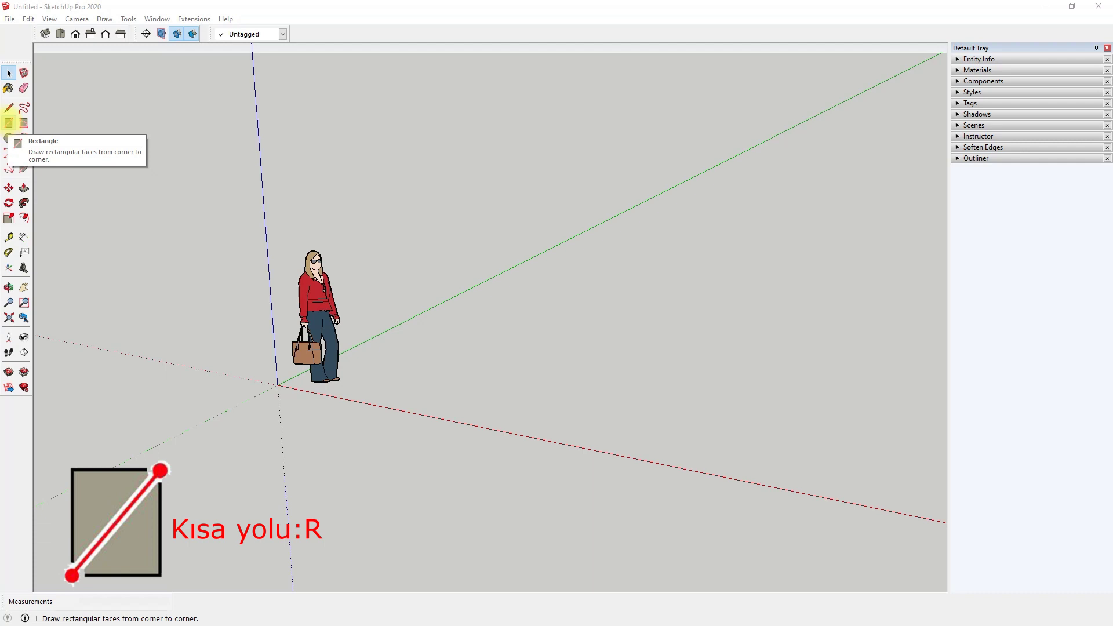
Draw a flat rectangle on the ground to the right of the standing figure
{"action": "left_click", "coordinate": [8, 123]}
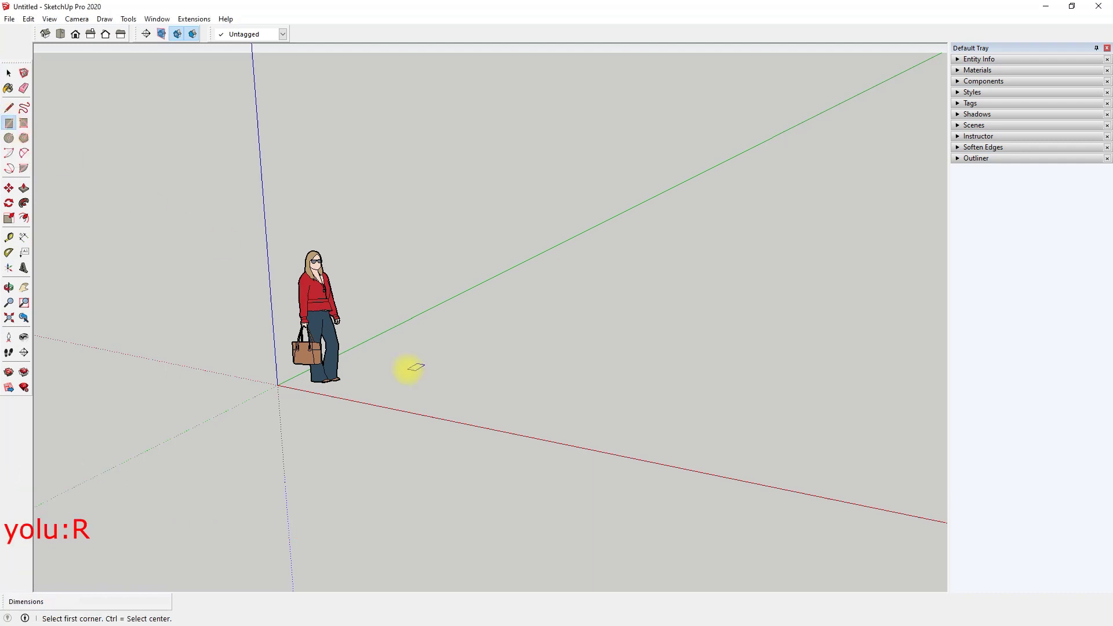
{"action": "left_click", "coordinate": [401, 373]}
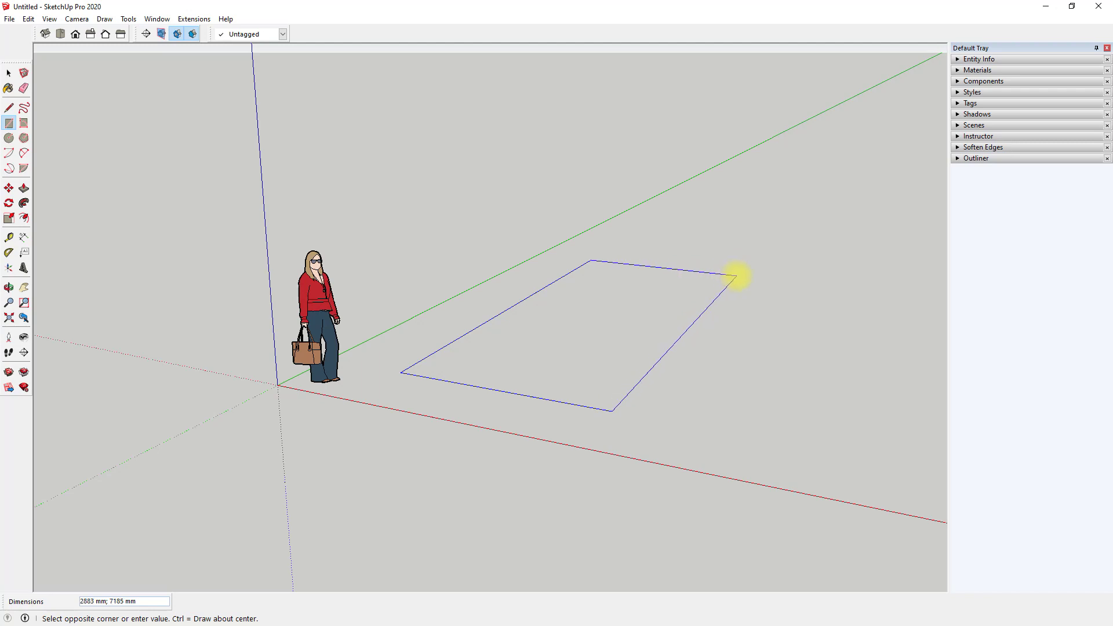
{"action": "left_click", "coordinate": [738, 268]}
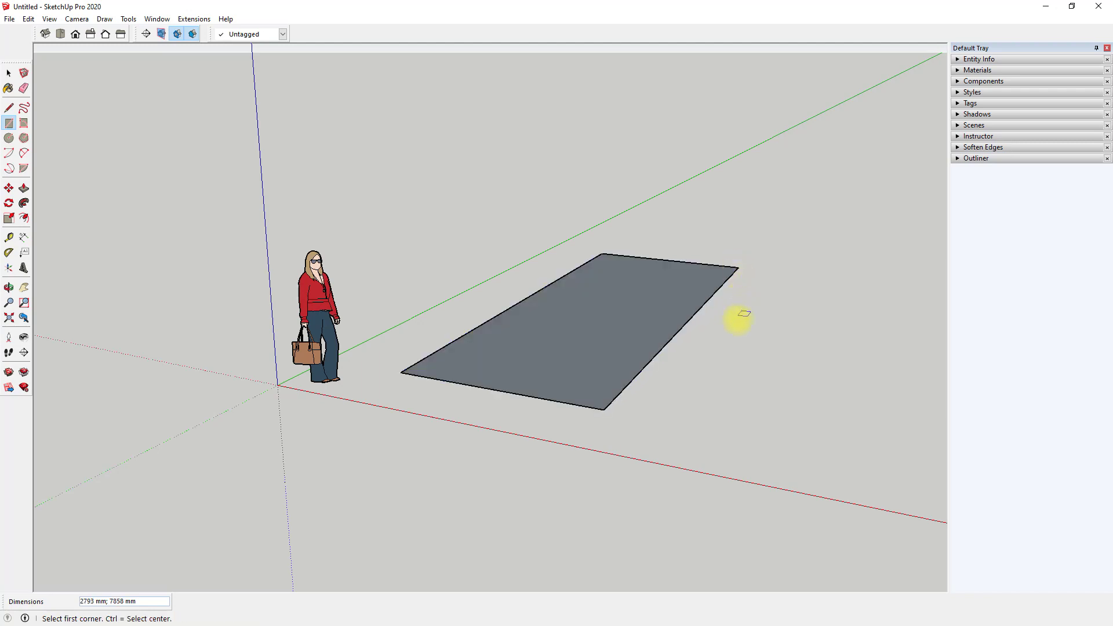
{"action": "mouse_move", "coordinate": [746, 348]}
{"action": "middle_mouse_down"}
{"action": "mouse_move", "coordinate": [701, 365]}
{"action": "mouse_move", "coordinate": [709, 388]}
{"action": "mouse_move", "coordinate": [769, 357]}
{"action": "mouse_move", "coordinate": [691, 356]}
{"action": "mouse_move", "coordinate": [724, 374]}
{"action": "mouse_move", "coordinate": [702, 366]}
{"action": "middle_mouse_up"}
Push/Pull the ground rectangle up into a tall box about 1553 mm high
{"action": "left_click", "coordinate": [24, 187]}
{"action": "left_click", "coordinate": [593, 347]}
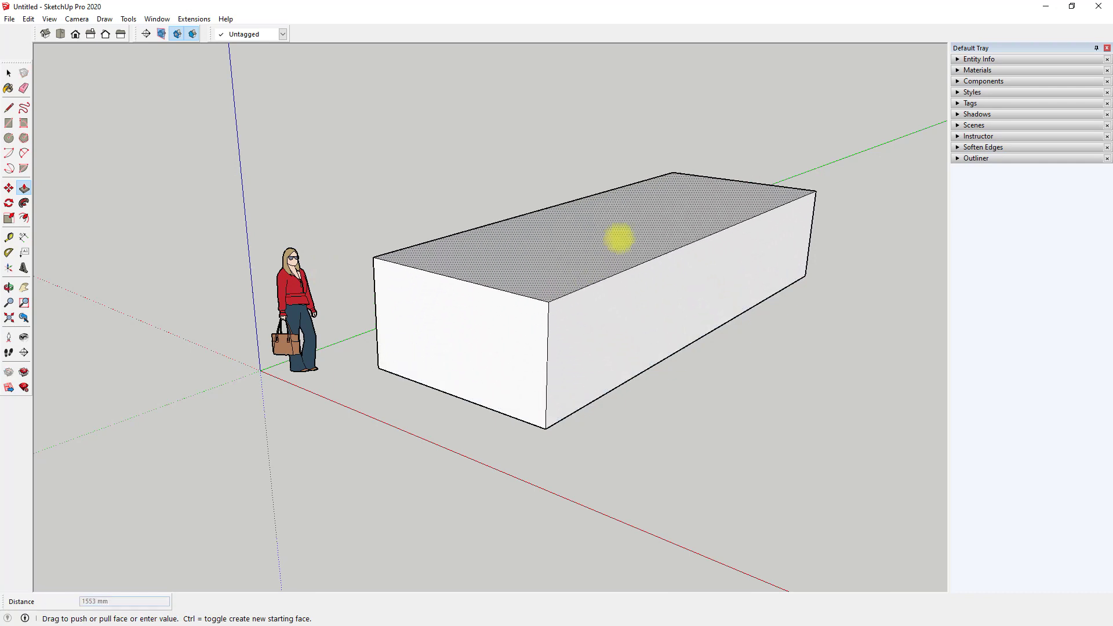
{"action": "left_click", "coordinate": [604, 176]}
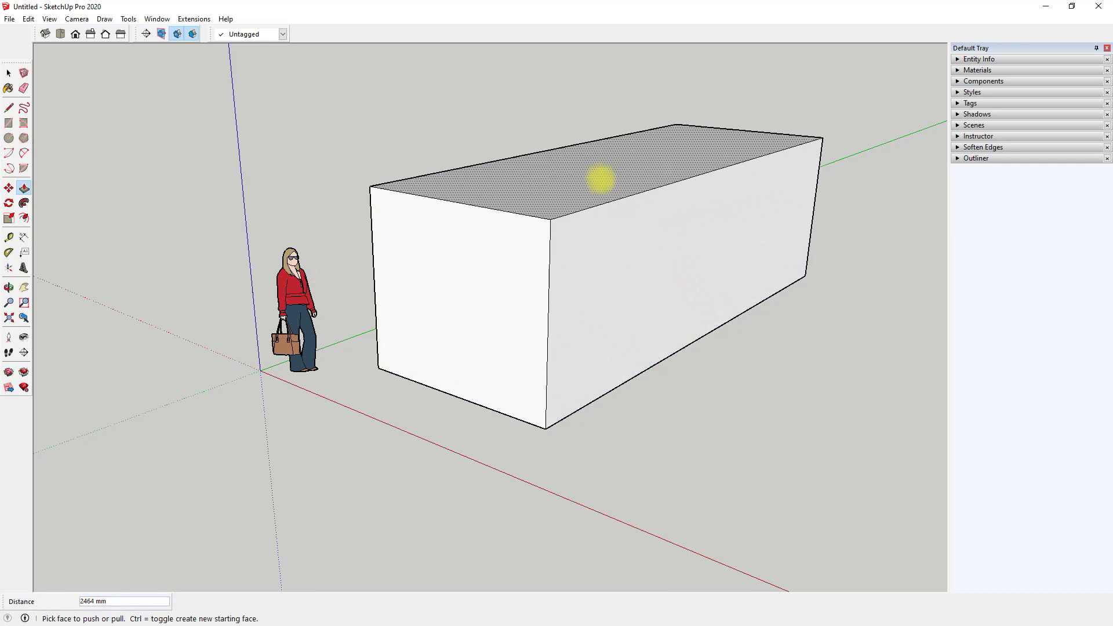
{"action": "left_click", "coordinate": [596, 183]}
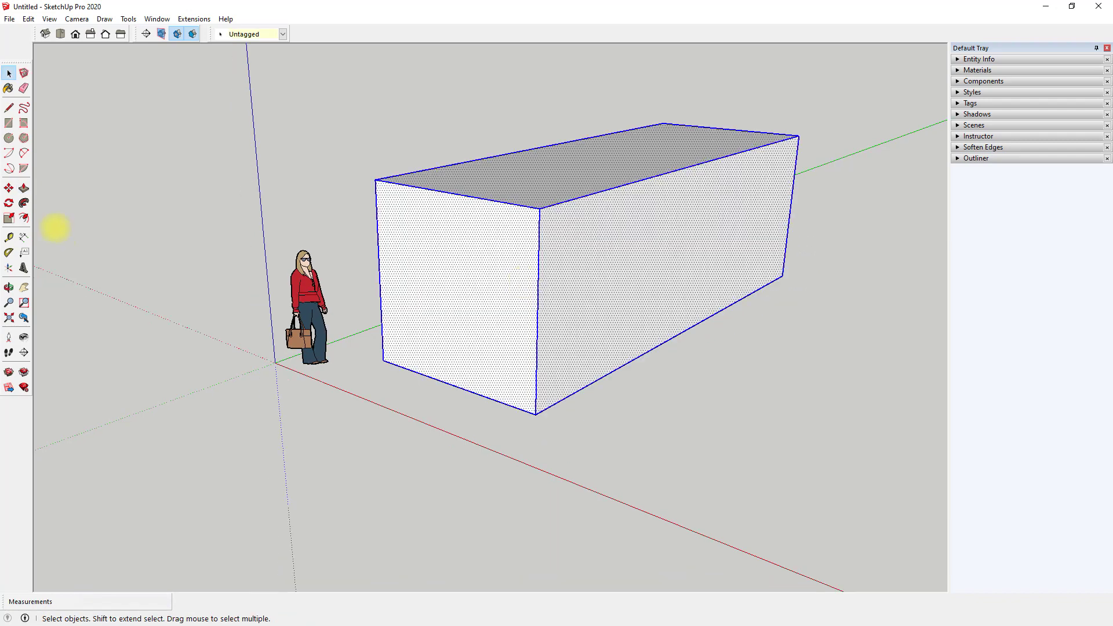
Copy the tall box 4250 mm sideways from its bottom corner, leaving a gap
{"action": "left_click", "coordinate": [8, 188]}
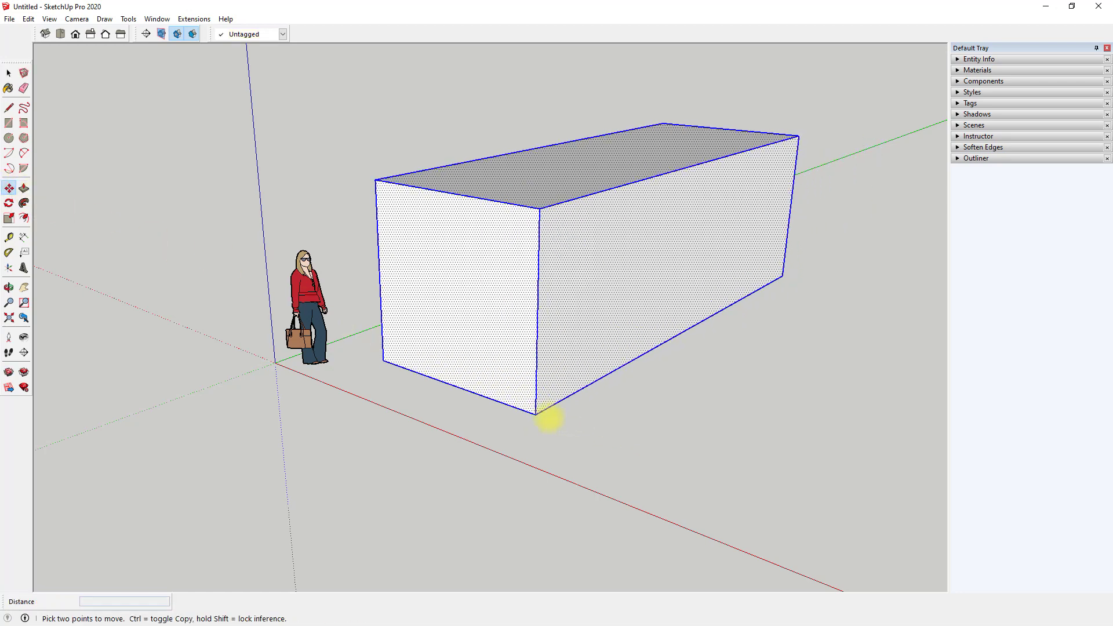
{"action": "key", "text": "ctrl"}
{"action": "left_click", "coordinate": [536, 414]}
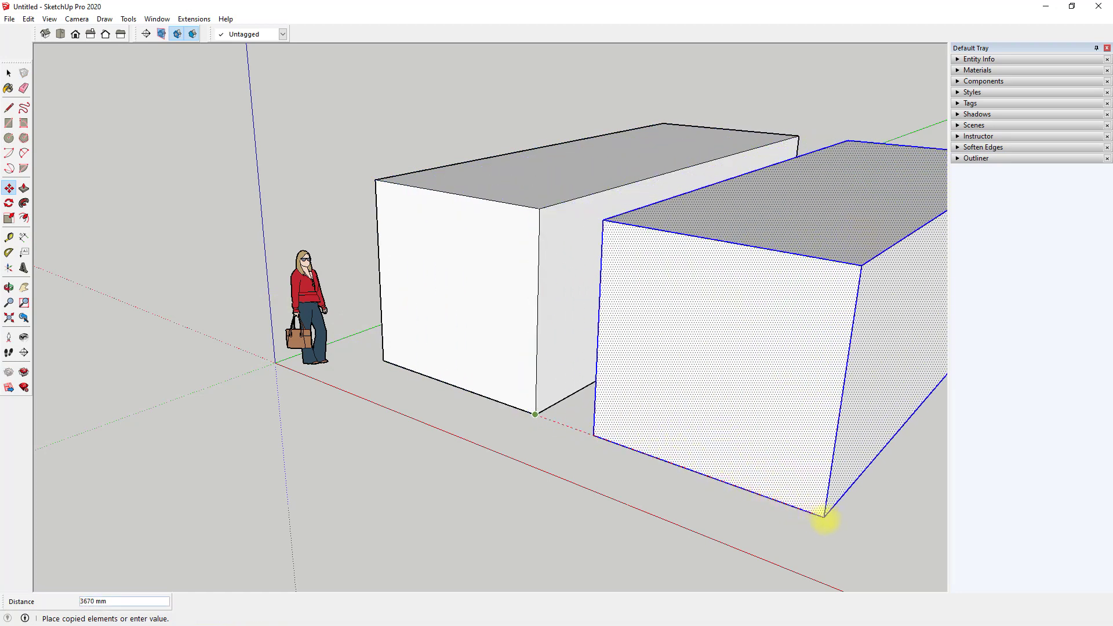
{"action": "left_click", "coordinate": [883, 537]}
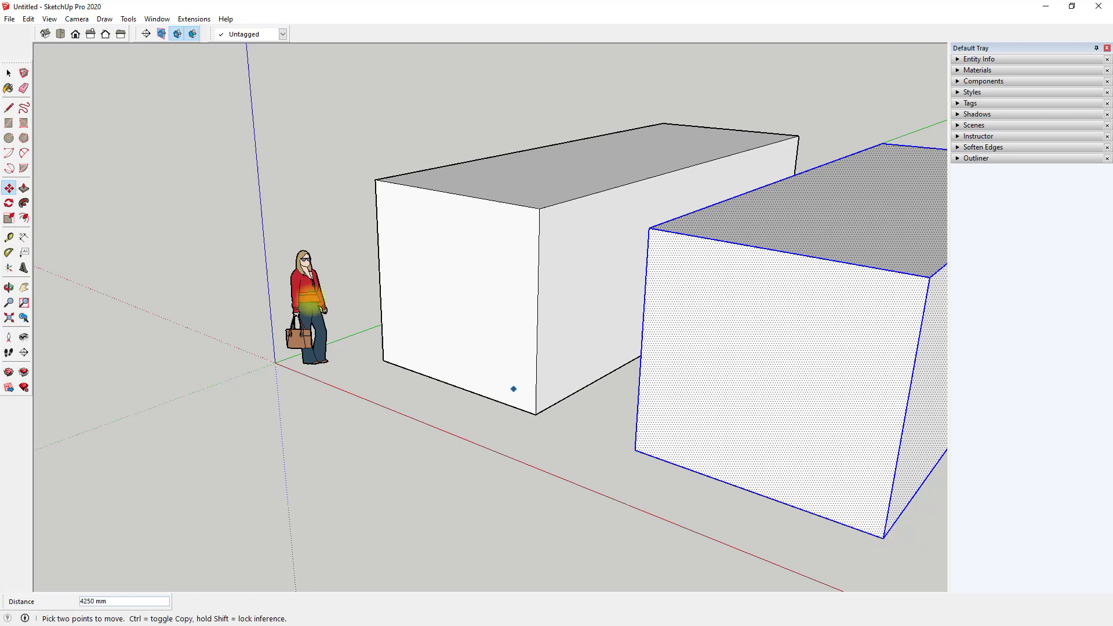
{"action": "left_click", "coordinate": [9, 123]}
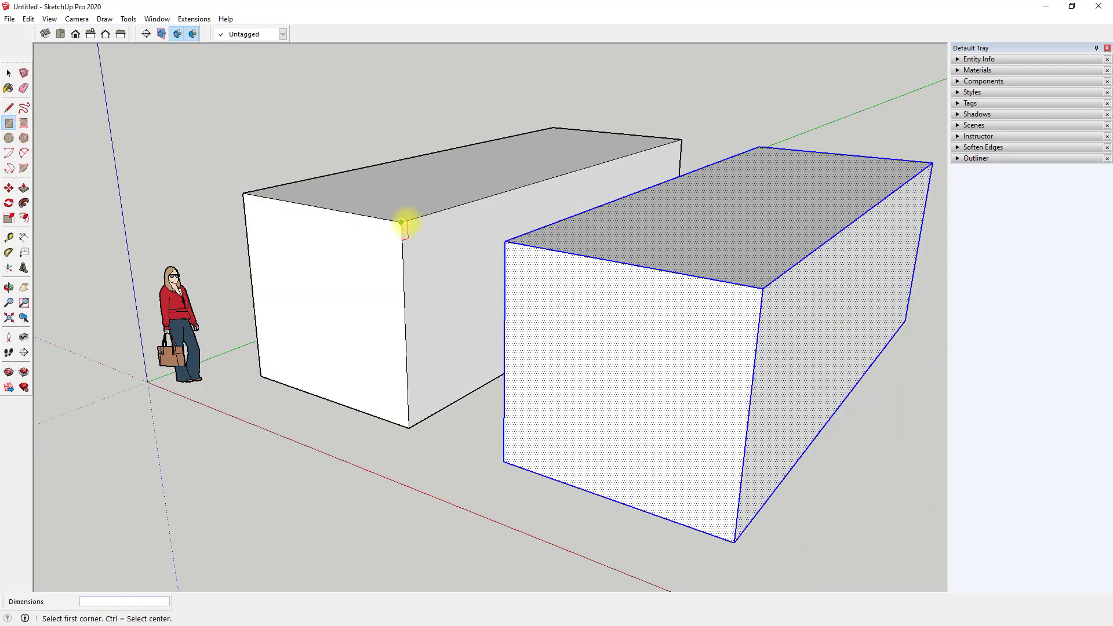
Draw a tall vertical rotated rectangle across the gap from the first box's top corner
{"action": "left_click", "coordinate": [401, 222]}
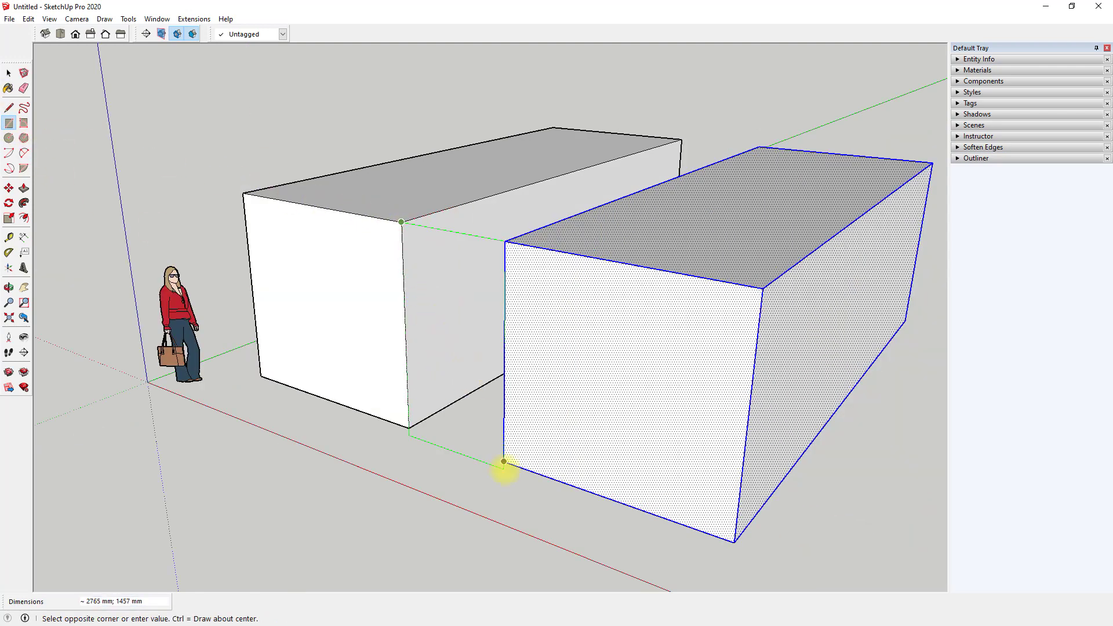
{"action": "left_click", "coordinate": [504, 461]}
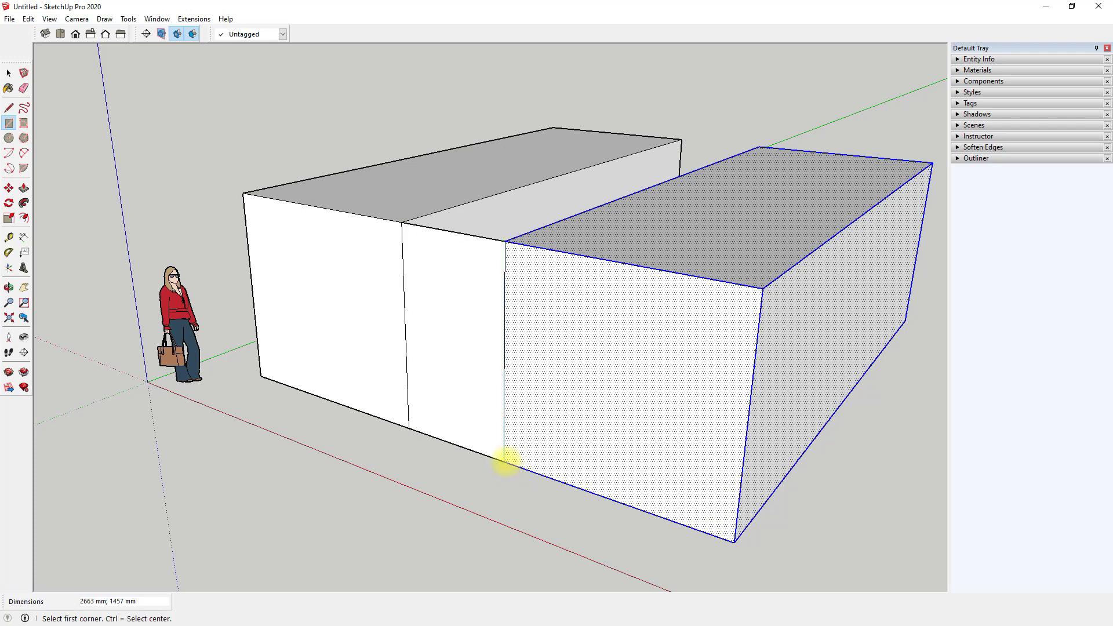
{"action": "key", "text": "ctrl"}
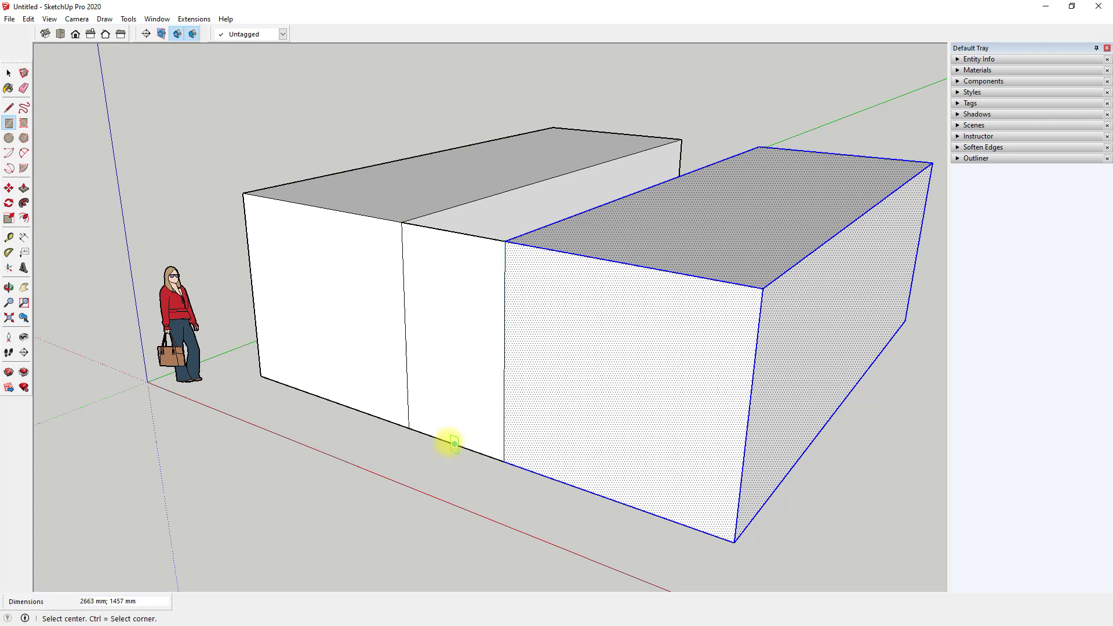
{"action": "key", "text": "ctrl+z"}
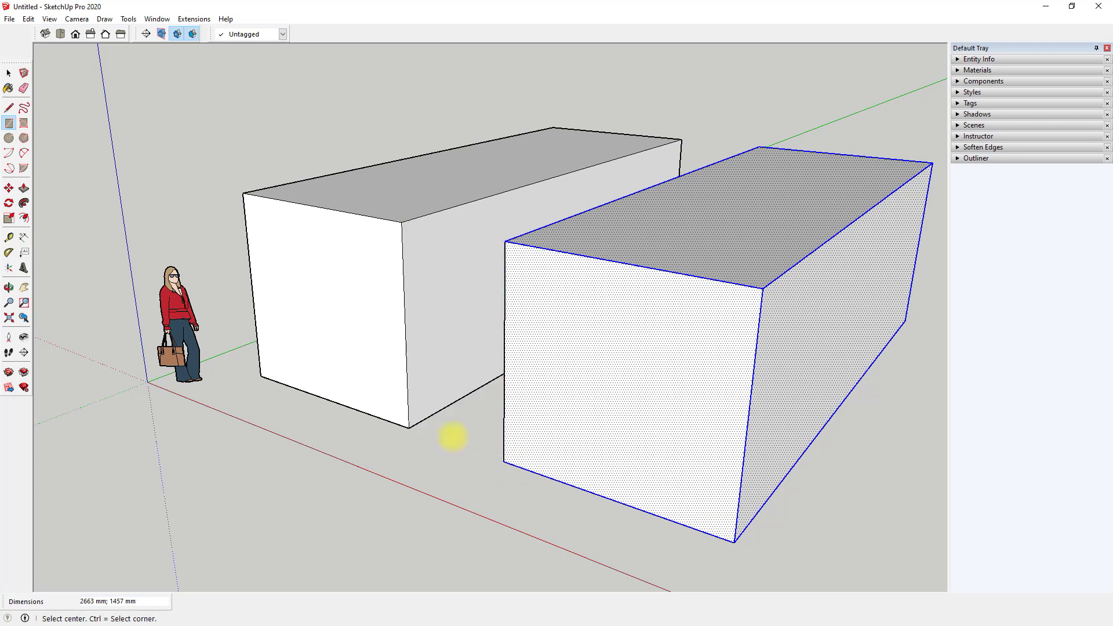
{"action": "left_click", "coordinate": [402, 222]}
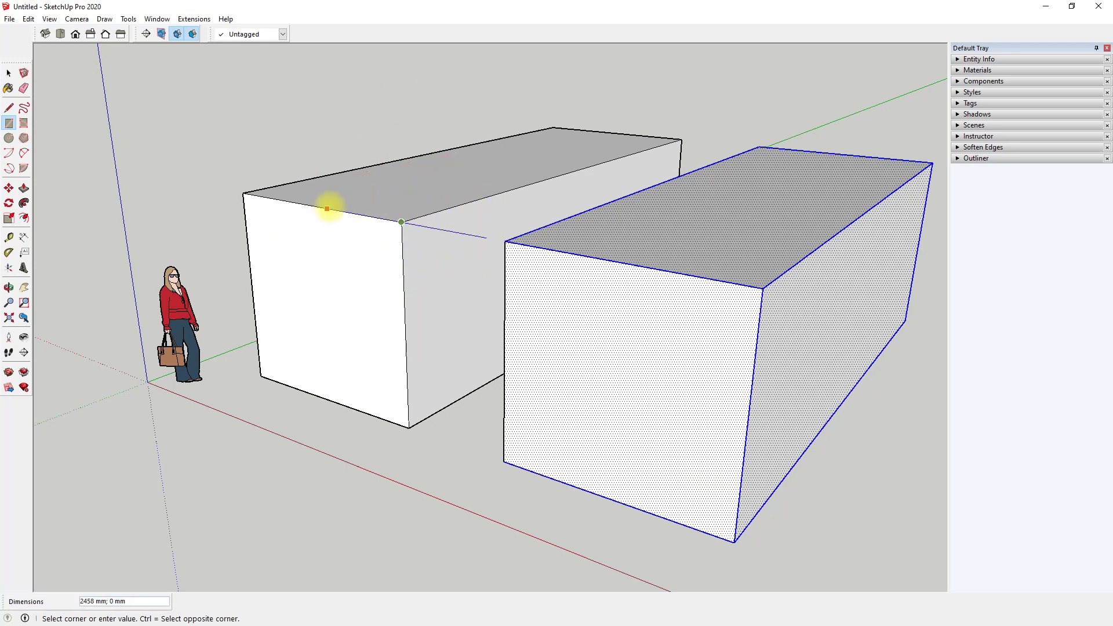
{"action": "key", "text": "Escape"}
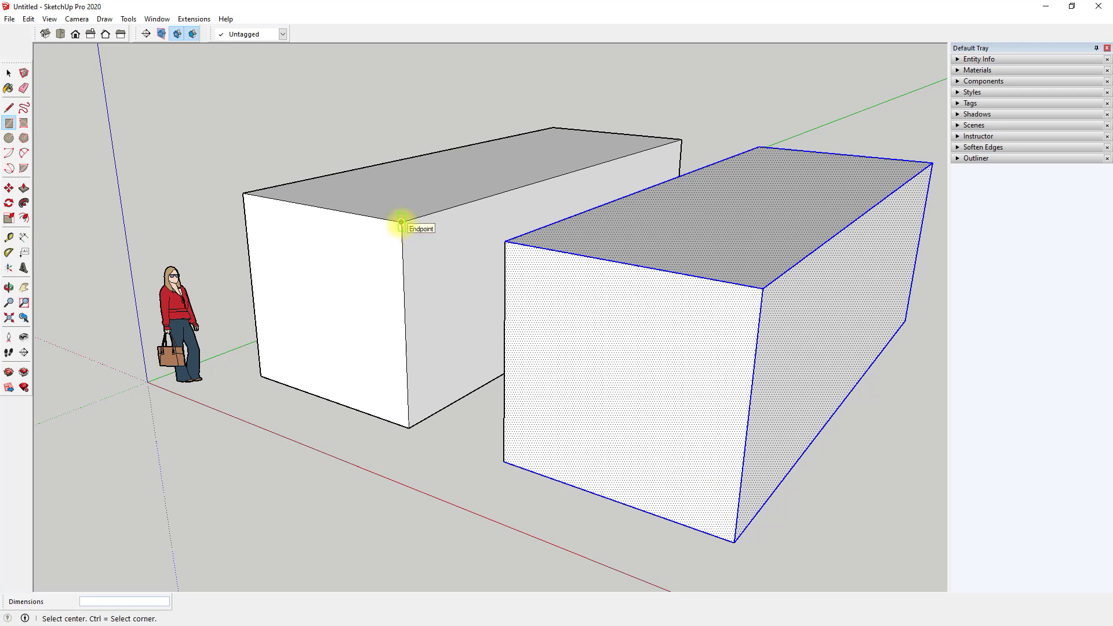
{"action": "left_click", "coordinate": [401, 222]}
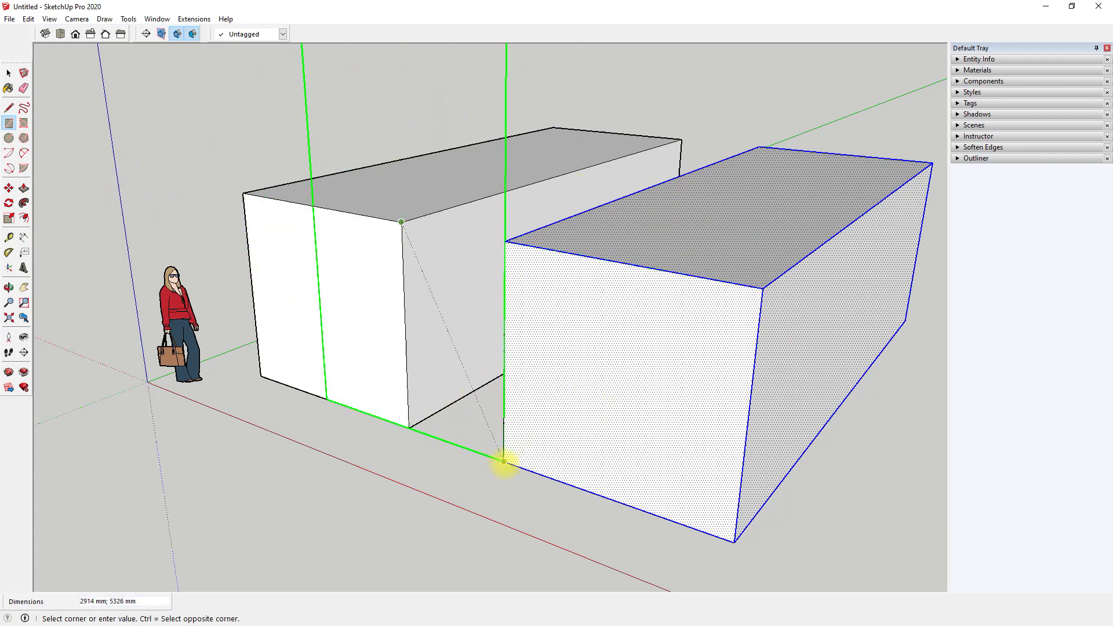
{"action": "left_click", "coordinate": [504, 461]}
Delete the tall column face and front wall face between boxes, then restore the wall face
{"action": "scroll", "coordinate": [498, 400], "scroll_direction": "down", "scroll_amount": 2}
{"action": "scroll", "coordinate": [473, 346], "scroll_direction": "up", "scroll_amount": 2}
{"action": "key", "text": "ctrl"}
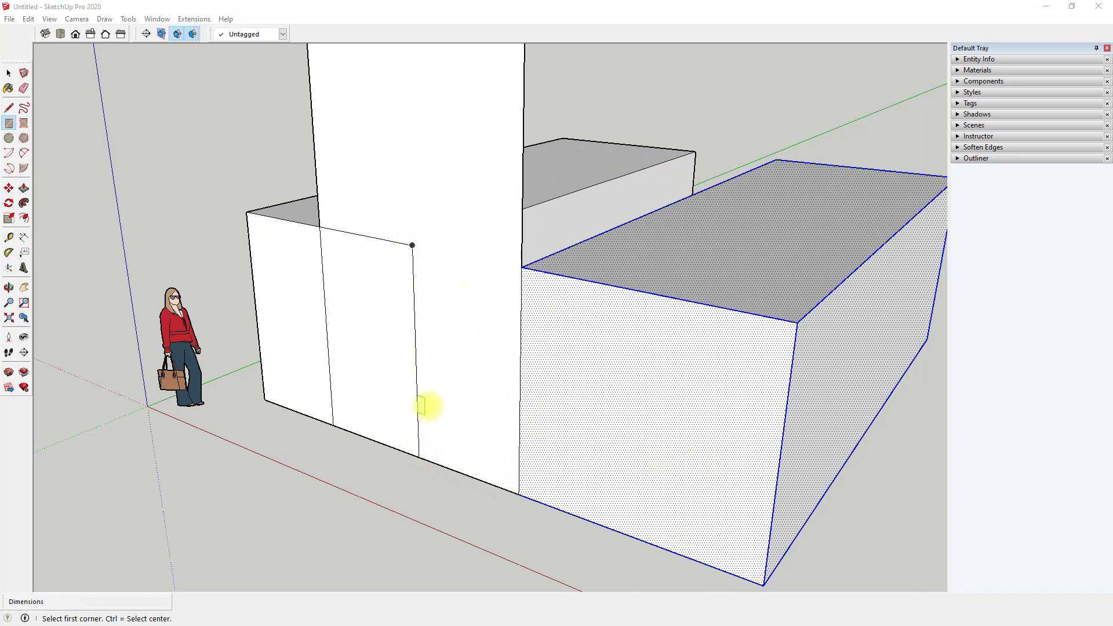
{"action": "left_click", "coordinate": [419, 457]}
{"action": "key", "text": "space"}
{"action": "left_click", "coordinate": [383, 123]}
{"action": "key", "text": "Delete"}
{"action": "left_click", "coordinate": [355, 266]}
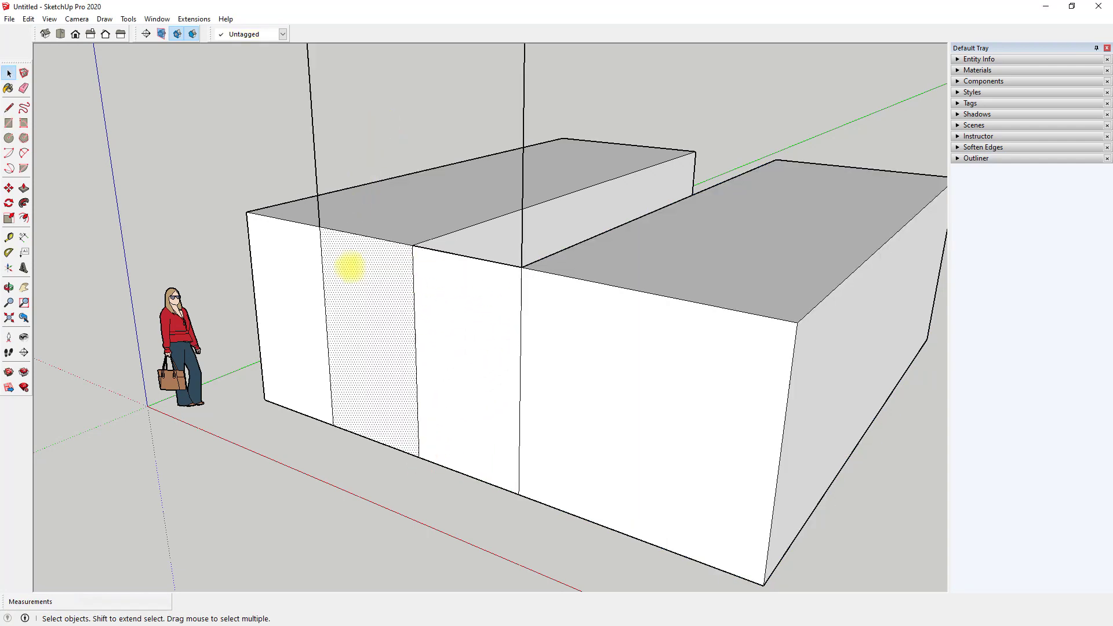
{"action": "key", "text": "Delete"}
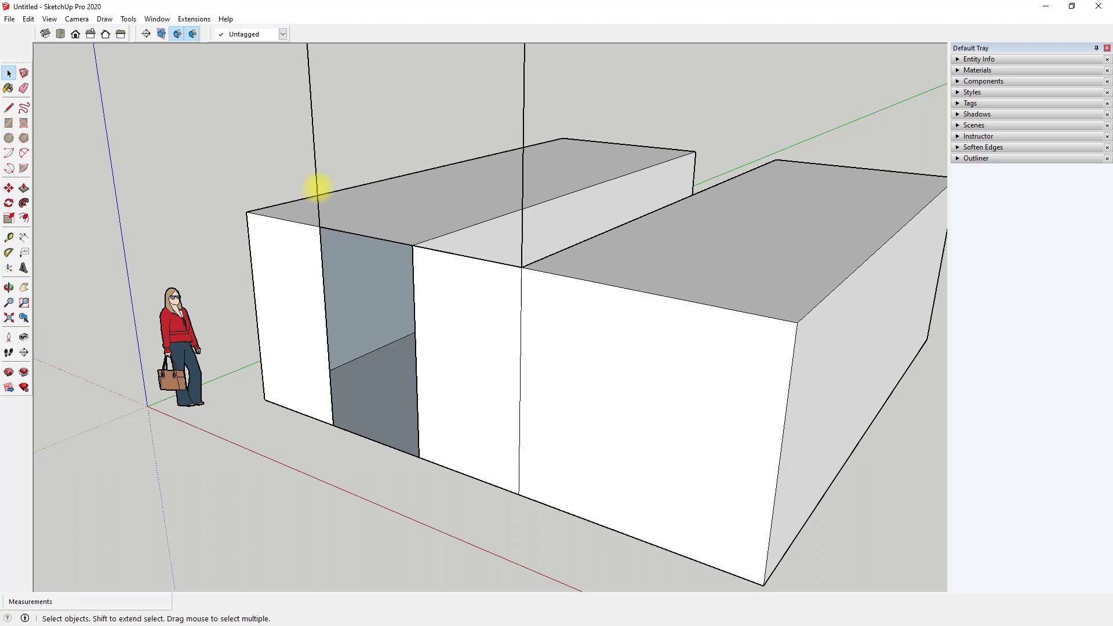
{"action": "key", "text": "ctrl+z"}
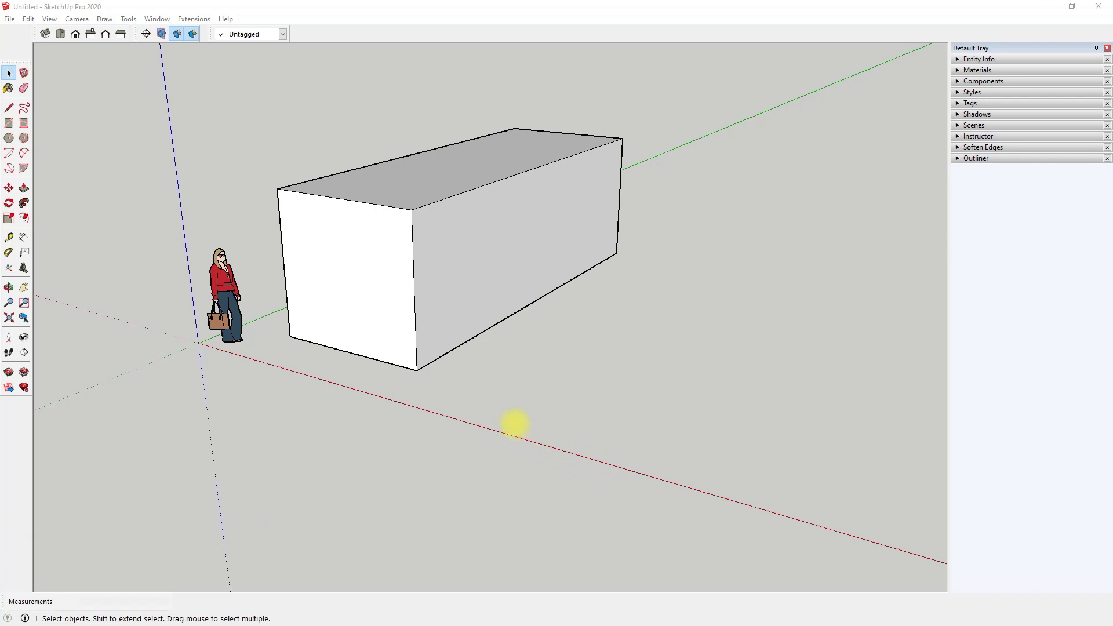
Trace a line outline from the box's bottom front corner and close it into a floor face
{"action": "left_click", "coordinate": [8, 108]}
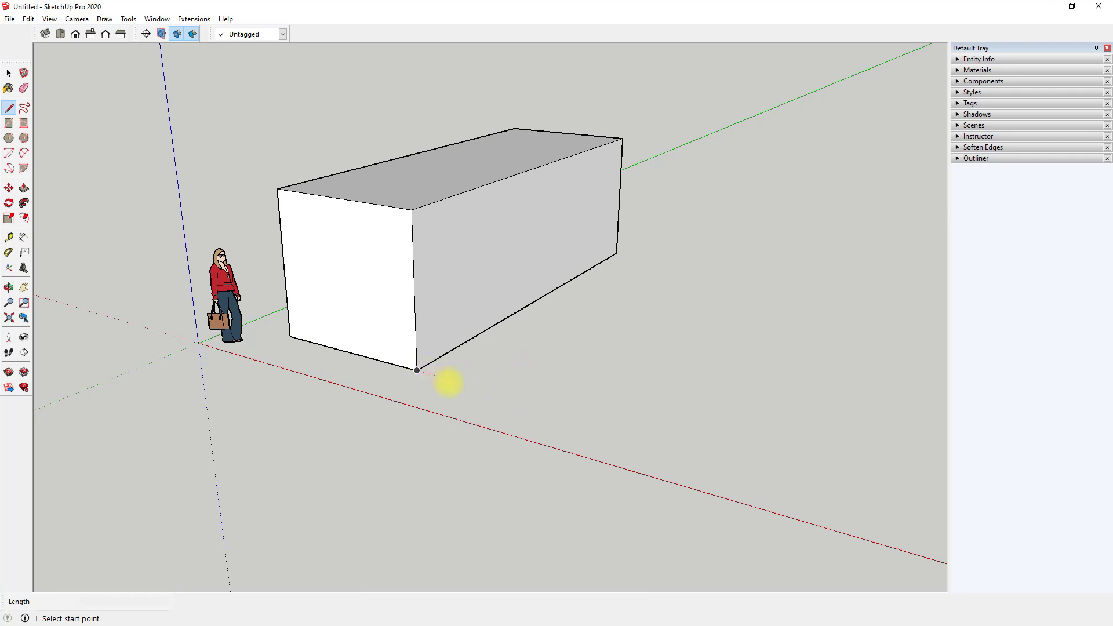
{"action": "left_click", "coordinate": [473, 386]}
{"action": "left_click", "coordinate": [660, 260]}
{"action": "left_click", "coordinate": [772, 279]}
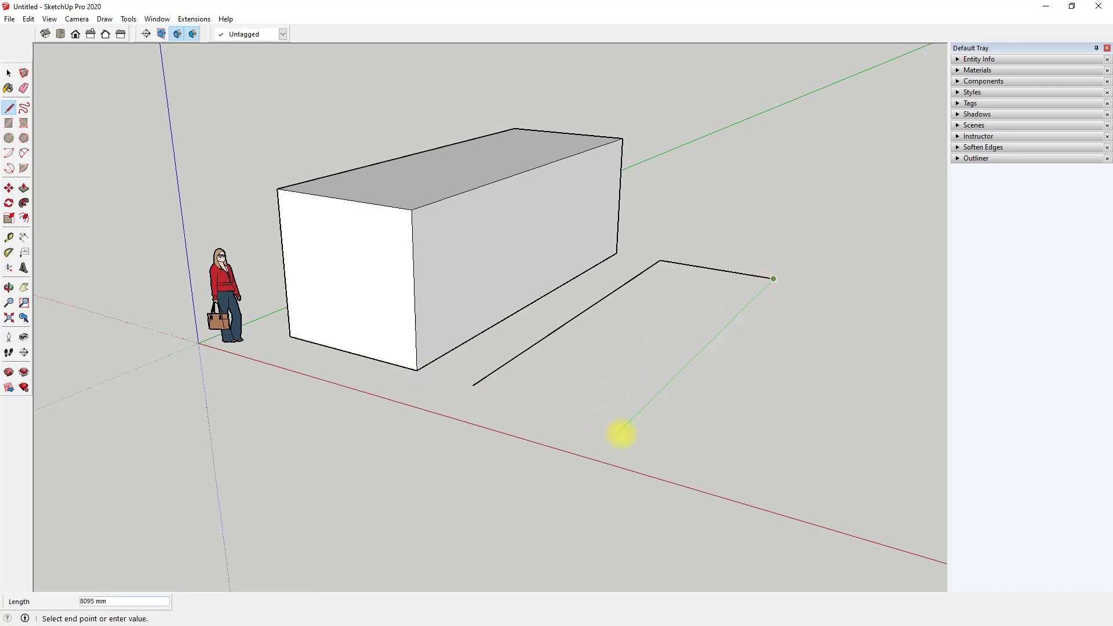
{"action": "left_click", "coordinate": [625, 426]}
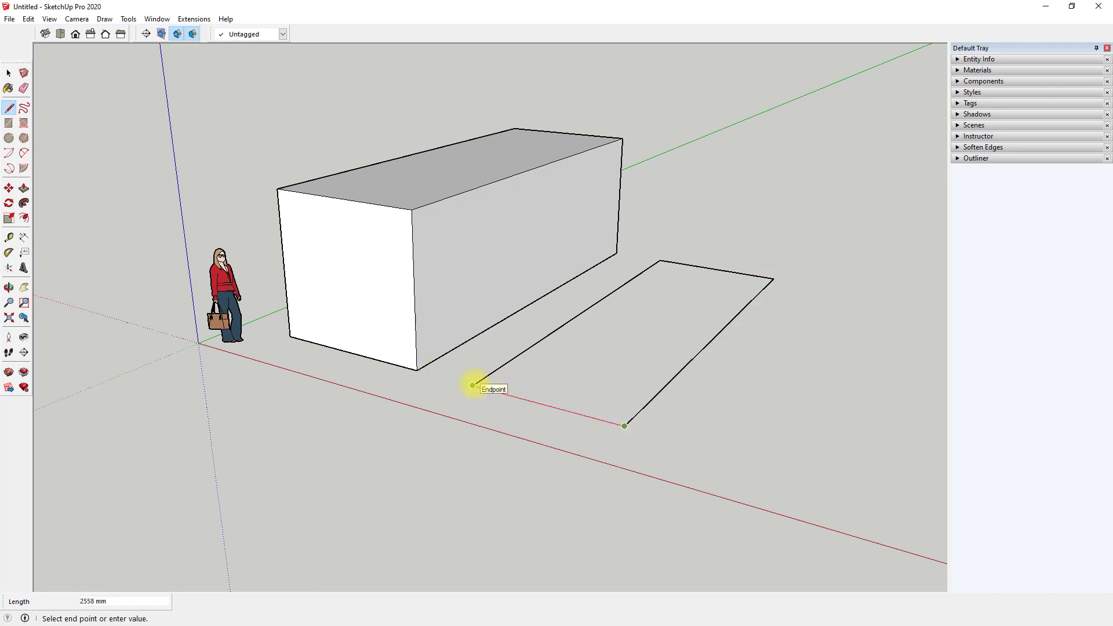
{"action": "left_click", "coordinate": [473, 386]}
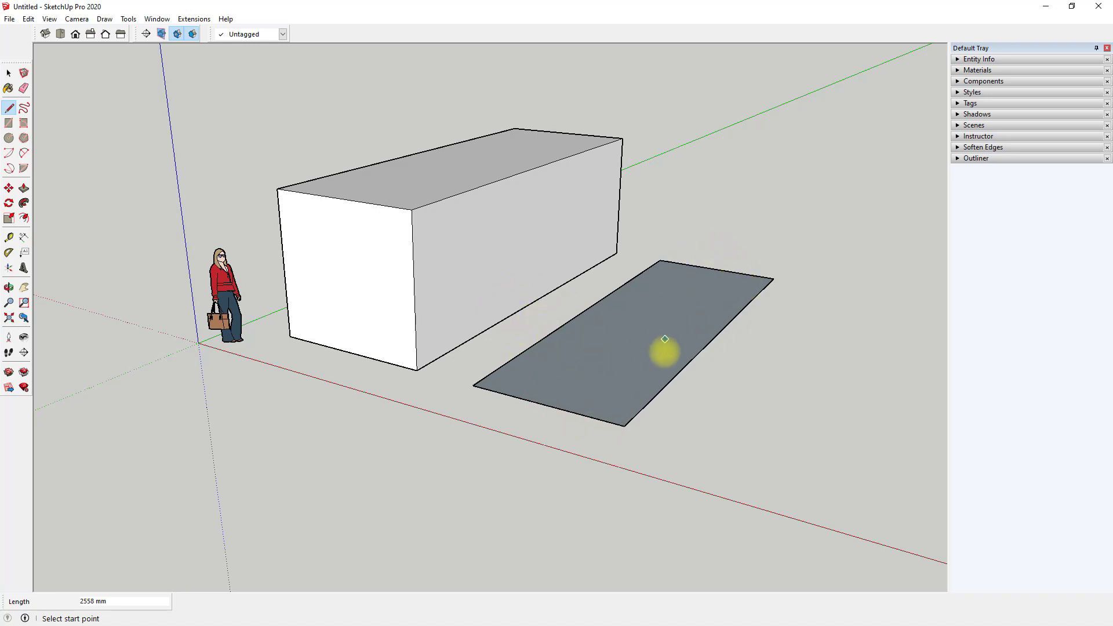
Delete the selected rectangle and draw a new closed line outline into a filled ground face
{"action": "left_click", "coordinate": [8, 72]}
{"action": "left_click_drag", "start_coordinate": [582, 284], "coordinate": [587, 286]}
{"action": "key", "text": "Delete"}
{"action": "key", "text": "l"}
{"action": "left_click", "coordinate": [571, 335]}
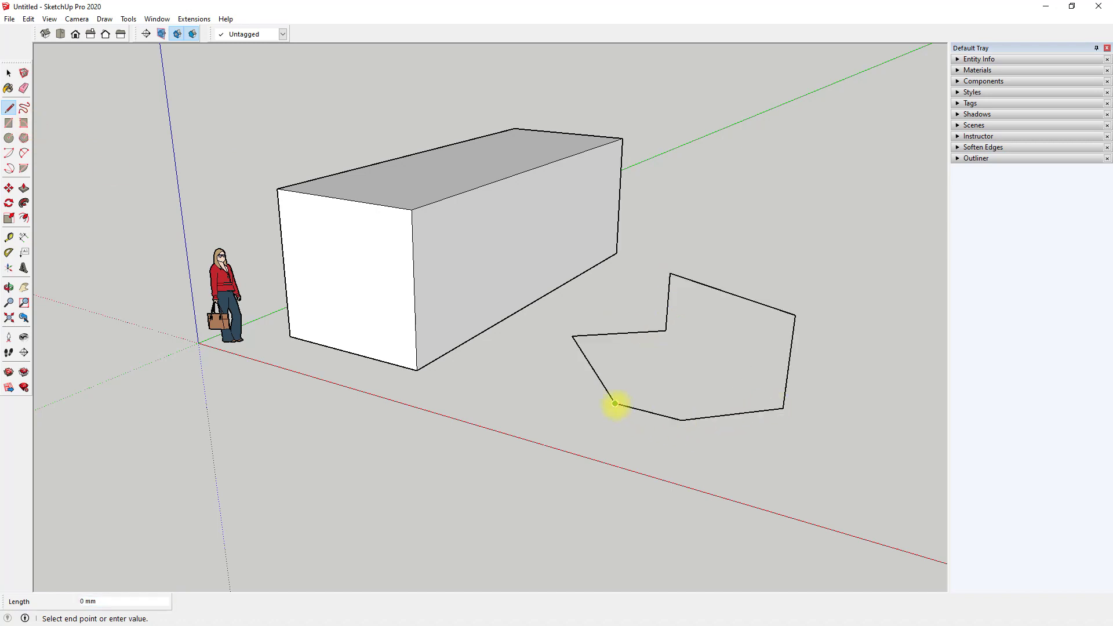
{"action": "left_click", "coordinate": [494, 436]}
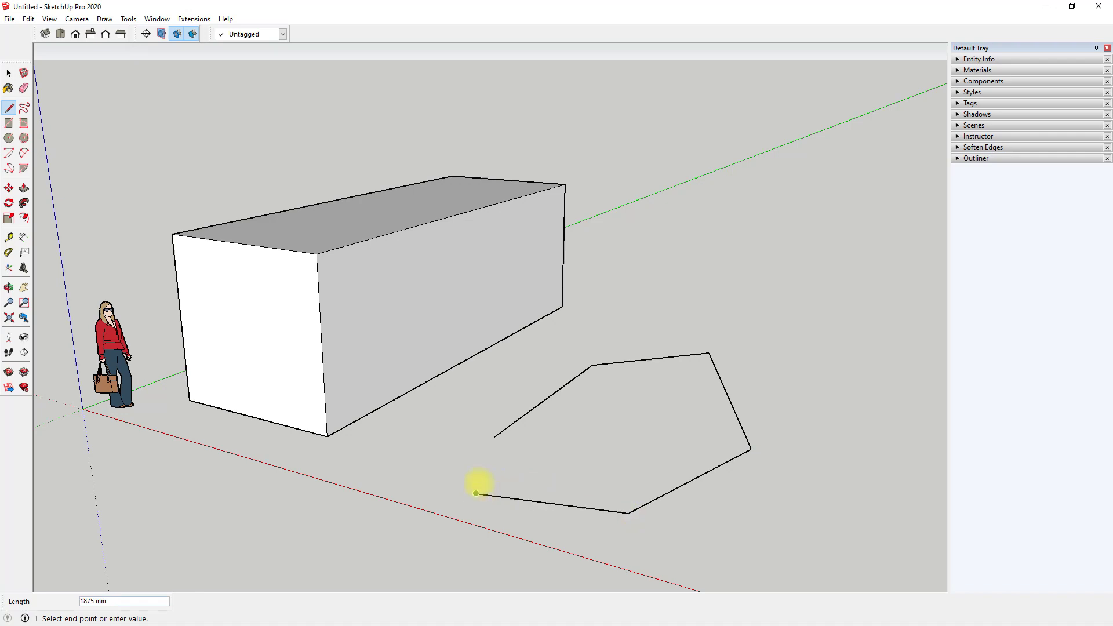
{"action": "left_click", "coordinate": [494, 437]}
{"action": "mouse_move", "coordinate": [684, 478]}
{"action": "middle_mouse_down"}
{"action": "mouse_move", "coordinate": [287, 442]}
{"action": "mouse_move", "coordinate": [619, 495]}
{"action": "mouse_move", "coordinate": [712, 489]}
{"action": "mouse_move", "coordinate": [507, 467]}
{"action": "mouse_move", "coordinate": [529, 539]}
{"action": "mouse_move", "coordinate": [684, 542]}
{"action": "middle_mouse_up"}
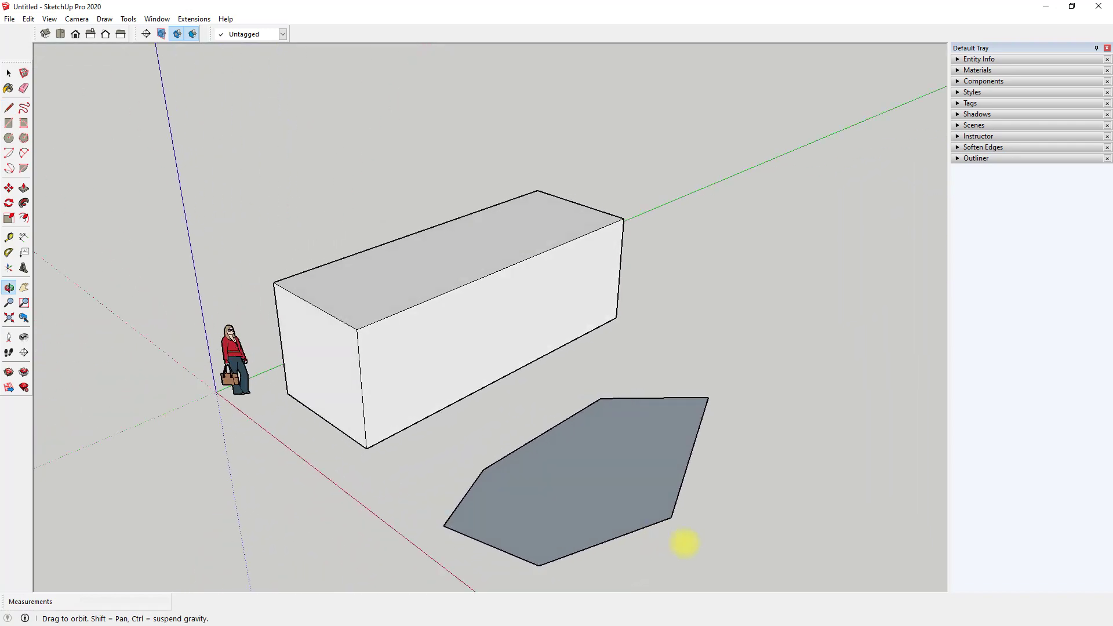
Start a new ground outline beside the first shape, continuing it from the polygon corner
{"action": "left_click", "coordinate": [763, 434]}
{"action": "left_click", "coordinate": [840, 378]}
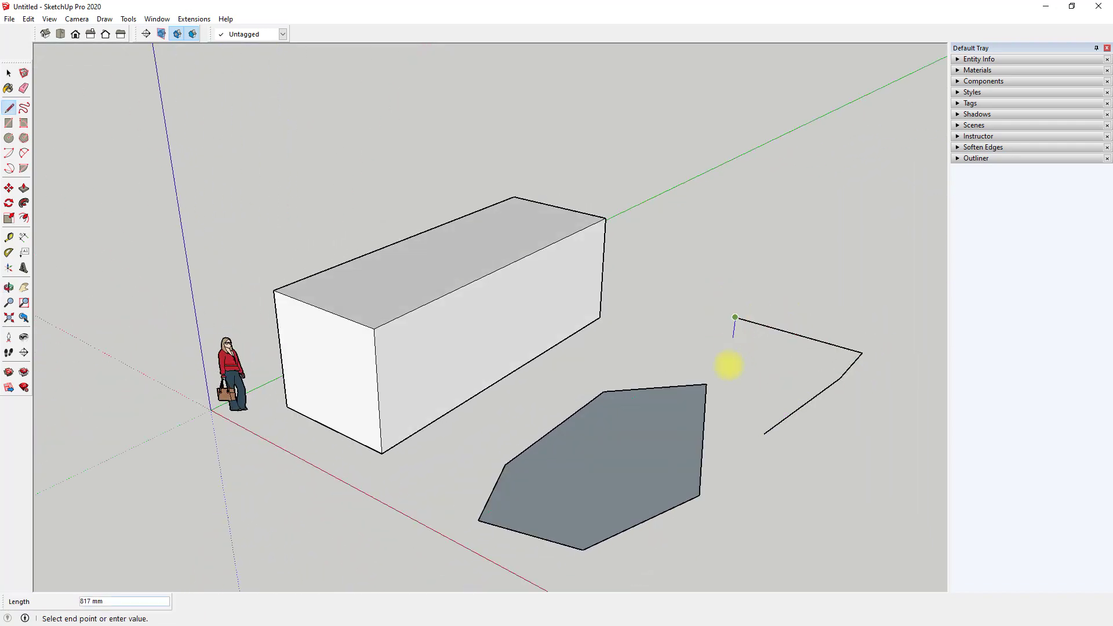
{"action": "left_click", "coordinate": [738, 570]}
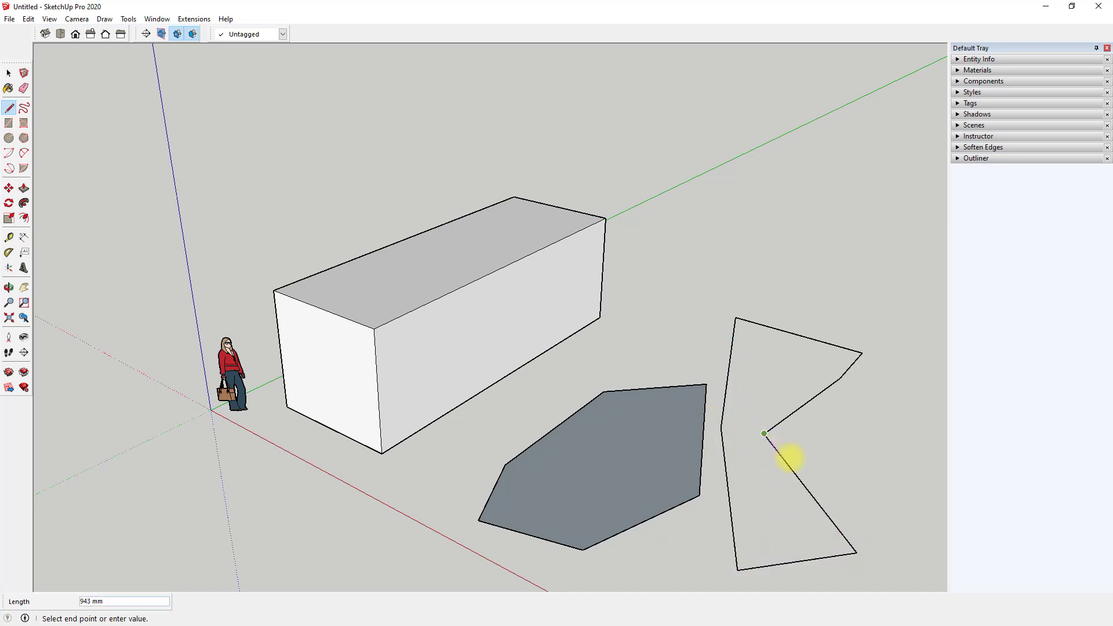
{"action": "mouse_move", "coordinate": [784, 441]}
{"action": "middle_mouse_down"}
{"action": "mouse_move", "coordinate": [810, 393]}
{"action": "mouse_move", "coordinate": [781, 423]}
{"action": "mouse_move", "coordinate": [810, 405]}
{"action": "mouse_move", "coordinate": [785, 385]}
{"action": "mouse_move", "coordinate": [733, 367]}
{"action": "mouse_move", "coordinate": [597, 355]}
{"action": "mouse_move", "coordinate": [769, 372]}
{"action": "mouse_move", "coordinate": [689, 358]}
{"action": "mouse_move", "coordinate": [579, 375]}
{"action": "mouse_move", "coordinate": [698, 381]}
{"action": "mouse_move", "coordinate": [524, 308]}
{"action": "mouse_move", "coordinate": [368, 296]}
{"action": "mouse_move", "coordinate": [750, 314]}
{"action": "mouse_move", "coordinate": [711, 273]}
{"action": "mouse_move", "coordinate": [649, 269]}
{"action": "mouse_move", "coordinate": [621, 319]}
{"action": "mouse_move", "coordinate": [804, 372]}
{"action": "mouse_move", "coordinate": [885, 326]}
{"action": "mouse_move", "coordinate": [776, 328]}
{"action": "mouse_move", "coordinate": [695, 417]}
{"action": "middle_mouse_up"}
{"action": "key", "text": "l"}
{"action": "left_click", "coordinate": [684, 439]}
{"action": "mouse_move", "coordinate": [706, 463]}
{"action": "middle_mouse_down"}
{"action": "mouse_move", "coordinate": [529, 427]}
{"action": "mouse_move", "coordinate": [588, 477]}
{"action": "mouse_move", "coordinate": [635, 472]}
{"action": "middle_mouse_up"}
{"action": "key", "text": "Escape"}
Draw a closed outline near the zigzag into a filled face, then select both pentagon shapes
{"action": "left_click", "coordinate": [628, 451]}
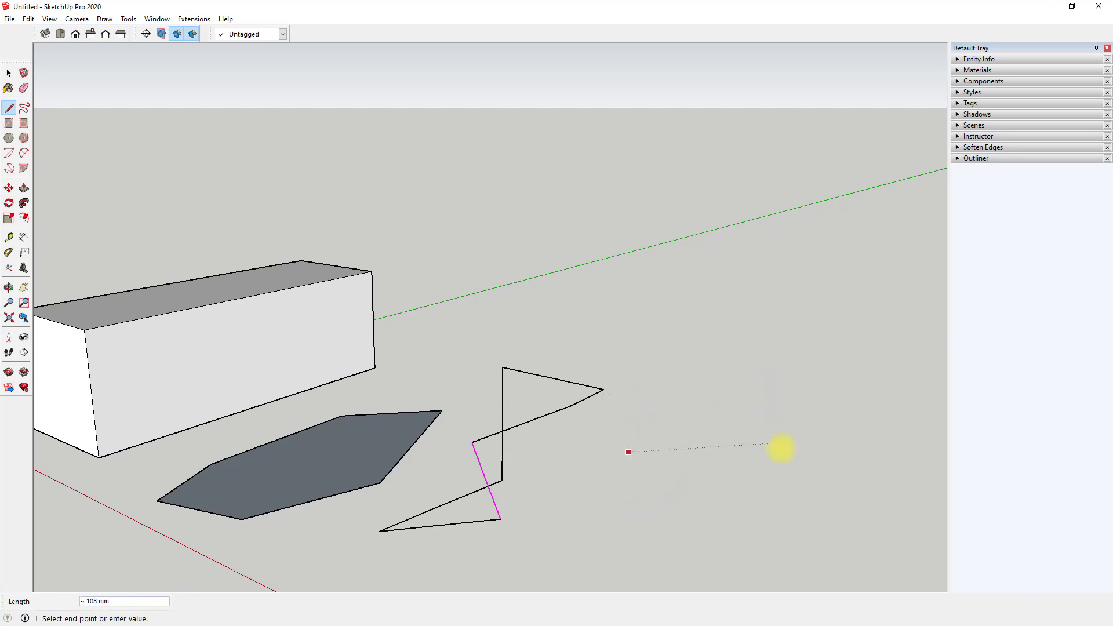
{"action": "left_click", "coordinate": [787, 315]}
{"action": "left_click", "coordinate": [796, 469]}
{"action": "left_click", "coordinate": [650, 493]}
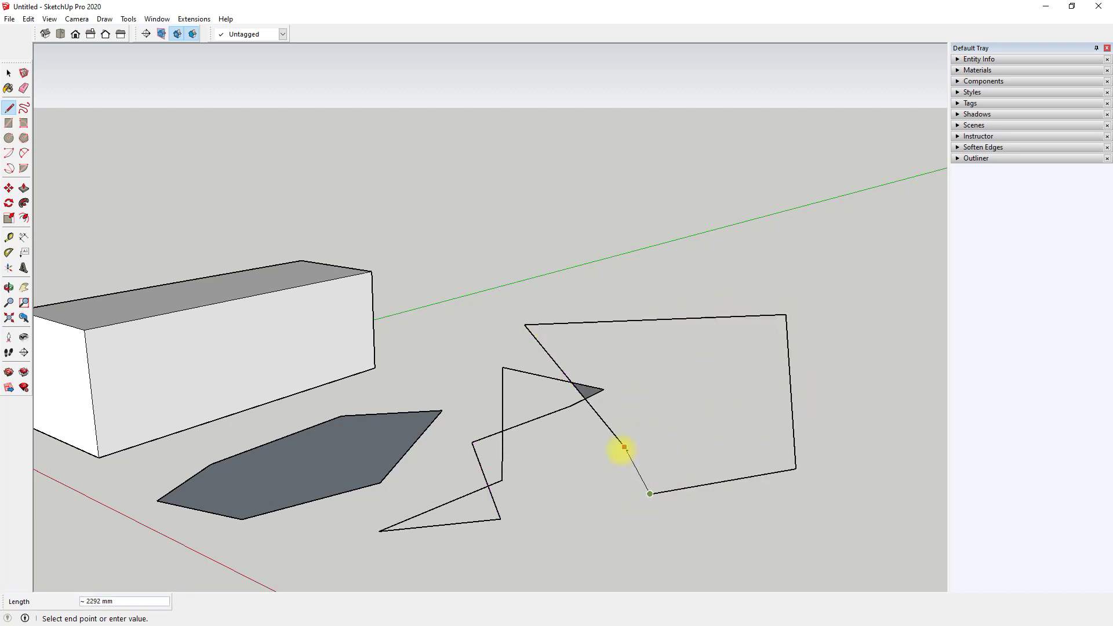
{"action": "left_click", "coordinate": [628, 450]}
{"action": "mouse_move", "coordinate": [627, 451]}
{"action": "middle_mouse_down"}
{"action": "mouse_move", "coordinate": [543, 440]}
{"action": "mouse_move", "coordinate": [336, 373]}
{"action": "mouse_move", "coordinate": [771, 465]}
{"action": "middle_mouse_up"}
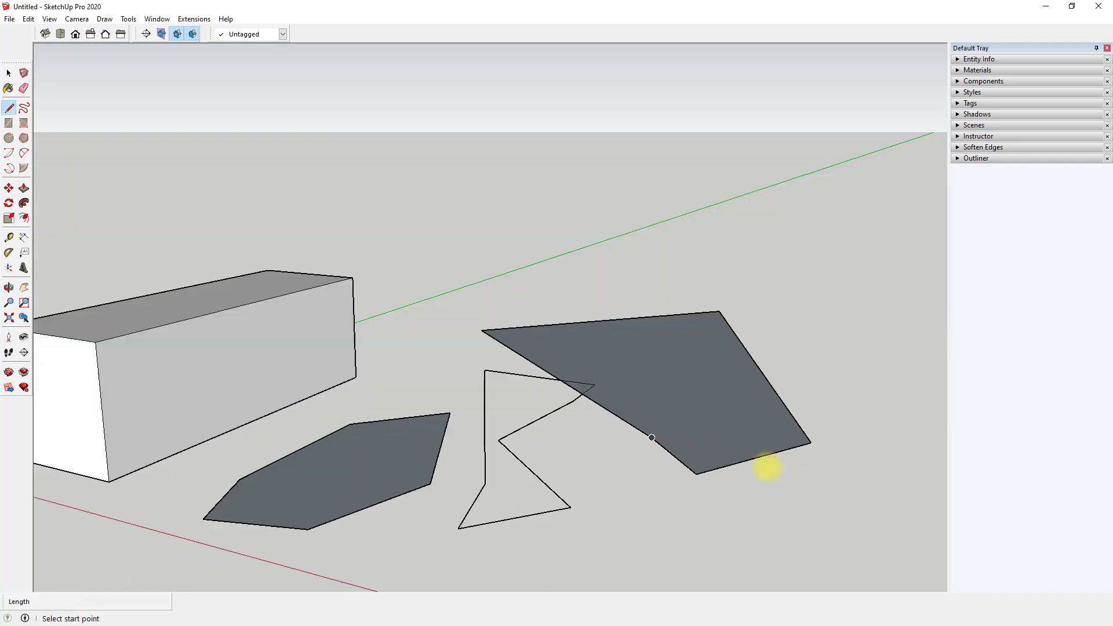
{"action": "left_click_drag", "start_coordinate": [859, 509], "coordinate": [615, 266]}
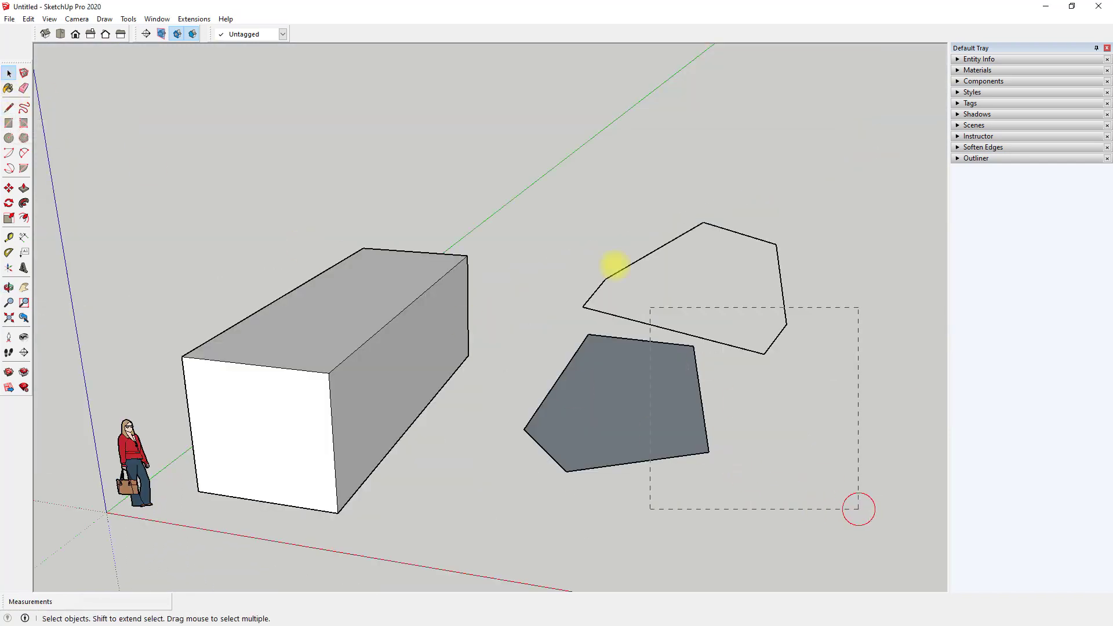
Delete the selected pentagons and draw a ridge line between the box's top-edge midpoints
{"action": "key", "text": "Delete"}
{"action": "left_click", "coordinate": [8, 108]}
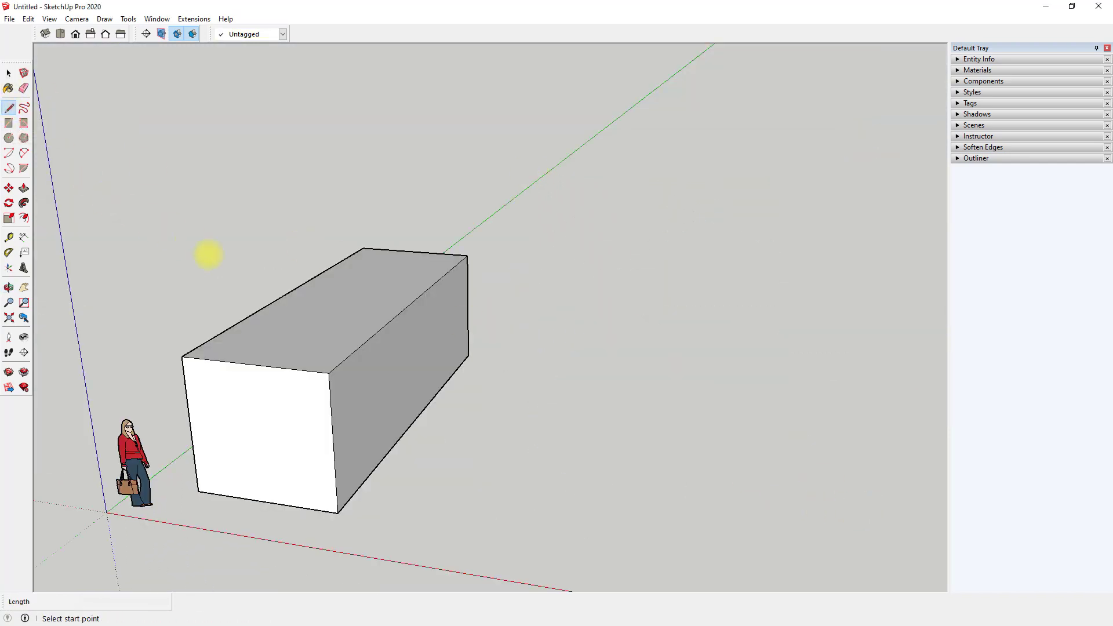
{"action": "middle_click_drag", "start_coordinate": [321, 351], "coordinate": [249, 315]}
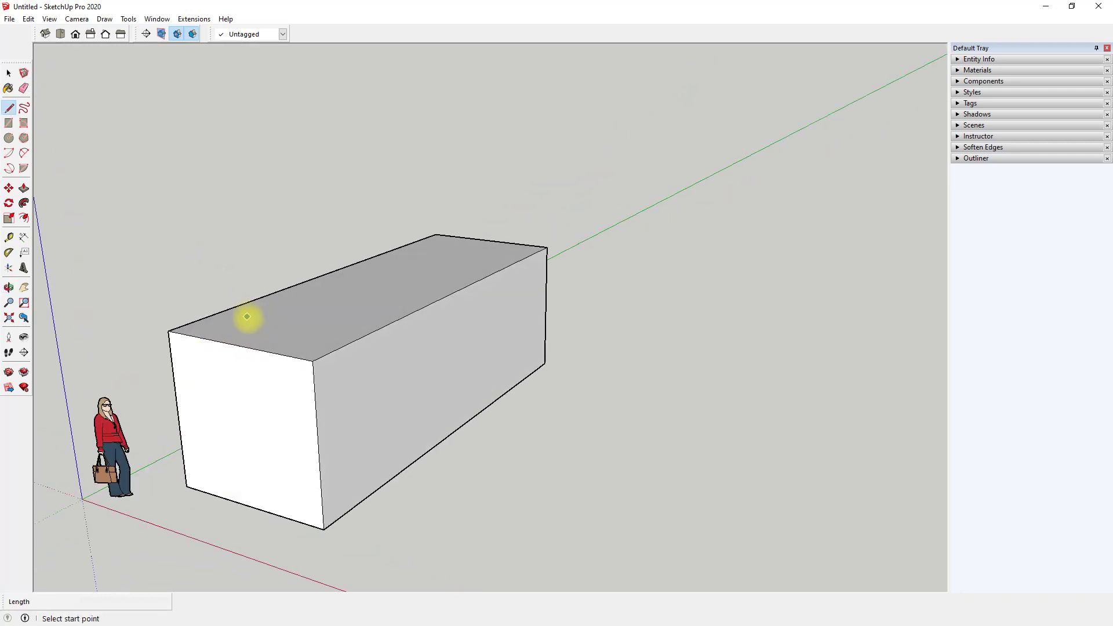
{"action": "scroll", "coordinate": [247, 332], "scroll_direction": "up", "scroll_amount": 2}
{"action": "left_click", "coordinate": [235, 348]}
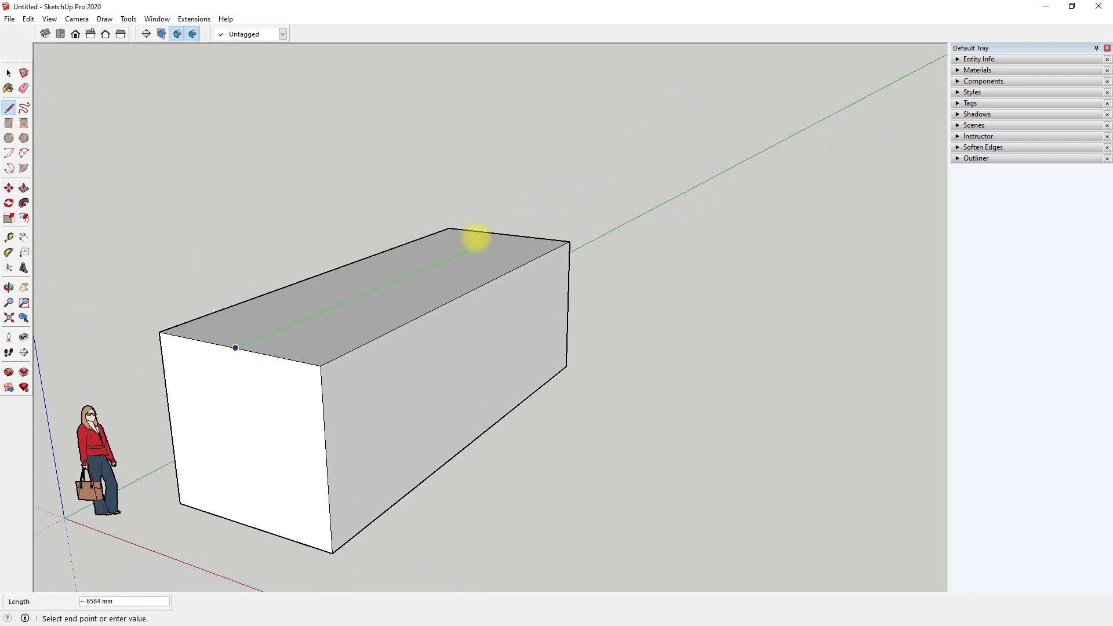
{"action": "left_click", "coordinate": [508, 234]}
Grab the ridge line's front endpoint with Move to lift it along the blue axis
{"action": "left_click", "coordinate": [9, 73]}
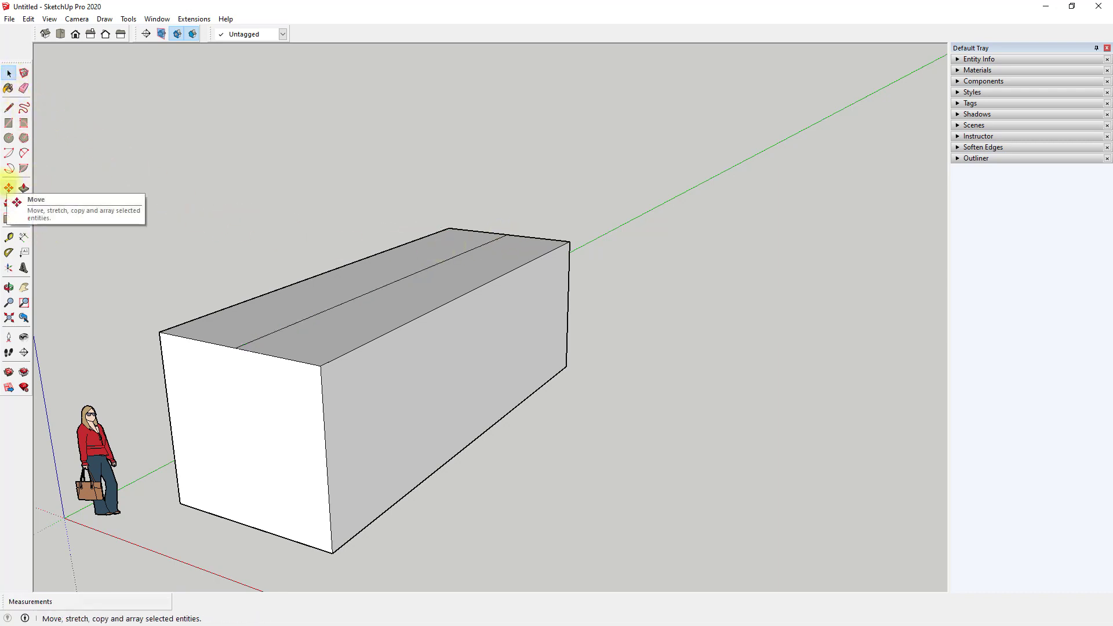
{"action": "left_click", "coordinate": [9, 188]}
{"action": "left_click", "coordinate": [235, 348]}
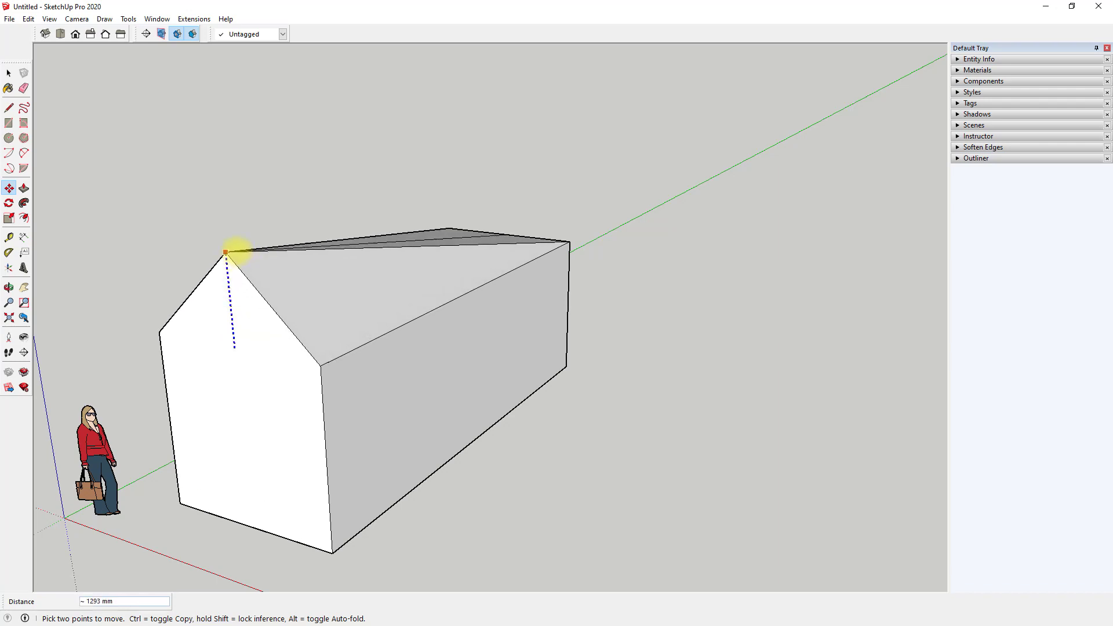
Raise the front and back ridge endpoints to the apex, completing the gabled roof
{"action": "left_click", "coordinate": [228, 268]}
{"action": "middle_click_drag", "start_coordinate": [229, 267], "coordinate": [614, 305]}
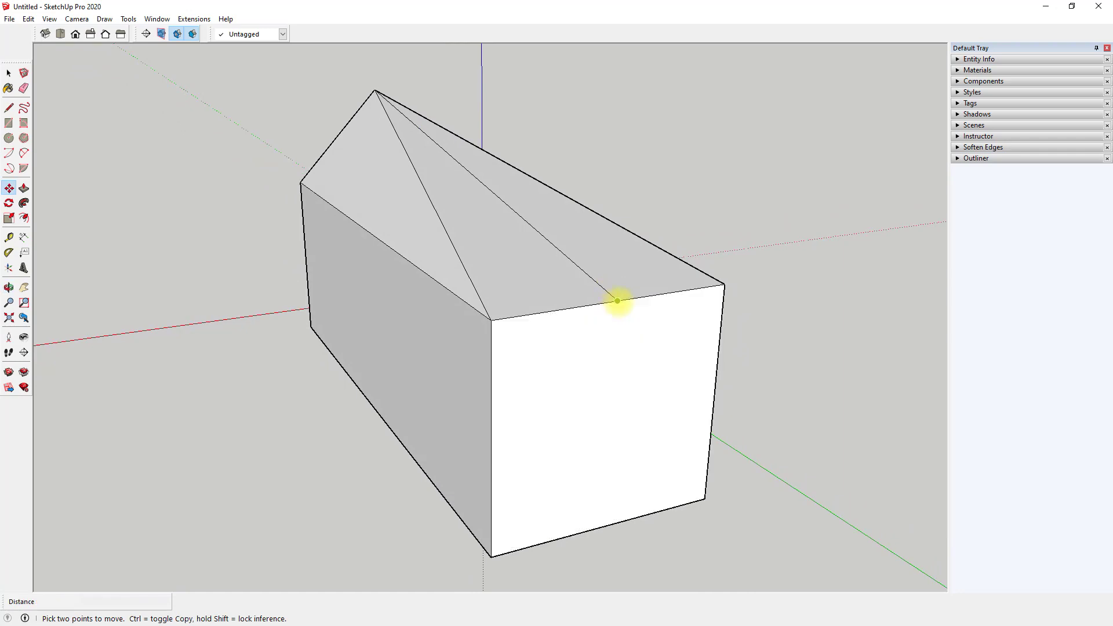
{"action": "left_click", "coordinate": [618, 301]}
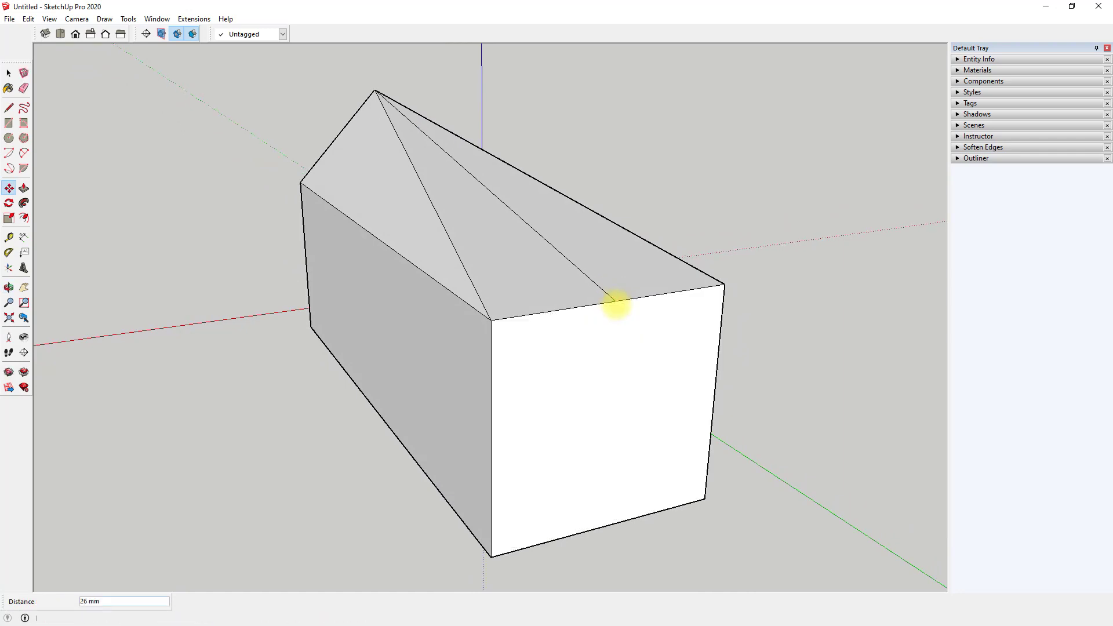
{"action": "left_click", "coordinate": [376, 91]}
{"action": "mouse_move", "coordinate": [376, 91]}
{"action": "middle_mouse_down"}
{"action": "mouse_move", "coordinate": [497, 198]}
{"action": "mouse_move", "coordinate": [773, 211]}
{"action": "mouse_move", "coordinate": [517, 206]}
{"action": "mouse_move", "coordinate": [745, 192]}
{"action": "mouse_move", "coordinate": [704, 178]}
{"action": "mouse_move", "coordinate": [418, 192]}
{"action": "mouse_move", "coordinate": [706, 189]}
{"action": "mouse_move", "coordinate": [457, 179]}
{"action": "mouse_move", "coordinate": [736, 189]}
{"action": "mouse_move", "coordinate": [569, 234]}
{"action": "mouse_move", "coordinate": [429, 216]}
{"action": "mouse_move", "coordinate": [691, 174]}
{"action": "mouse_move", "coordinate": [191, 251]}
{"action": "mouse_move", "coordinate": [671, 179]}
{"action": "mouse_move", "coordinate": [445, 242]}
{"action": "mouse_move", "coordinate": [677, 231]}
{"action": "mouse_move", "coordinate": [398, 241]}
{"action": "middle_mouse_up"}
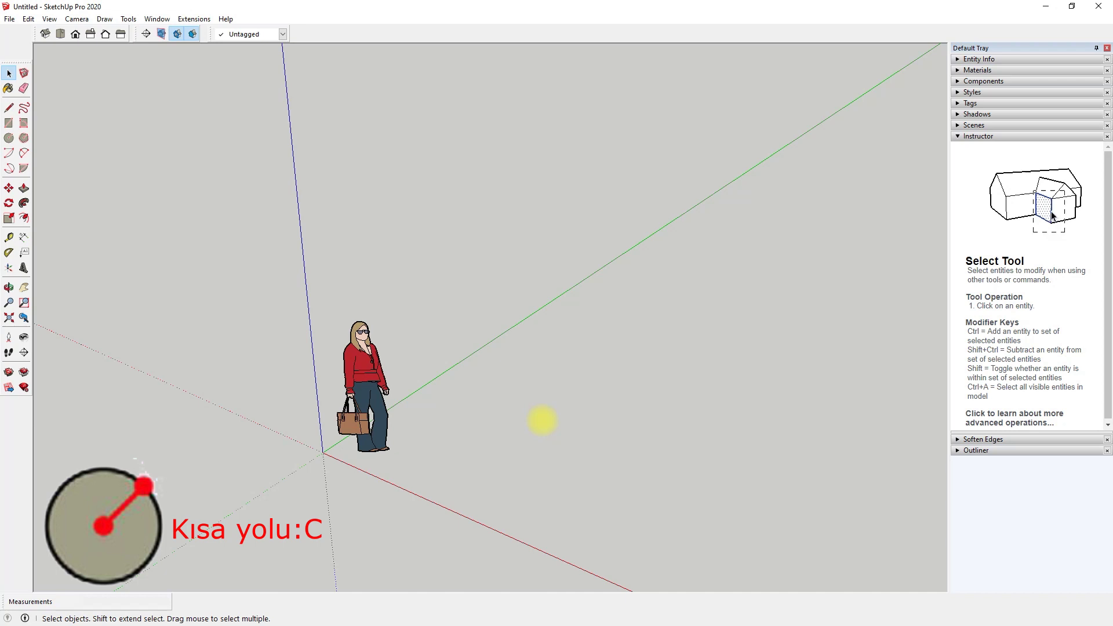
Draw a 3-sided triangle and a 4-sided square polygon on the ground near the figure
{"action": "key", "text": "c"}
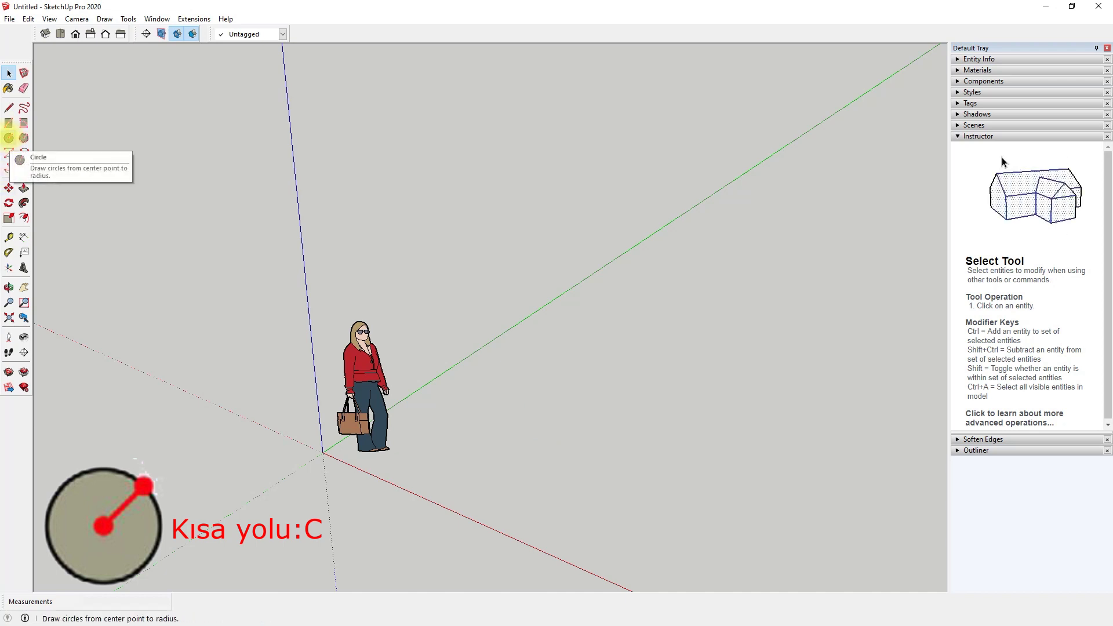
{"action": "key", "text": "c"}
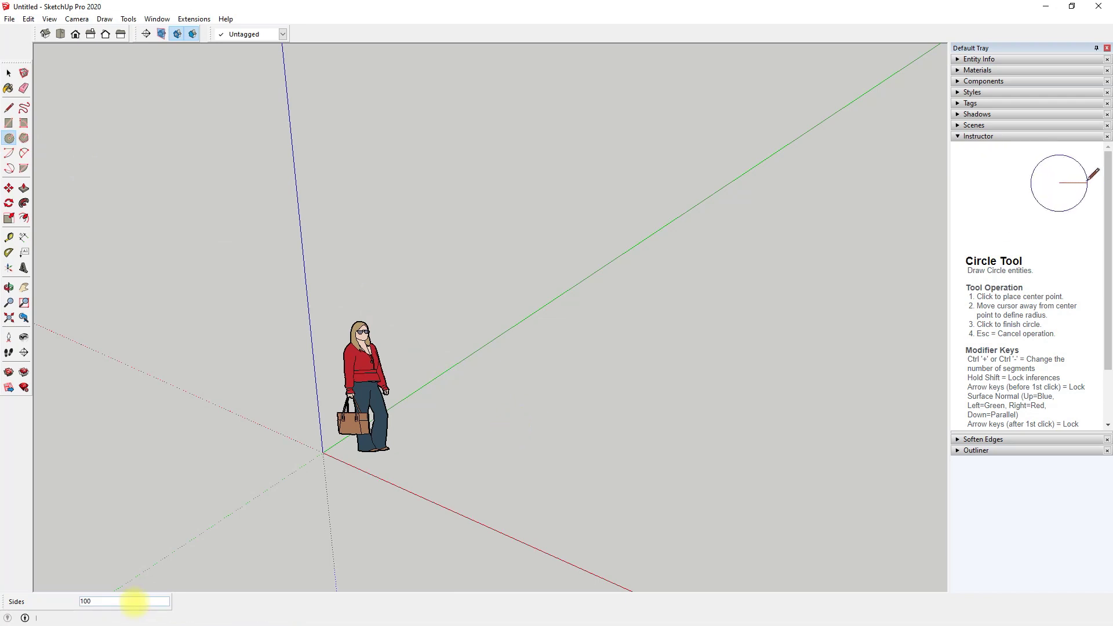
{"action": "left_click", "coordinate": [451, 408]}
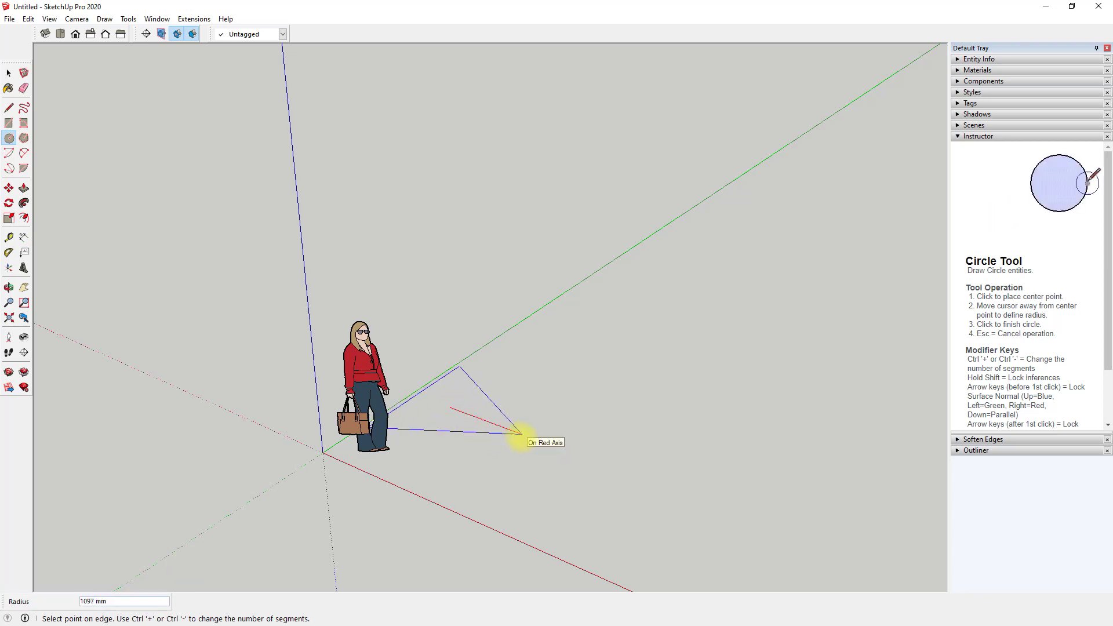
{"action": "left_click", "coordinate": [522, 434]}
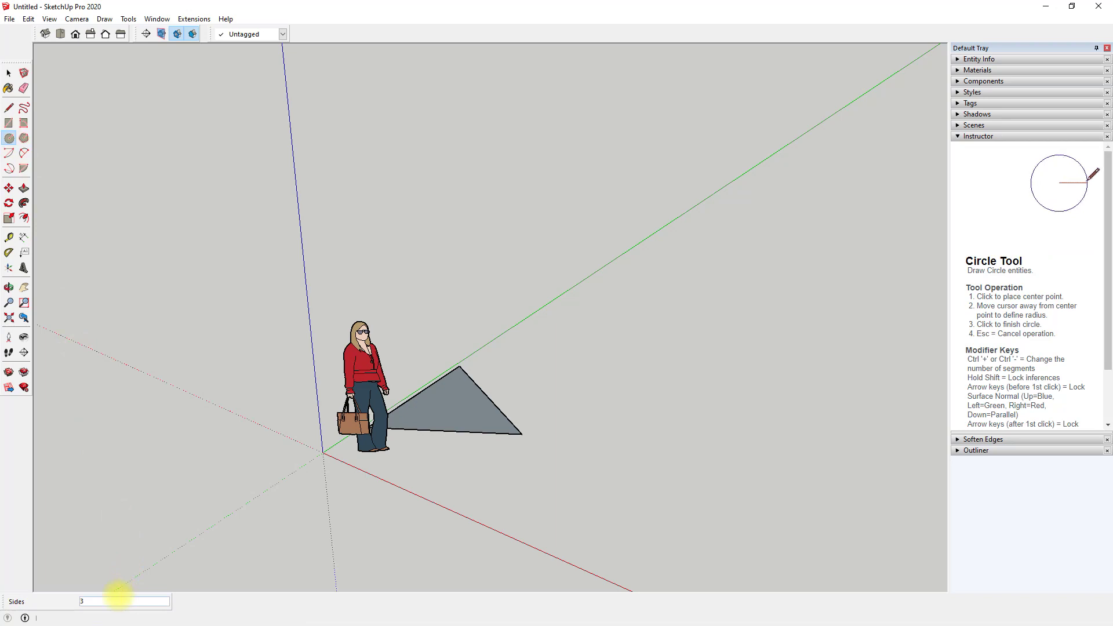
{"action": "left_click", "coordinate": [554, 377]}
{"action": "left_click", "coordinate": [673, 382]}
{"action": "type", "text": "6"}
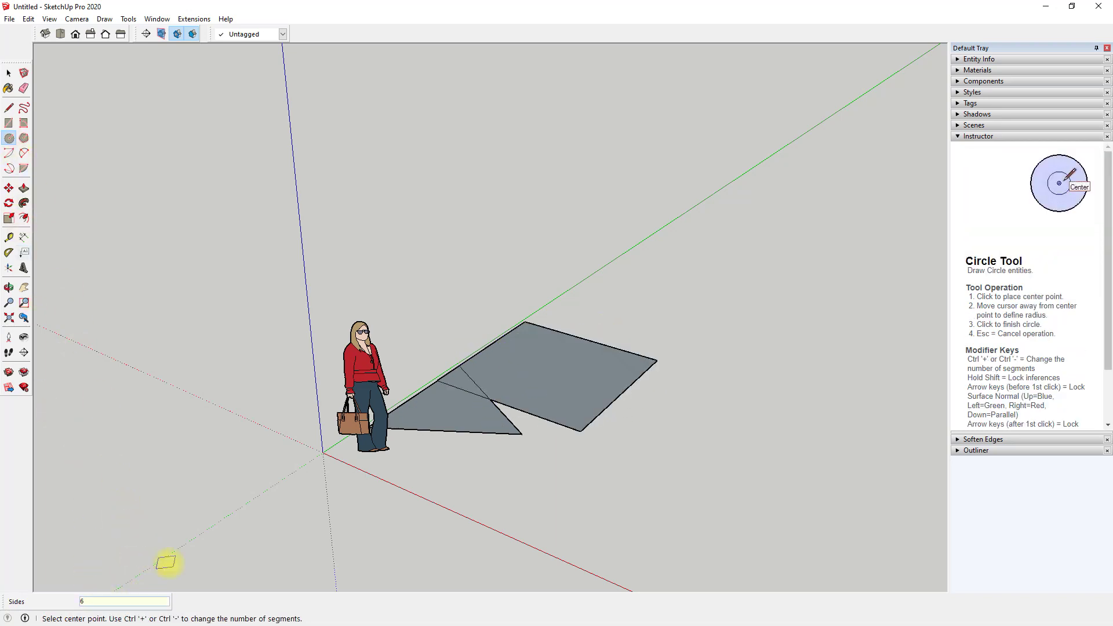
Draw a six-sided hexagon face beside the triangle and square
{"action": "key", "text": "Return"}
{"action": "left_click", "coordinate": [623, 471]}
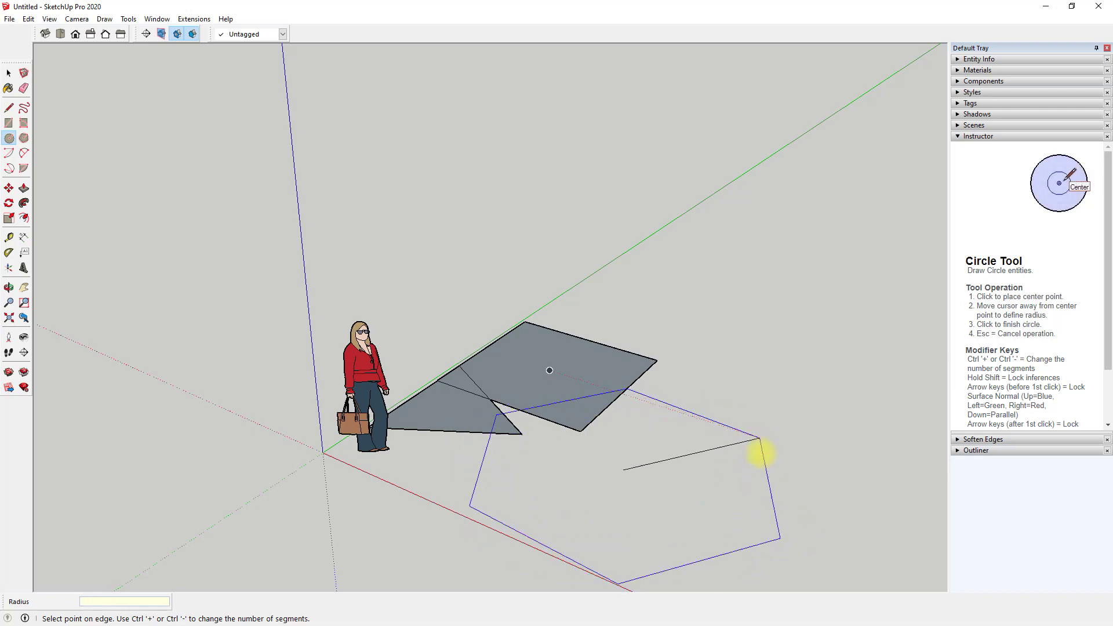
{"action": "left_click", "coordinate": [685, 489]}
{"action": "mouse_move", "coordinate": [685, 489]}
{"action": "middle_mouse_down"}
{"action": "mouse_move", "coordinate": [435, 473]}
{"action": "mouse_move", "coordinate": [281, 377]}
{"action": "mouse_move", "coordinate": [480, 471]}
{"action": "mouse_move", "coordinate": [440, 441]}
{"action": "middle_mouse_up"}
Draw a circle of about 2 m radius beside the polygons and zoom in on the shapes
{"action": "left_click", "coordinate": [9, 138]}
{"action": "left_click", "coordinate": [112, 607]}
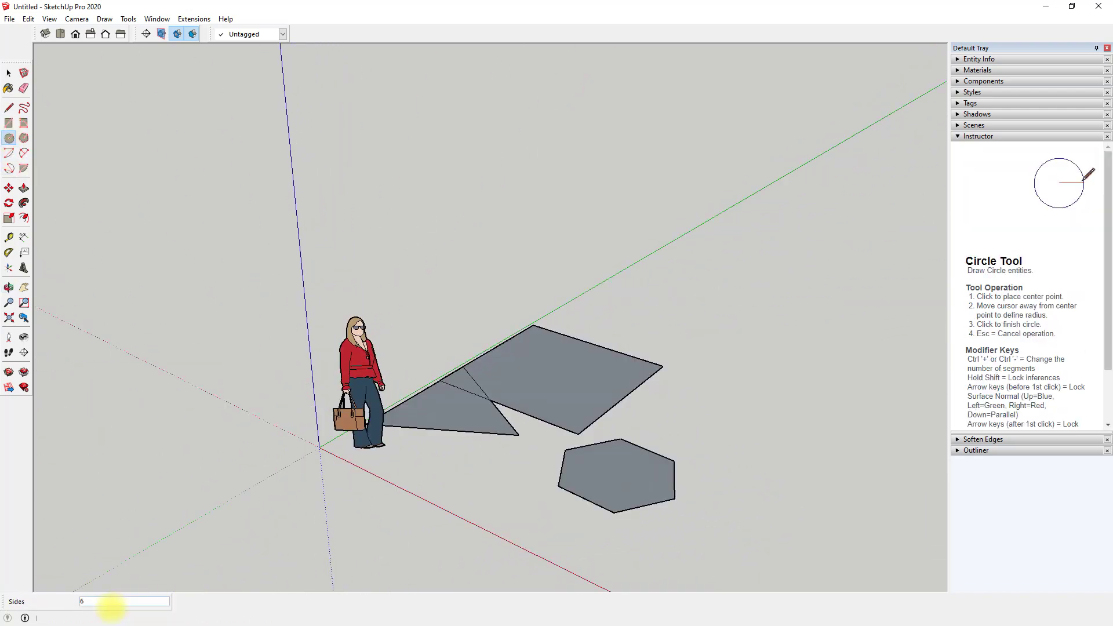
{"action": "left_click", "coordinate": [733, 369]}
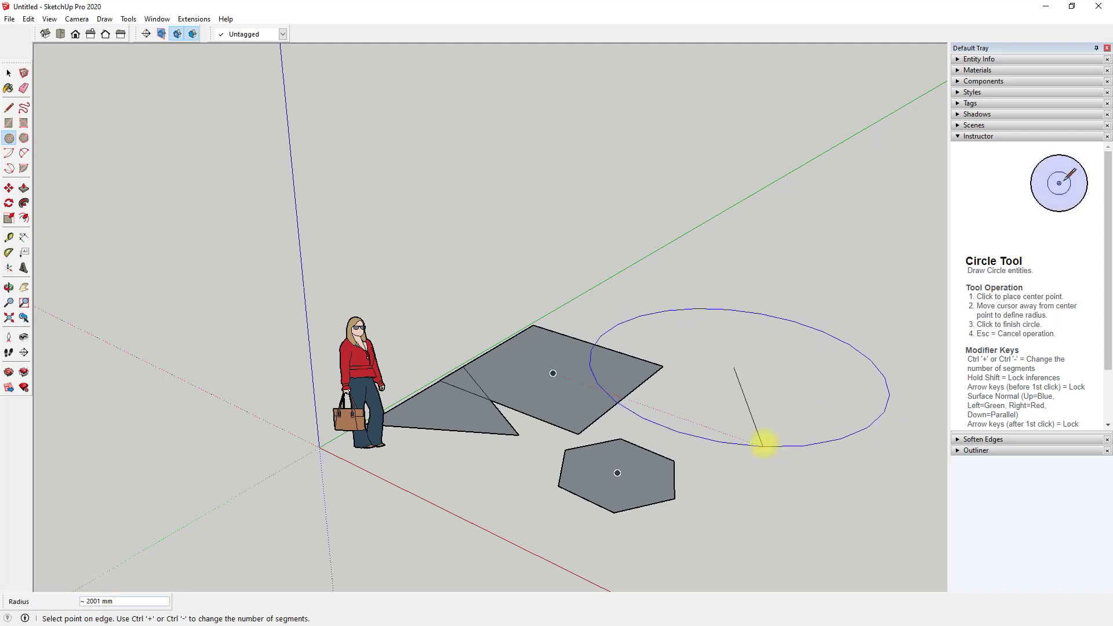
{"action": "left_click", "coordinate": [728, 395]}
{"action": "middle_click_drag", "start_coordinate": [727, 394], "coordinate": [803, 356]}
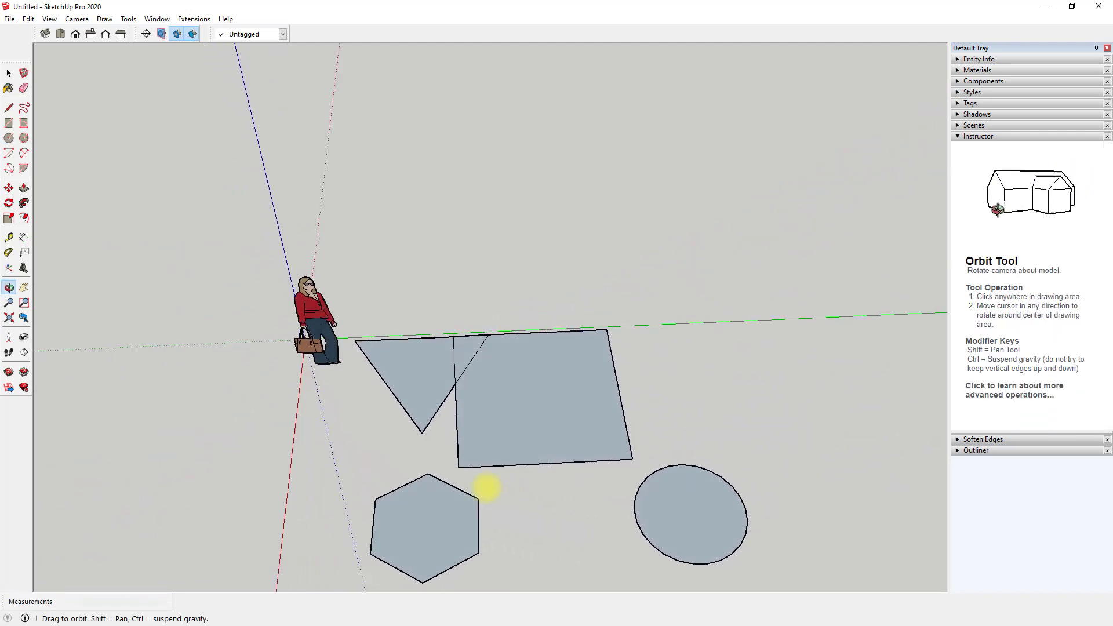
{"action": "scroll", "coordinate": [760, 383], "scroll_direction": "up", "scroll_amount": 3}
{"action": "scroll", "coordinate": [759, 388], "scroll_direction": "up", "scroll_amount": 2}
{"action": "scroll", "coordinate": [779, 397], "scroll_direction": "up", "scroll_amount": 3}
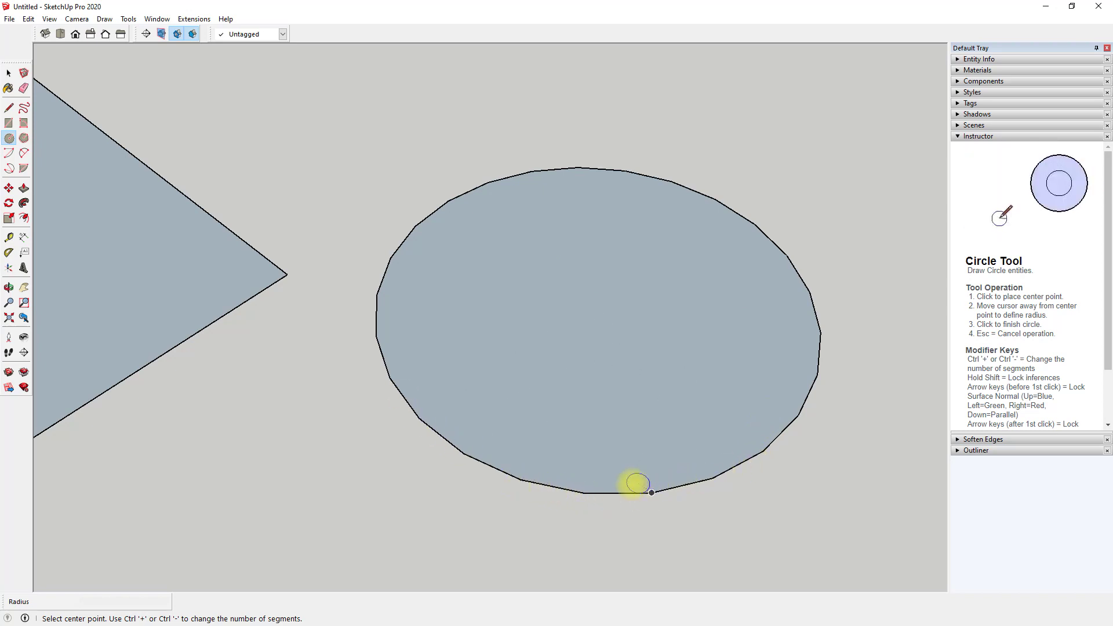
{"action": "key", "text": "space"}
{"action": "scroll", "coordinate": [632, 406], "scroll_direction": "down", "scroll_amount": 2}
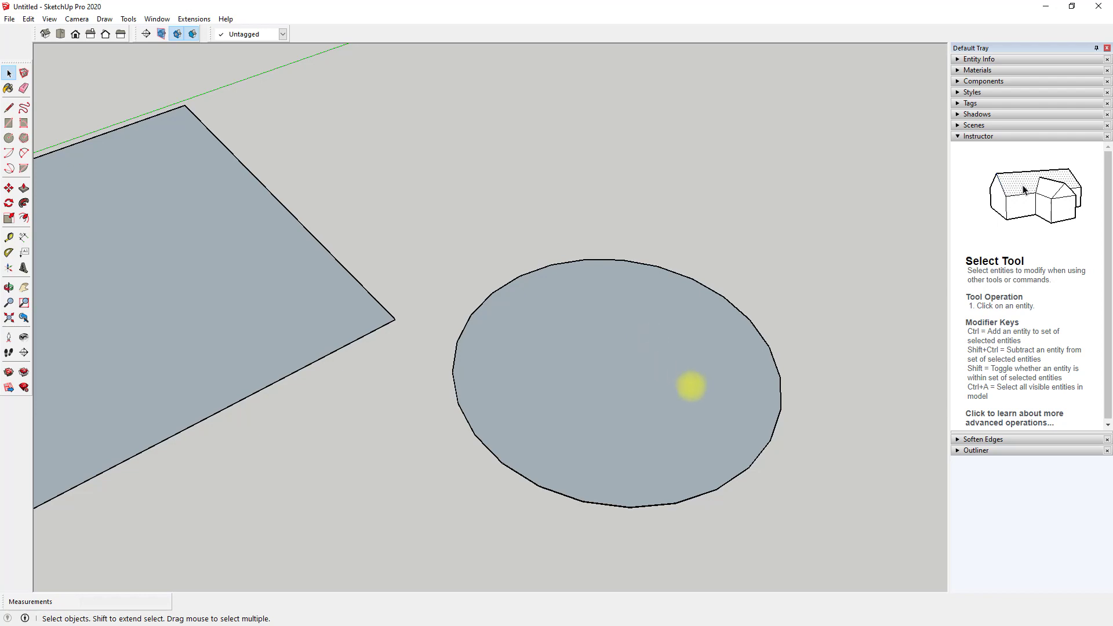
Push/Pull the circle face up into a solid cylinder
{"action": "left_click", "coordinate": [24, 188]}
{"action": "left_click", "coordinate": [592, 373]}
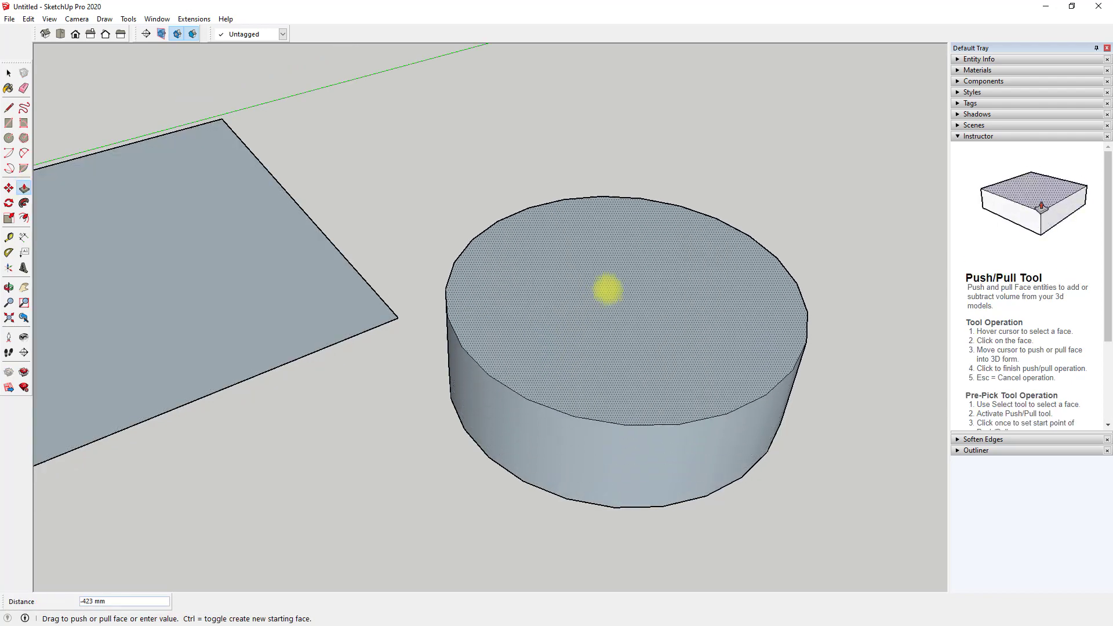
{"action": "left_click", "coordinate": [647, 160]}
{"action": "middle_click_drag", "start_coordinate": [667, 154], "coordinate": [441, 259]}
{"action": "key", "text": "space"}
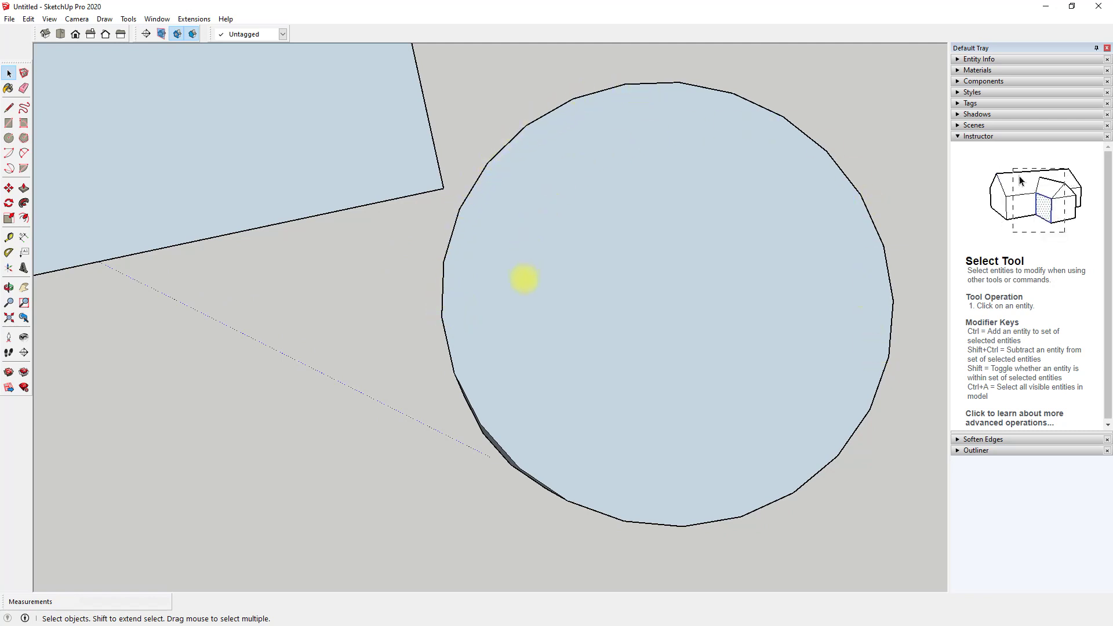
{"action": "mouse_move", "coordinate": [486, 113]}
{"action": "middle_mouse_down"}
{"action": "mouse_move", "coordinate": [666, 256]}
{"action": "mouse_move", "coordinate": [124, 420]}
{"action": "middle_mouse_up"}
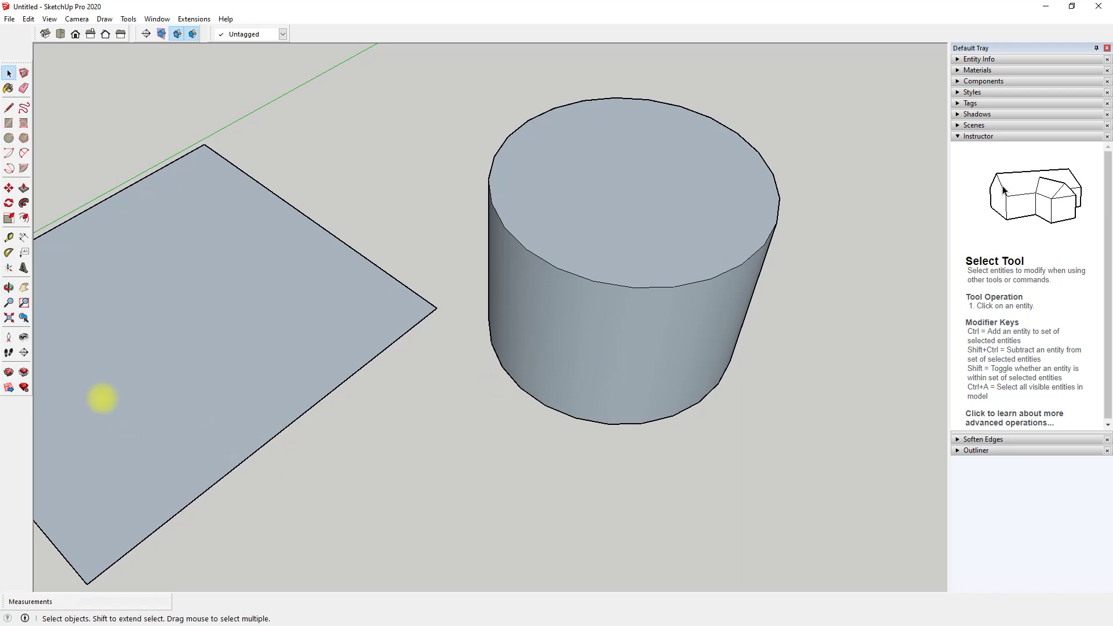
Draw a second circle beside the cylinder and pull it up into another cylinder
{"action": "left_click", "coordinate": [9, 138]}
{"action": "scroll", "coordinate": [274, 538], "scroll_direction": "down", "scroll_amount": 2}
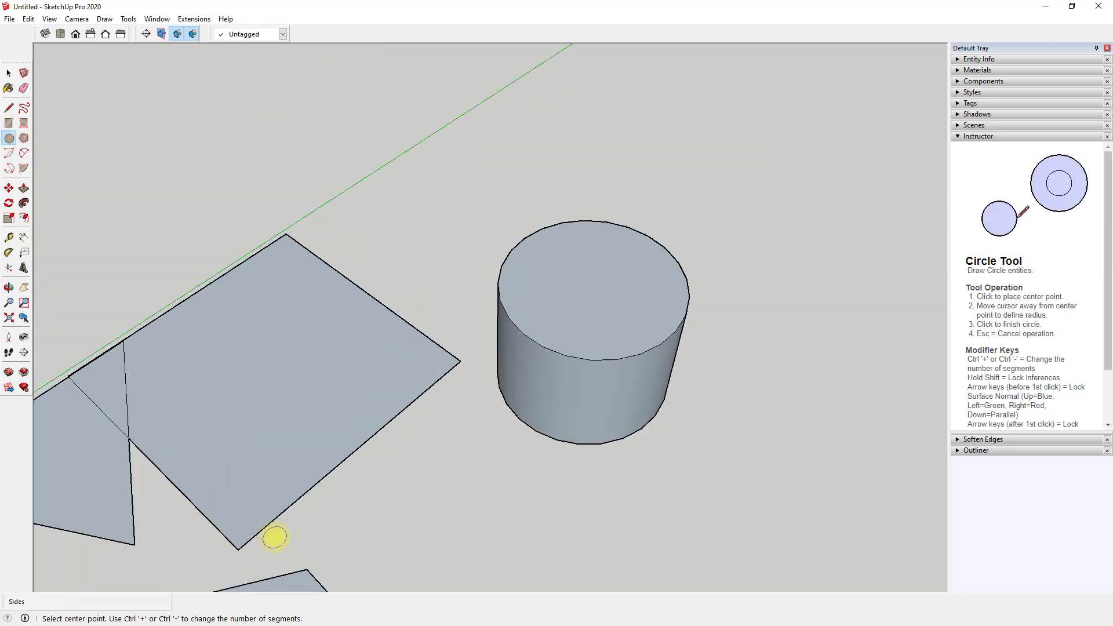
{"action": "left_click", "coordinate": [565, 498]}
{"action": "left_click", "coordinate": [601, 530]}
{"action": "key", "text": "p"}
{"action": "mouse_move", "coordinate": [602, 529]}
{"action": "left_mouse_down"}
{"action": "mouse_move", "coordinate": [525, 466]}
{"action": "mouse_move", "coordinate": [537, 440]}
{"action": "left_mouse_up"}
{"action": "scroll", "coordinate": [537, 440], "scroll_direction": "up", "scroll_amount": 5}
{"action": "mouse_move", "coordinate": [552, 278]}
{"action": "middle_mouse_down"}
{"action": "mouse_move", "coordinate": [326, 218]}
{"action": "mouse_move", "coordinate": [713, 259]}
{"action": "mouse_move", "coordinate": [642, 263]}
{"action": "mouse_move", "coordinate": [463, 228]}
{"action": "mouse_move", "coordinate": [477, 392]}
{"action": "mouse_move", "coordinate": [678, 323]}
{"action": "mouse_move", "coordinate": [358, 331]}
{"action": "mouse_move", "coordinate": [497, 308]}
{"action": "middle_mouse_up"}
{"action": "scroll", "coordinate": [365, 331], "scroll_direction": "down", "scroll_amount": 3}
{"action": "scroll", "coordinate": [336, 323], "scroll_direction": "down", "scroll_amount": 2}
{"action": "scroll", "coordinate": [357, 331], "scroll_direction": "down", "scroll_amount": 2}
{"action": "scroll", "coordinate": [388, 413], "scroll_direction": "up", "scroll_amount": 1}
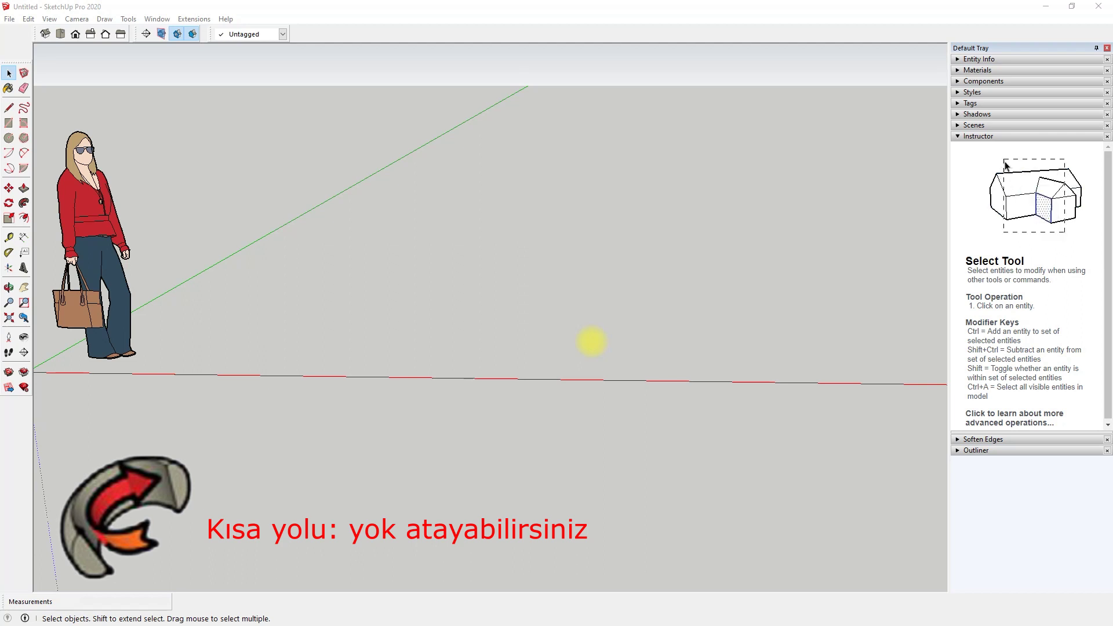
Draw an upright rectangle and view it straight from the front
{"action": "middle_click_drag", "start_coordinate": [591, 341], "coordinate": [497, 348]}
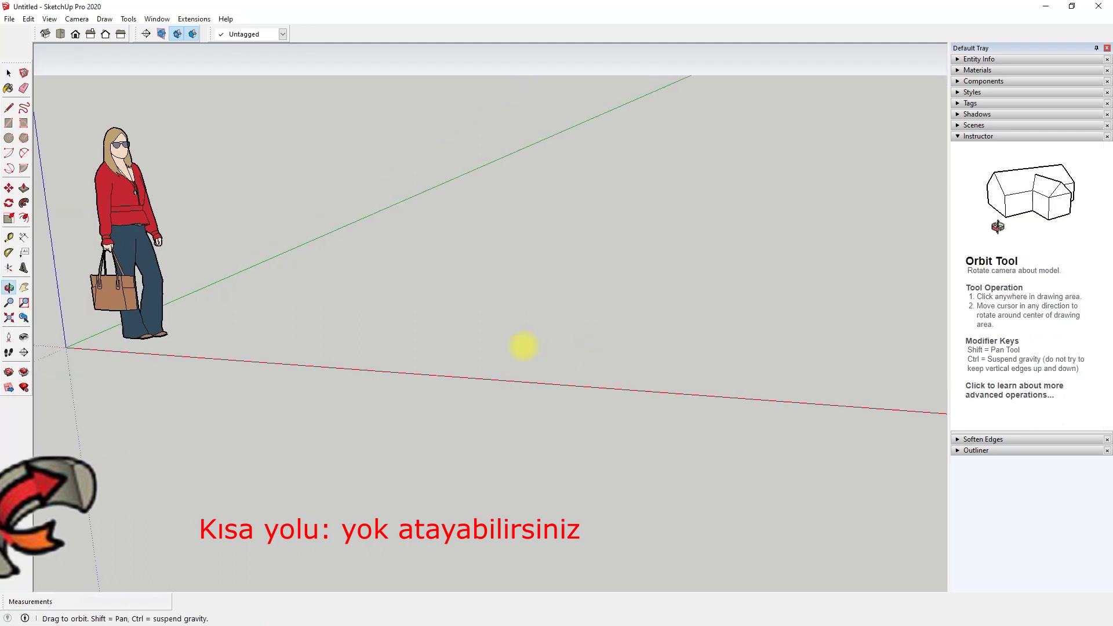
{"action": "left_click", "coordinate": [8, 123]}
{"action": "left_click", "coordinate": [356, 319]}
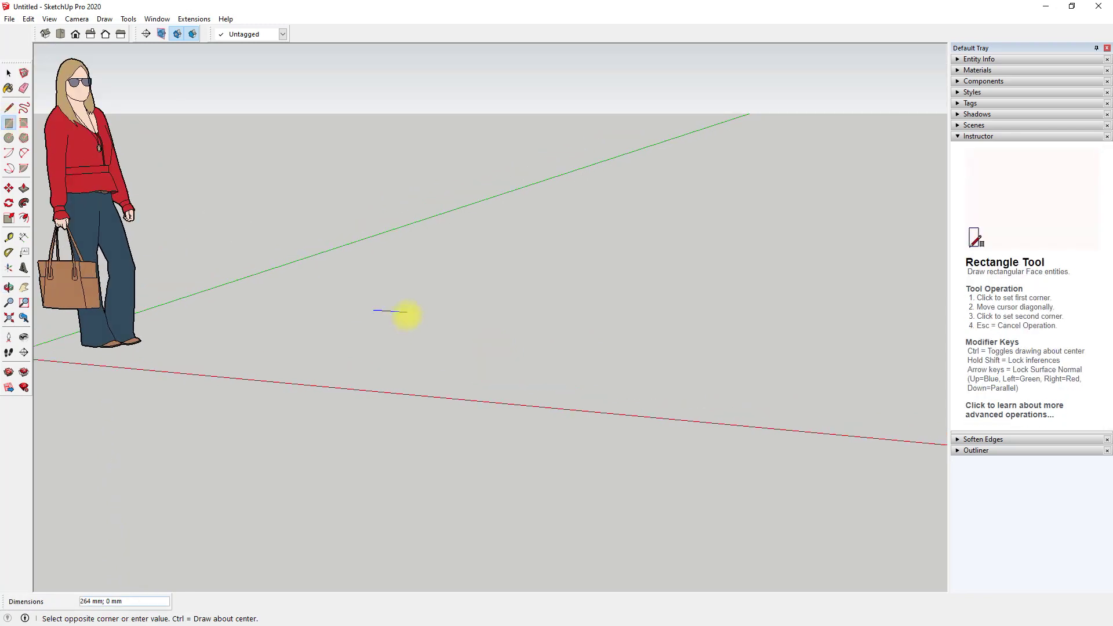
{"action": "mouse_move", "coordinate": [408, 292]}
{"action": "middle_mouse_down"}
{"action": "mouse_move", "coordinate": [392, 269]}
{"action": "mouse_move", "coordinate": [498, 265]}
{"action": "middle_mouse_up"}
{"action": "left_click", "coordinate": [392, 269]}
{"action": "key", "text": "F2"}
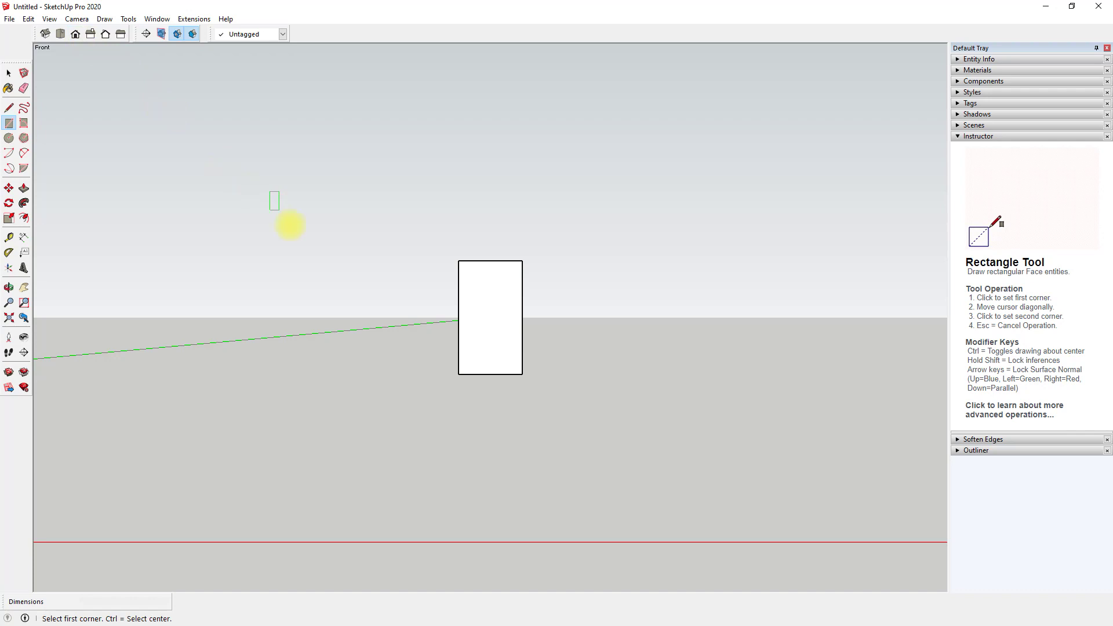
Carve the rectangle's right side with top, bottom, inward-bulging middle and small connecting 2-point arcs
{"action": "left_click", "coordinate": [24, 152]}
{"action": "left_click", "coordinate": [484, 210]}
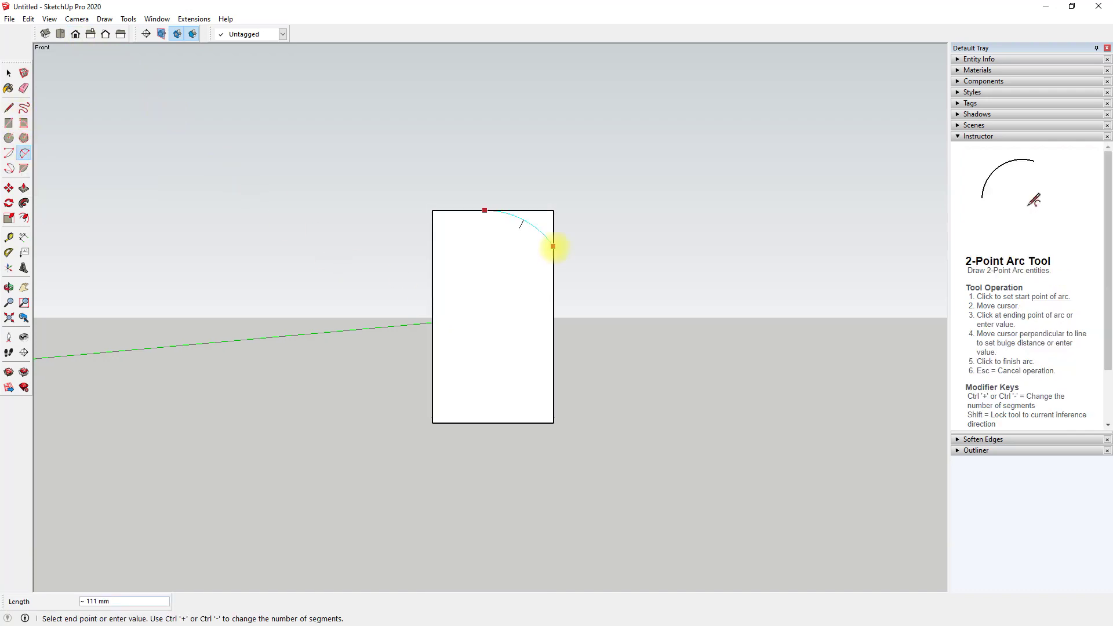
{"action": "left_click", "coordinate": [553, 278]}
{"action": "left_click", "coordinate": [512, 423]}
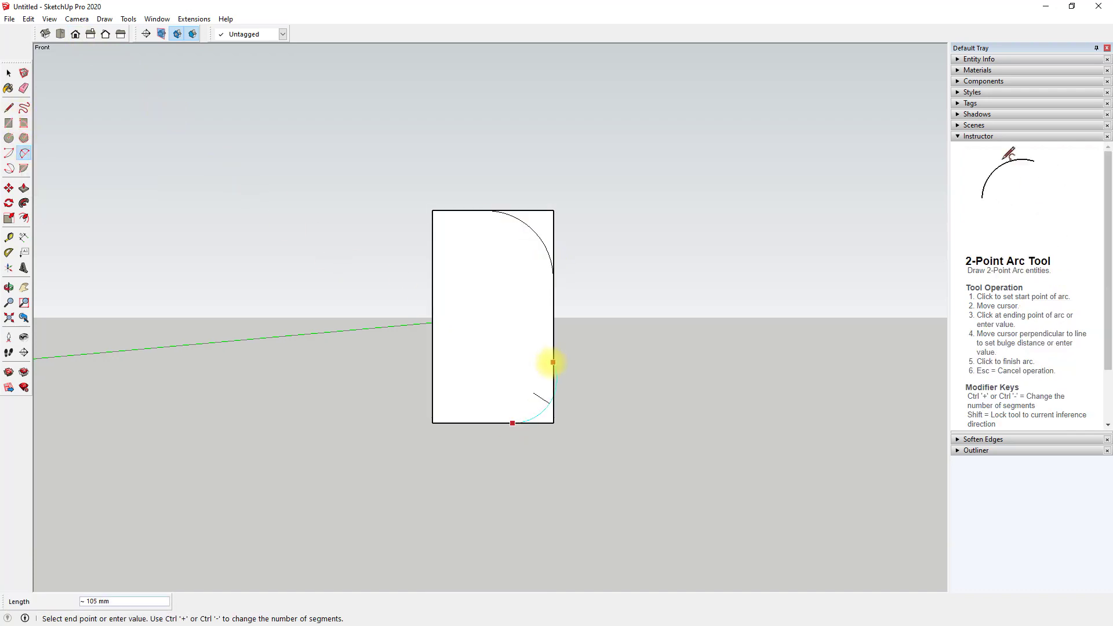
{"action": "left_click", "coordinate": [554, 370]}
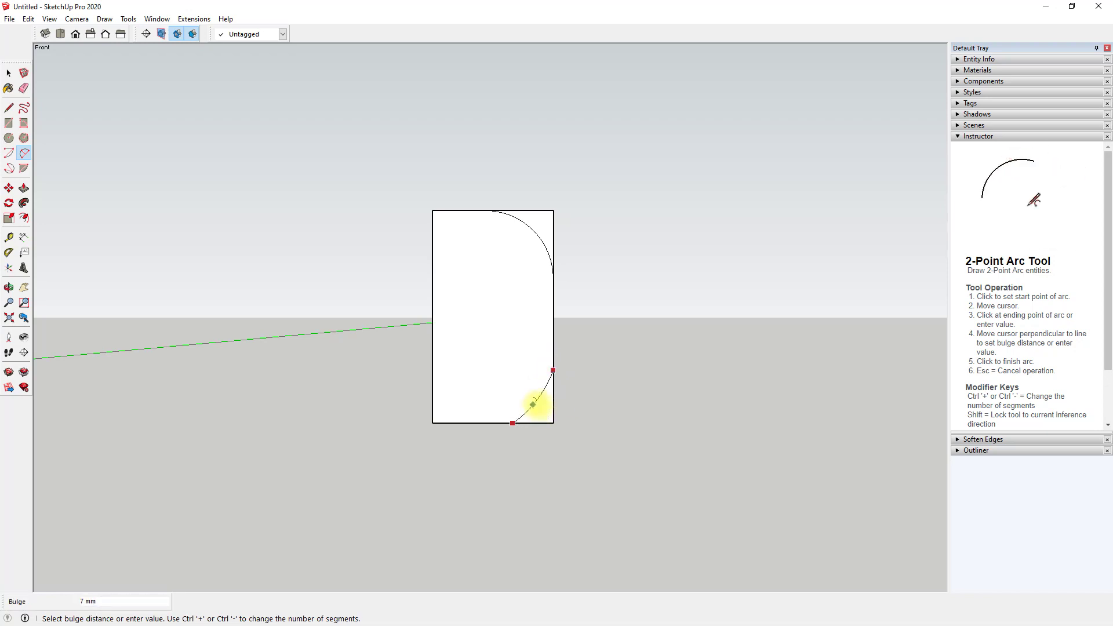
{"action": "left_click", "coordinate": [533, 405]}
{"action": "left_click", "coordinate": [553, 370]}
{"action": "left_click", "coordinate": [553, 278]}
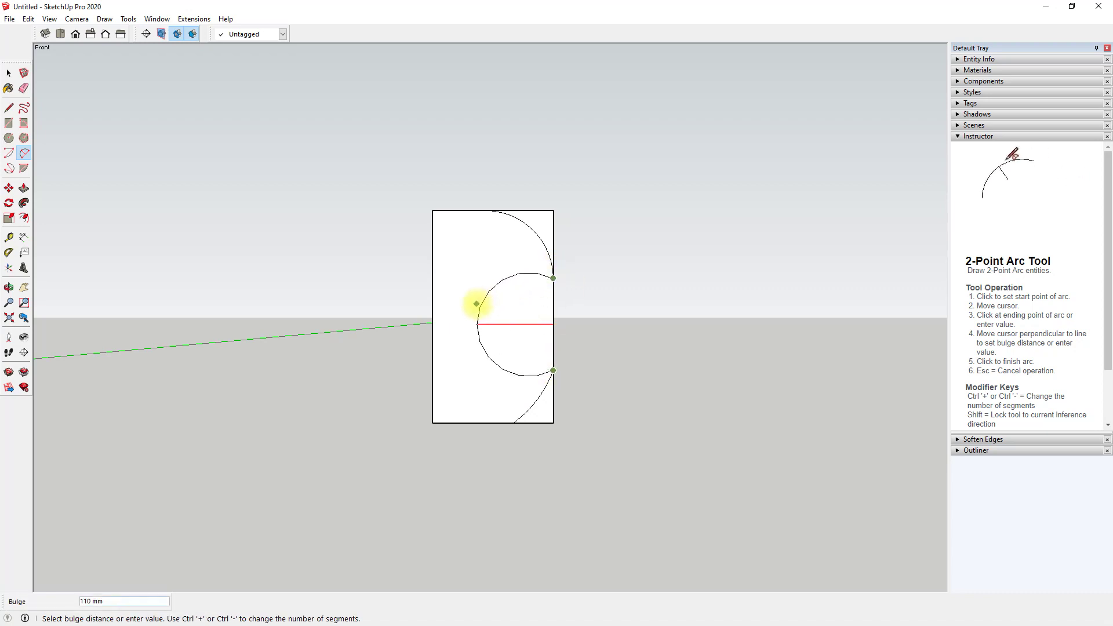
{"action": "left_click", "coordinate": [475, 303]}
{"action": "left_click", "coordinate": [553, 279]}
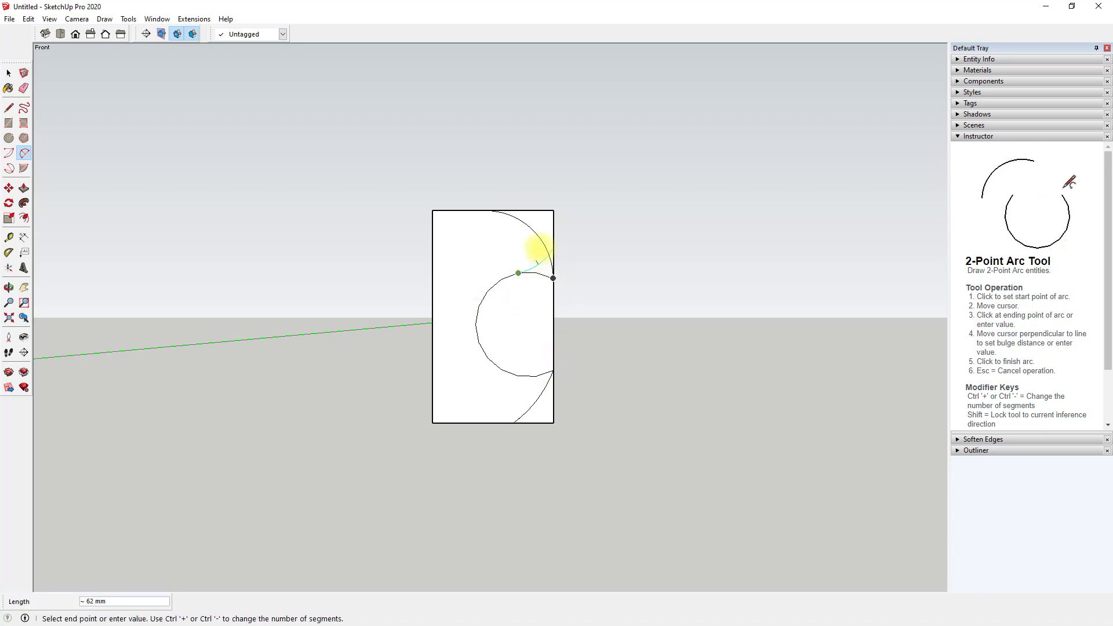
{"action": "left_click", "coordinate": [539, 238]}
{"action": "left_click", "coordinate": [553, 370]}
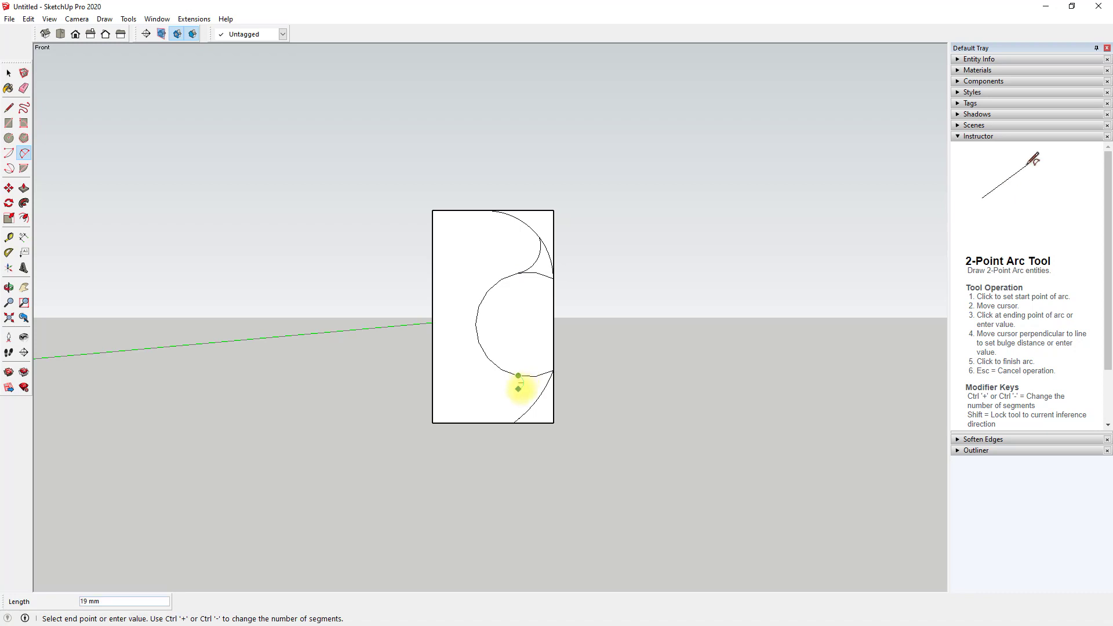
{"action": "left_click", "coordinate": [513, 423]}
Erase the leftover arc and edge pieces, leaving the curved profile face
{"action": "left_click", "coordinate": [525, 389]}
{"action": "key", "text": "e"}
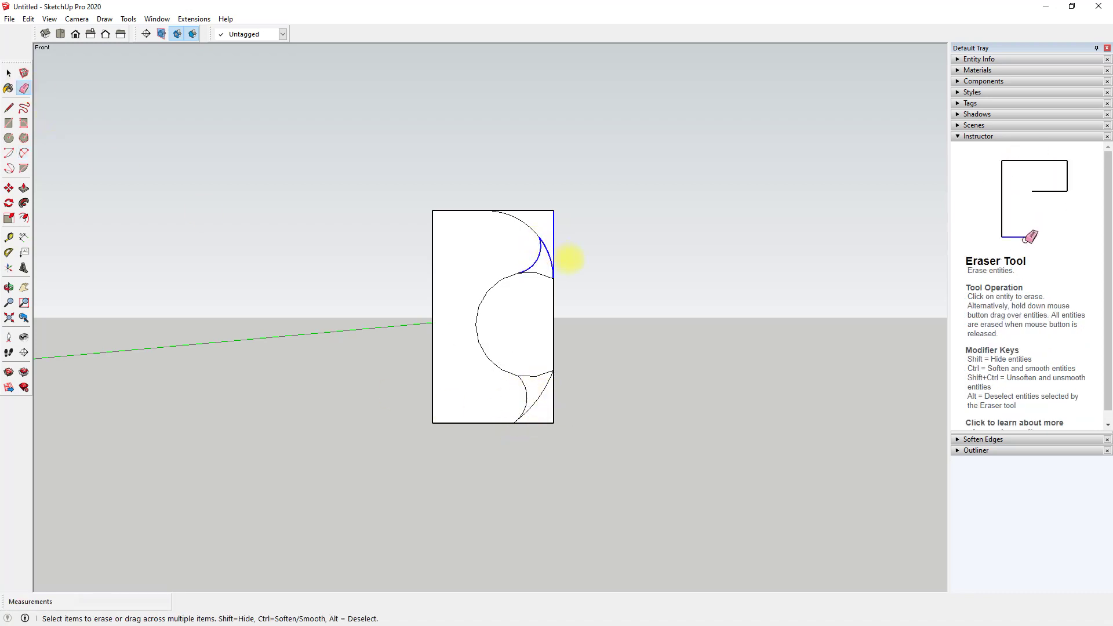
{"action": "mouse_move", "coordinate": [569, 259]}
{"action": "left_mouse_down"}
{"action": "mouse_move", "coordinate": [551, 273]}
{"action": "mouse_move", "coordinate": [555, 290]}
{"action": "left_mouse_up"}
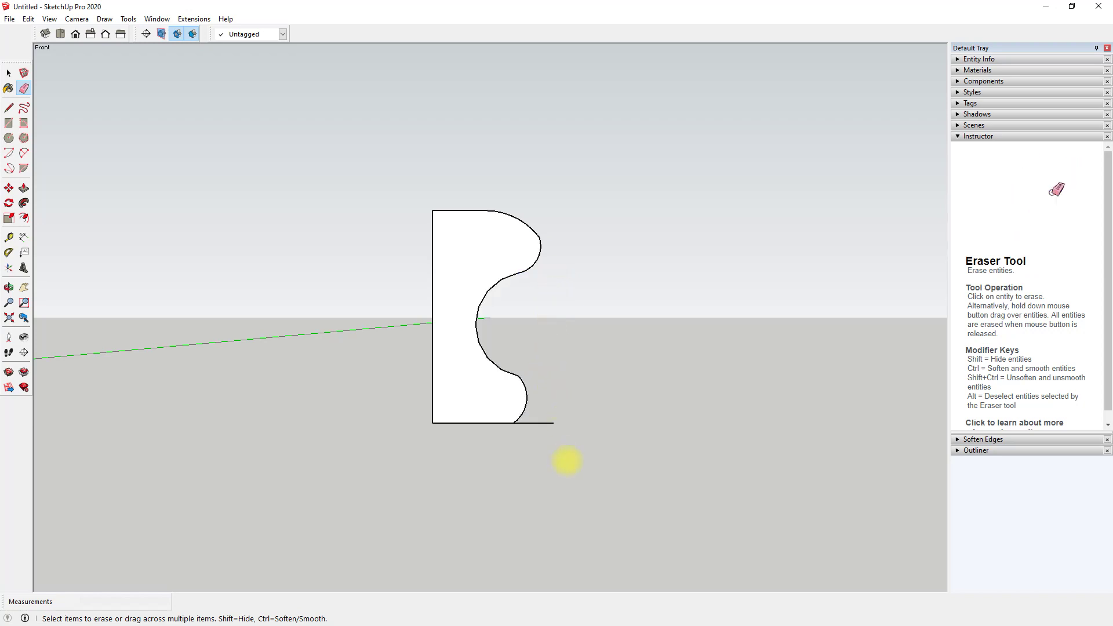
{"action": "middle_click_drag", "start_coordinate": [544, 409], "coordinate": [135, 138]}
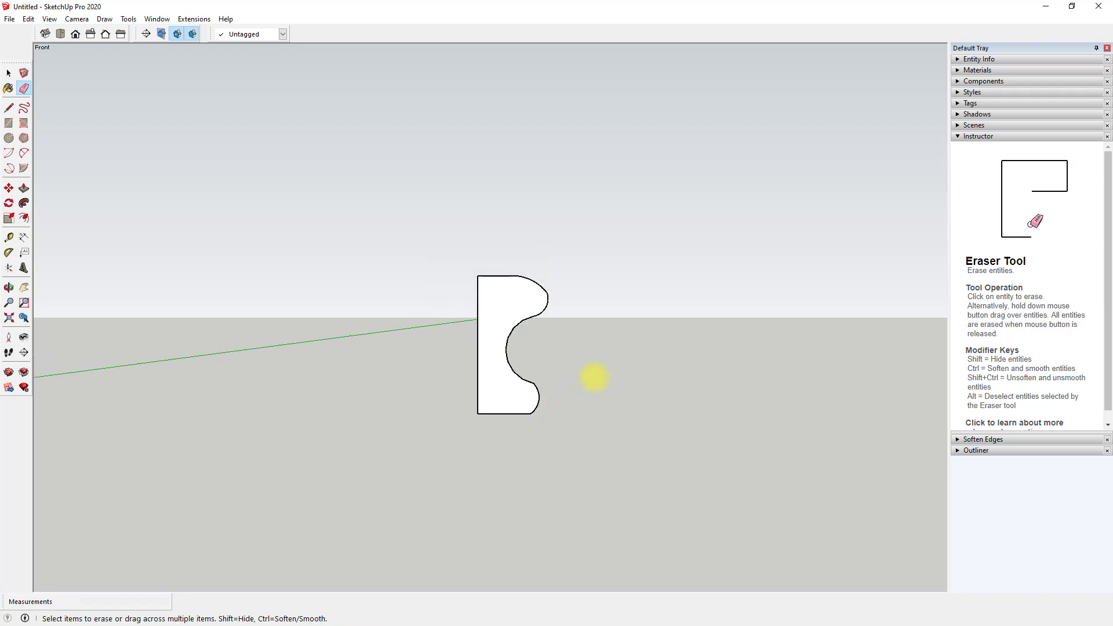
{"action": "left_click", "coordinate": [8, 72]}
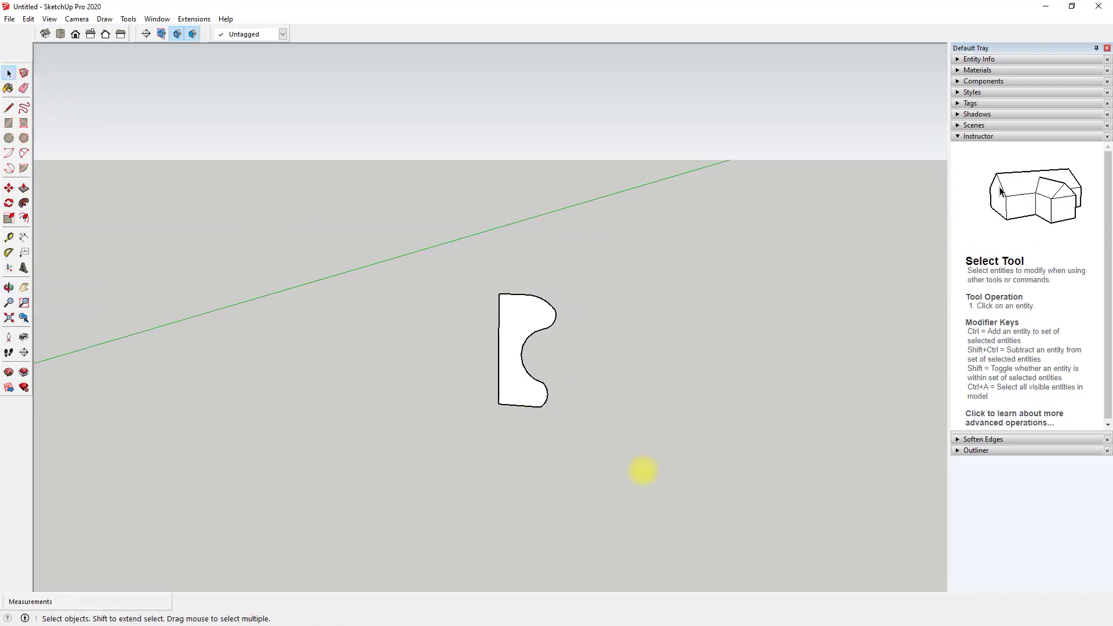
Copy the profile just above itself and flip the copy upside down with Scale -1
{"action": "left_click_drag", "start_coordinate": [473, 275], "coordinate": [496, 295]}
{"action": "key", "text": "m"}
{"action": "left_click", "coordinate": [499, 404]}
{"action": "key", "text": "ctrl"}
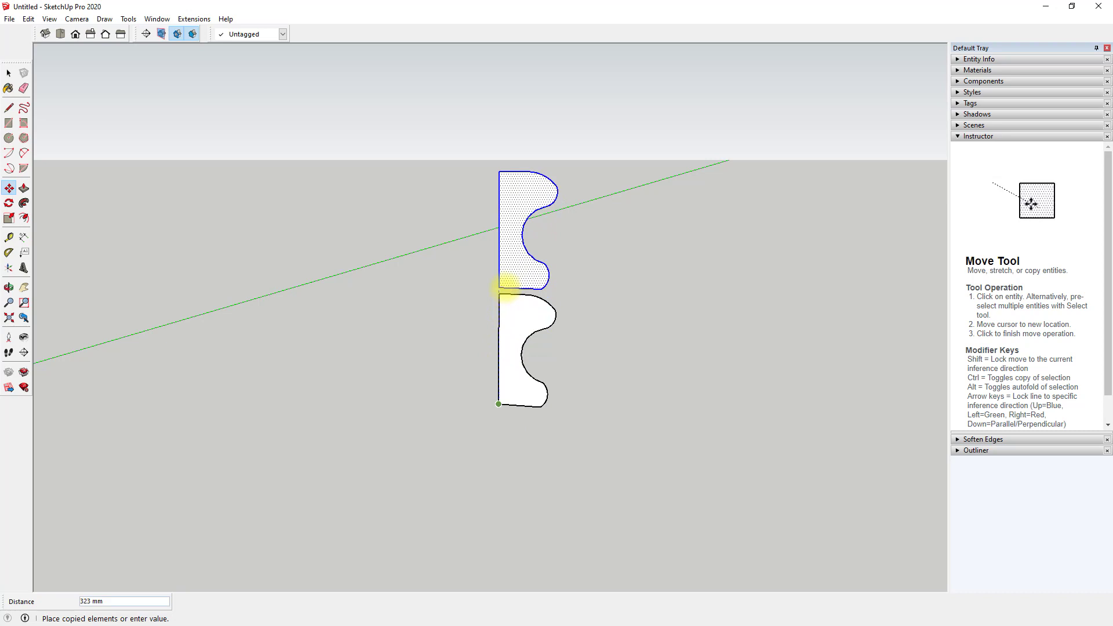
{"action": "left_click", "coordinate": [508, 280]}
{"action": "key", "text": "s"}
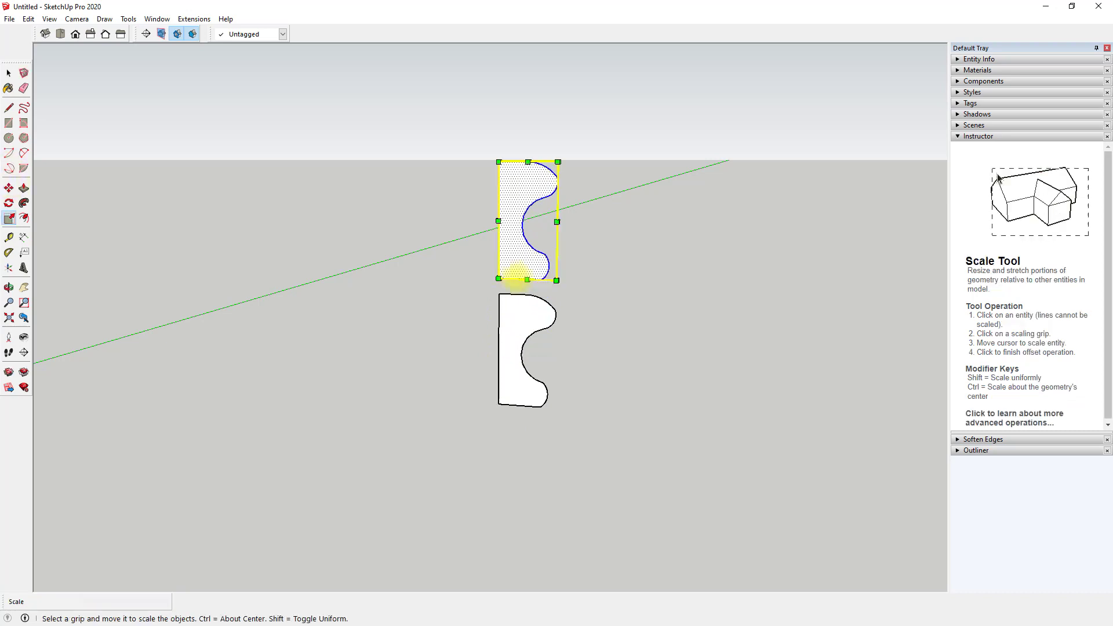
{"action": "left_click", "coordinate": [530, 130]}
Snap the flipped copy onto the original's top and erase the seam edge between them
{"action": "key", "text": "m"}
{"action": "left_click", "coordinate": [499, 251]}
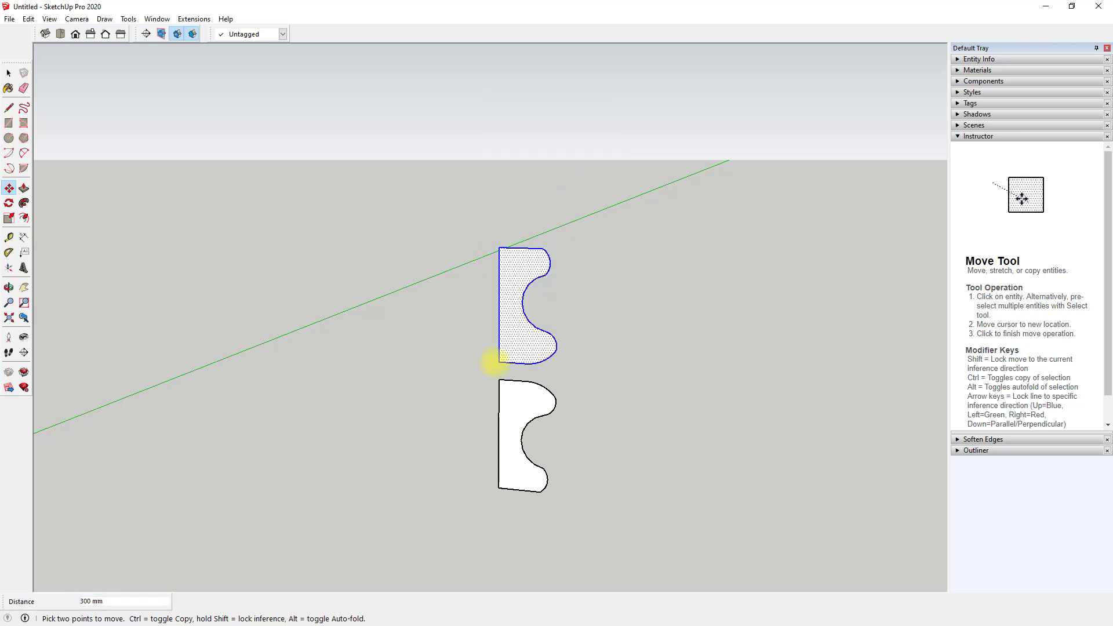
{"action": "left_click", "coordinate": [499, 380]}
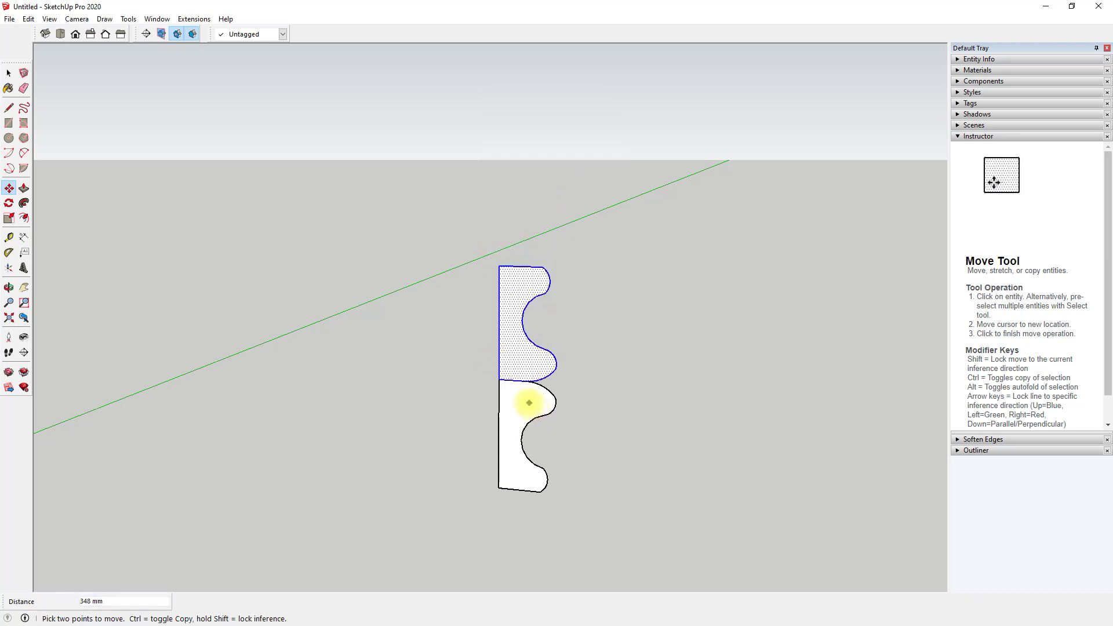
{"action": "scroll", "coordinate": [529, 401], "scroll_direction": "up", "scroll_amount": 2}
{"action": "left_click", "coordinate": [23, 88]}
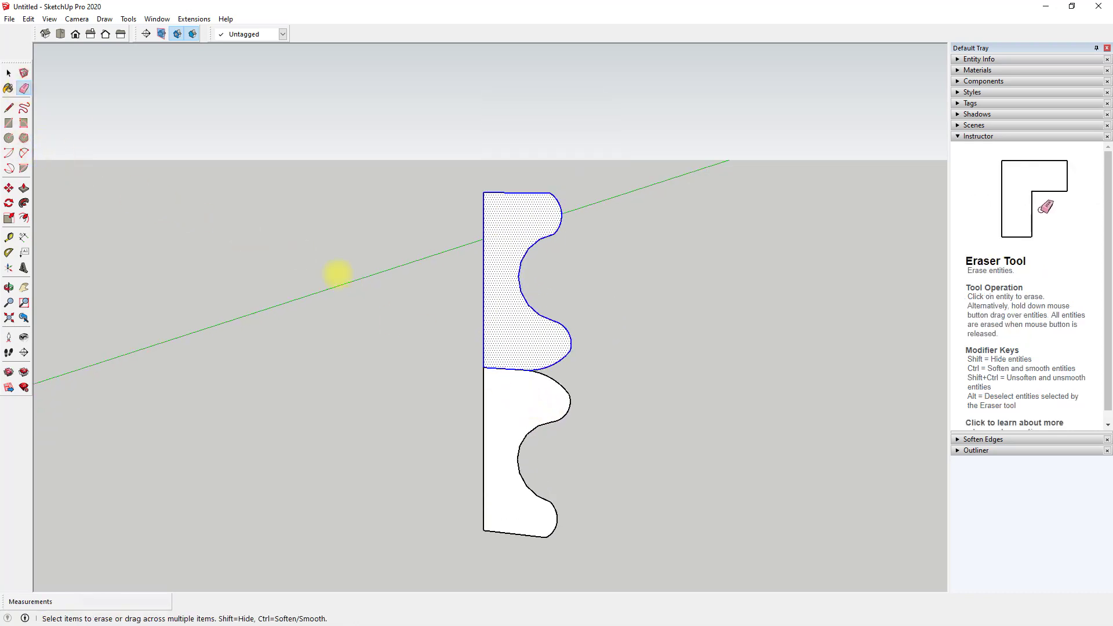
{"action": "left_click", "coordinate": [508, 369]}
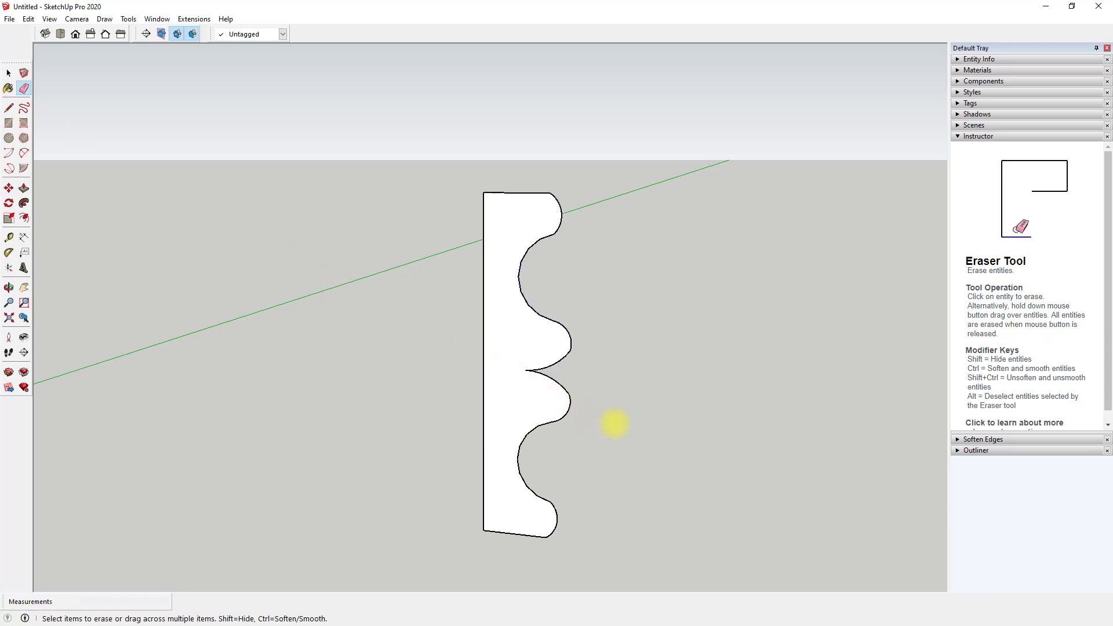
{"action": "scroll", "coordinate": [596, 423], "scroll_direction": "down", "scroll_amount": 2}
{"action": "scroll", "coordinate": [619, 415], "scroll_direction": "down", "scroll_amount": 2}
{"action": "middle_click_drag", "start_coordinate": [619, 417], "coordinate": [397, 416]}
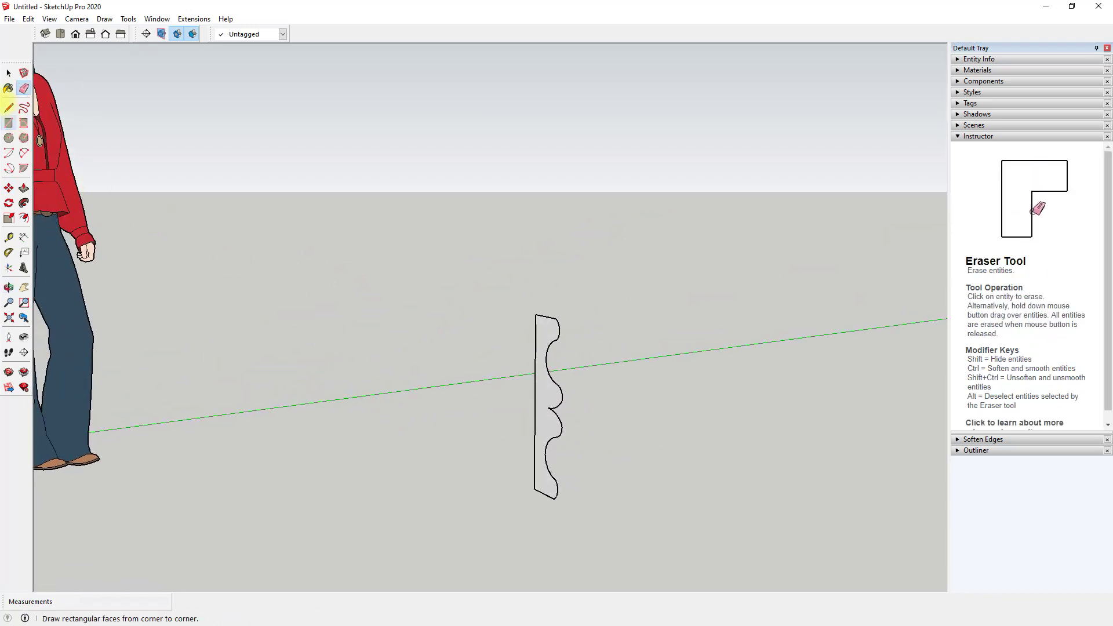
{"action": "left_click", "coordinate": [9, 72]}
Start a line at the profile's bottom corner, then cancel it
{"action": "scroll", "coordinate": [752, 422], "scroll_direction": "down", "scroll_amount": 2}
{"action": "mouse_move", "coordinate": [753, 422]}
{"action": "middle_mouse_down"}
{"action": "mouse_move", "coordinate": [764, 417]}
{"action": "mouse_move", "coordinate": [472, 415]}
{"action": "mouse_move", "coordinate": [459, 435]}
{"action": "mouse_move", "coordinate": [719, 500]}
{"action": "mouse_move", "coordinate": [826, 476]}
{"action": "mouse_move", "coordinate": [236, 299]}
{"action": "middle_mouse_up"}
{"action": "left_click", "coordinate": [9, 107]}
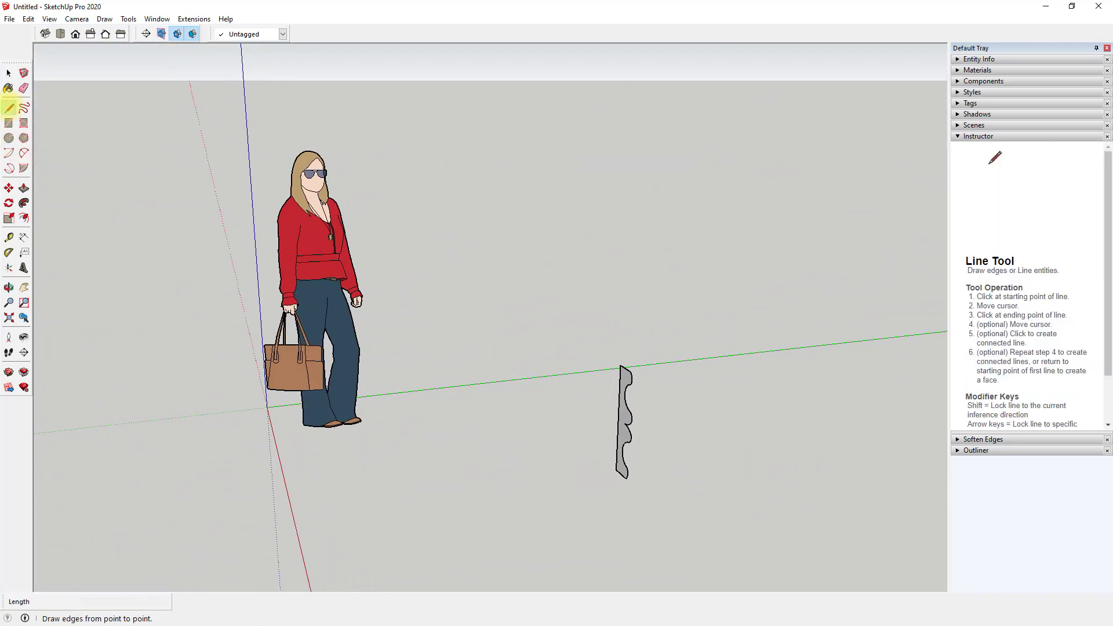
{"action": "mouse_move", "coordinate": [597, 410]}
{"action": "middle_mouse_down"}
{"action": "mouse_move", "coordinate": [654, 442]}
{"action": "mouse_move", "coordinate": [393, 428]}
{"action": "mouse_move", "coordinate": [458, 463]}
{"action": "mouse_move", "coordinate": [716, 497]}
{"action": "mouse_move", "coordinate": [470, 461]}
{"action": "mouse_move", "coordinate": [602, 497]}
{"action": "middle_mouse_up"}
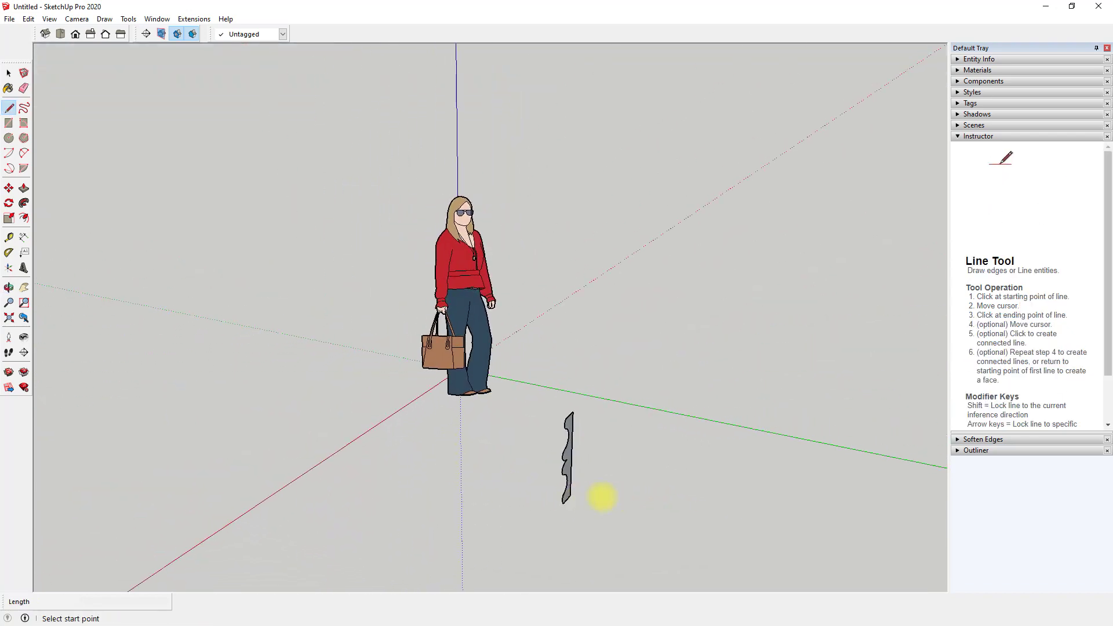
{"action": "left_click", "coordinate": [570, 496]}
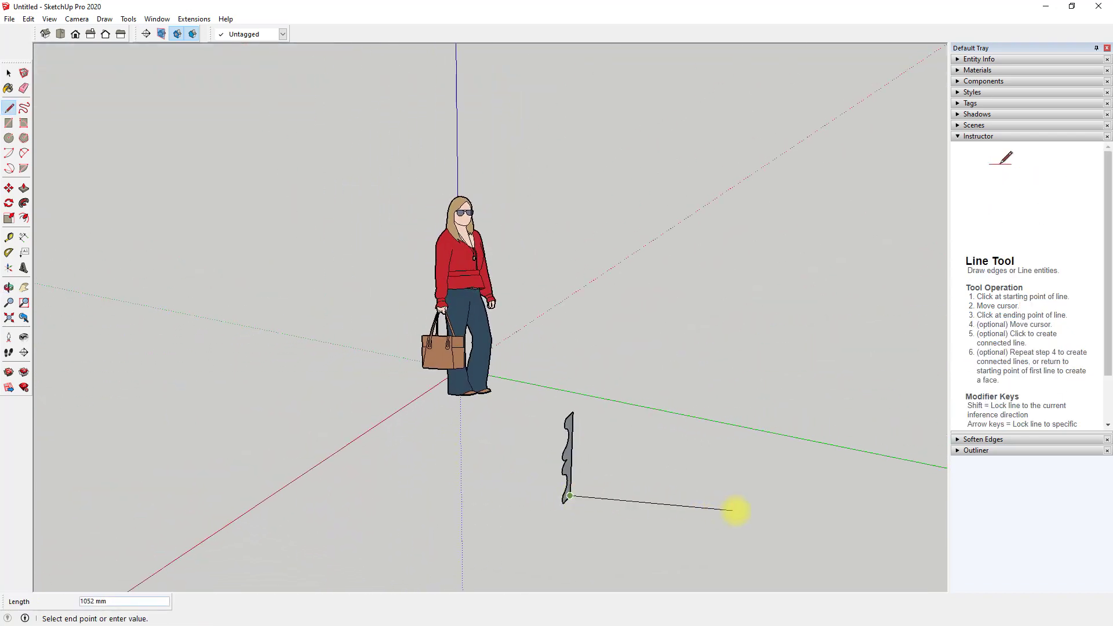
{"action": "mouse_move", "coordinate": [887, 588]}
{"action": "middle_mouse_down"}
{"action": "mouse_move", "coordinate": [820, 547]}
{"action": "mouse_move", "coordinate": [892, 524]}
{"action": "mouse_move", "coordinate": [734, 496]}
{"action": "mouse_move", "coordinate": [1039, 500]}
{"action": "mouse_move", "coordinate": [691, 423]}
{"action": "mouse_move", "coordinate": [733, 427]}
{"action": "middle_mouse_up"}
{"action": "key", "text": "space"}
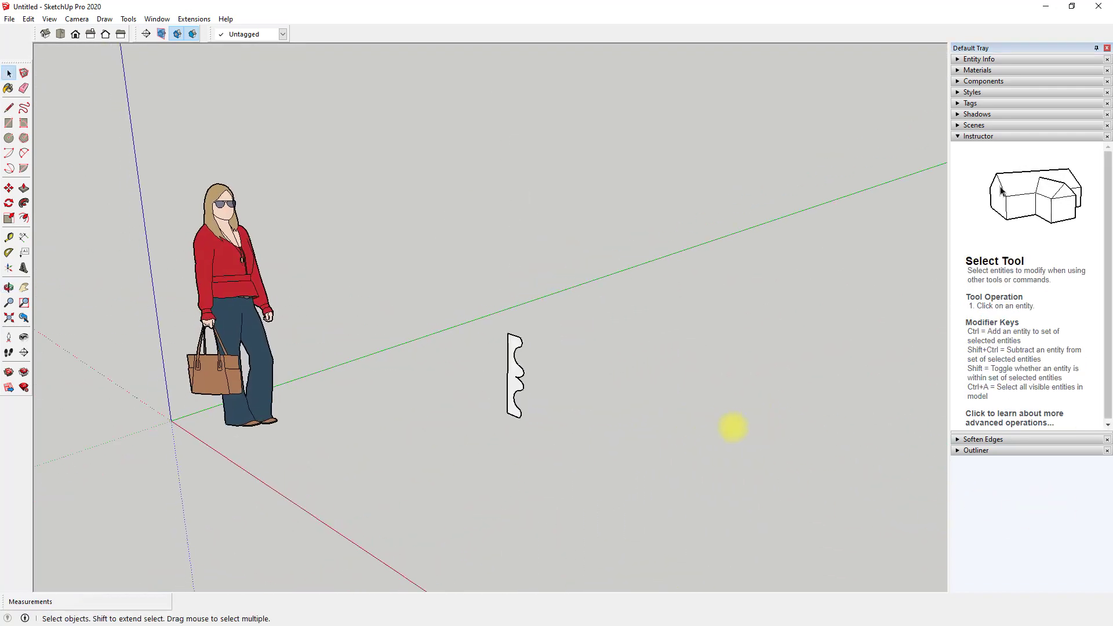
Draw a long thin floor strip from the profile base and a second strip at right angles
{"action": "left_click", "coordinate": [9, 123]}
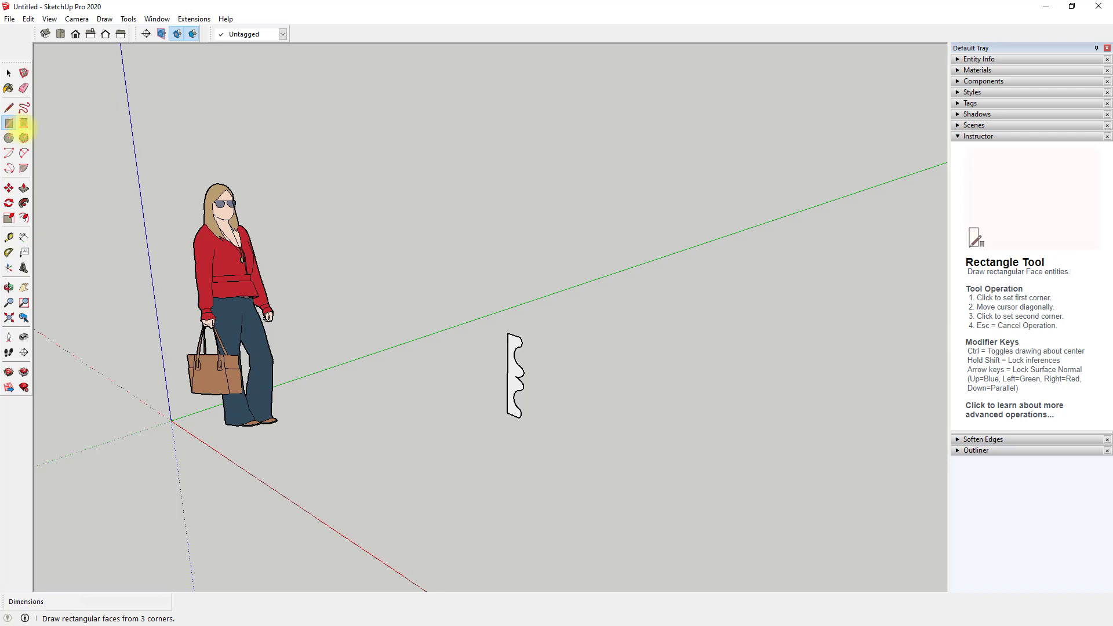
{"action": "mouse_move", "coordinate": [457, 281]}
{"action": "middle_mouse_down"}
{"action": "mouse_move", "coordinate": [373, 398]}
{"action": "mouse_move", "coordinate": [468, 405]}
{"action": "middle_mouse_up"}
{"action": "left_click", "coordinate": [470, 404]}
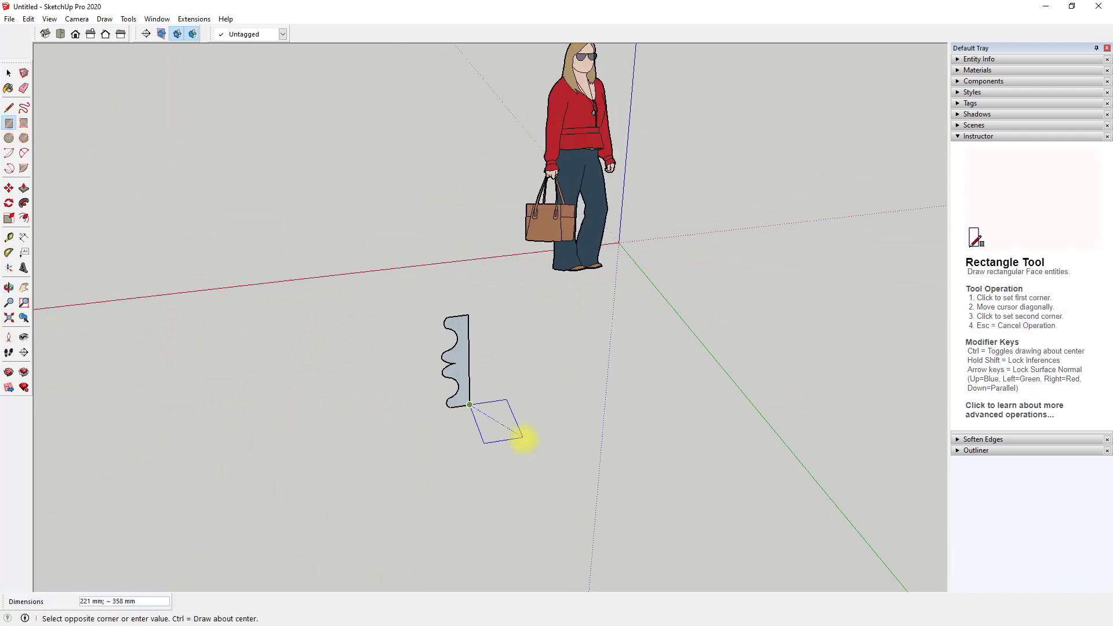
{"action": "mouse_move", "coordinate": [578, 464]}
{"action": "middle_mouse_down"}
{"action": "mouse_move", "coordinate": [597, 589]}
{"action": "mouse_move", "coordinate": [669, 525]}
{"action": "mouse_move", "coordinate": [729, 430]}
{"action": "middle_mouse_up"}
{"action": "left_click", "coordinate": [601, 579]}
{"action": "left_click", "coordinate": [727, 429]}
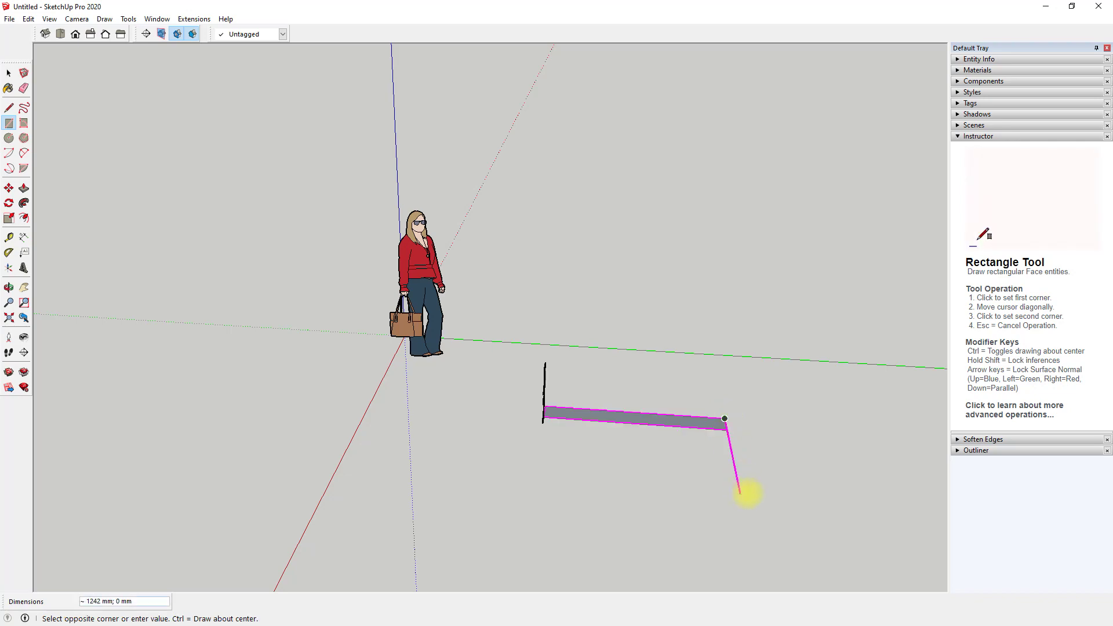
{"action": "middle_click_drag", "start_coordinate": [776, 520], "coordinate": [787, 390]}
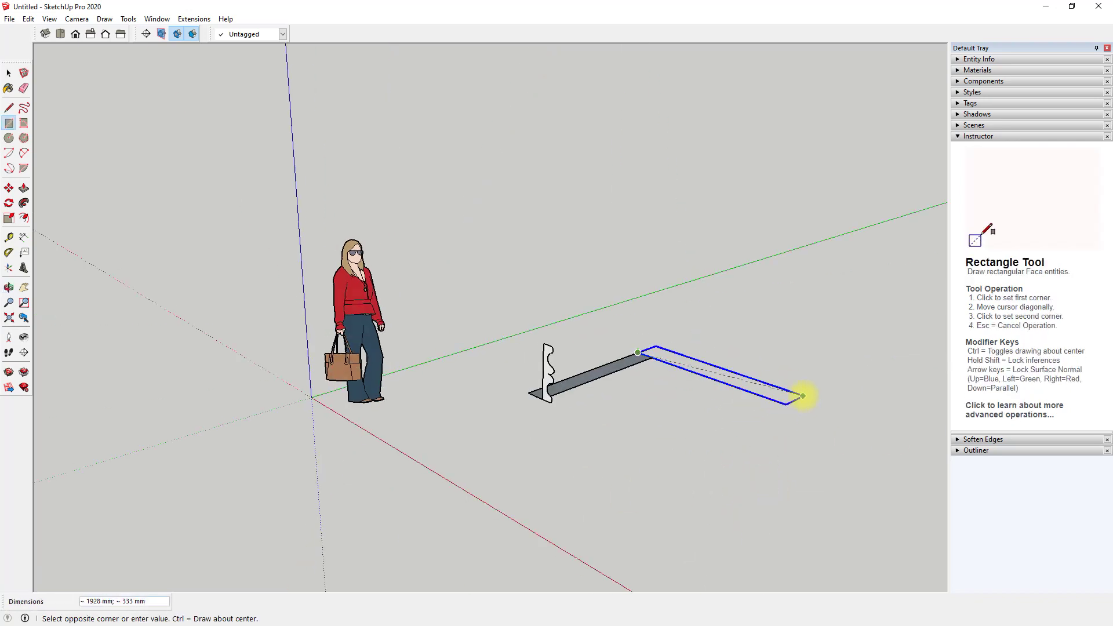
{"action": "left_click", "coordinate": [864, 412]}
{"action": "mouse_move", "coordinate": [864, 412]}
{"action": "middle_mouse_down"}
{"action": "mouse_move", "coordinate": [768, 410]}
{"action": "mouse_move", "coordinate": [283, 237]}
{"action": "middle_mouse_up"}
Raise both floor strips into tall walls about 1748 mm high
{"action": "left_click", "coordinate": [24, 188]}
{"action": "left_click", "coordinate": [596, 477]}
{"action": "left_click", "coordinate": [513, 495]}
{"action": "middle_click_drag", "start_coordinate": [514, 495], "coordinate": [778, 360]}
{"action": "left_click", "coordinate": [778, 360]}
{"action": "left_click", "coordinate": [704, 249]}
{"action": "middle_click_drag", "start_coordinate": [704, 249], "coordinate": [671, 472]}
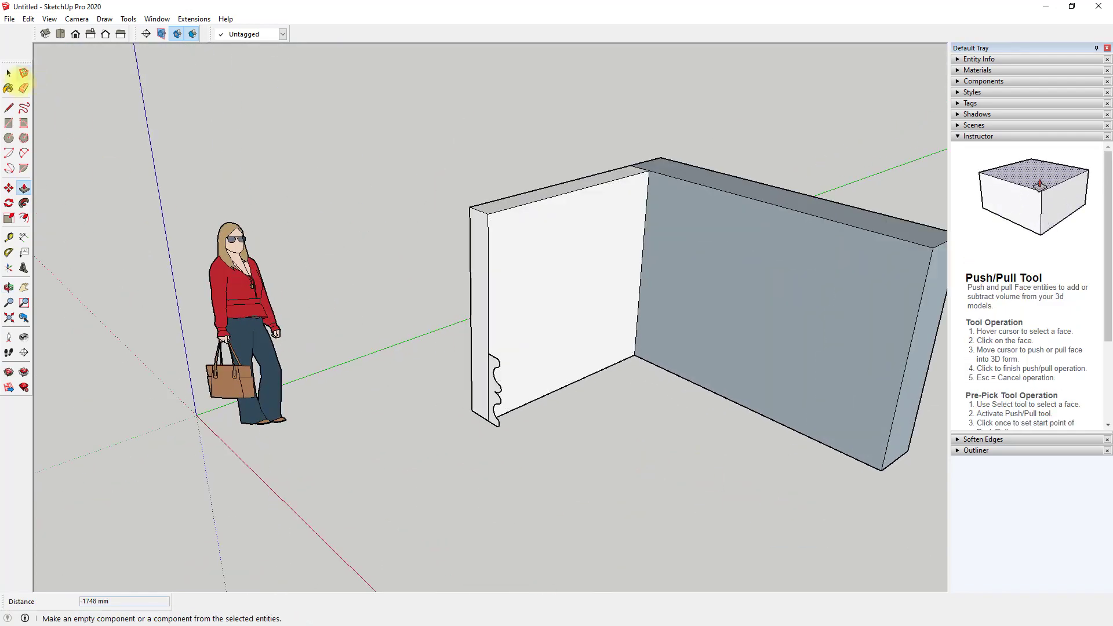
Select the bottom edges of both walls as the sweep path
{"action": "left_click", "coordinate": [9, 107]}
{"action": "middle_click_drag", "start_coordinate": [319, 398], "coordinate": [473, 410]}
{"action": "left_click", "coordinate": [467, 414]}
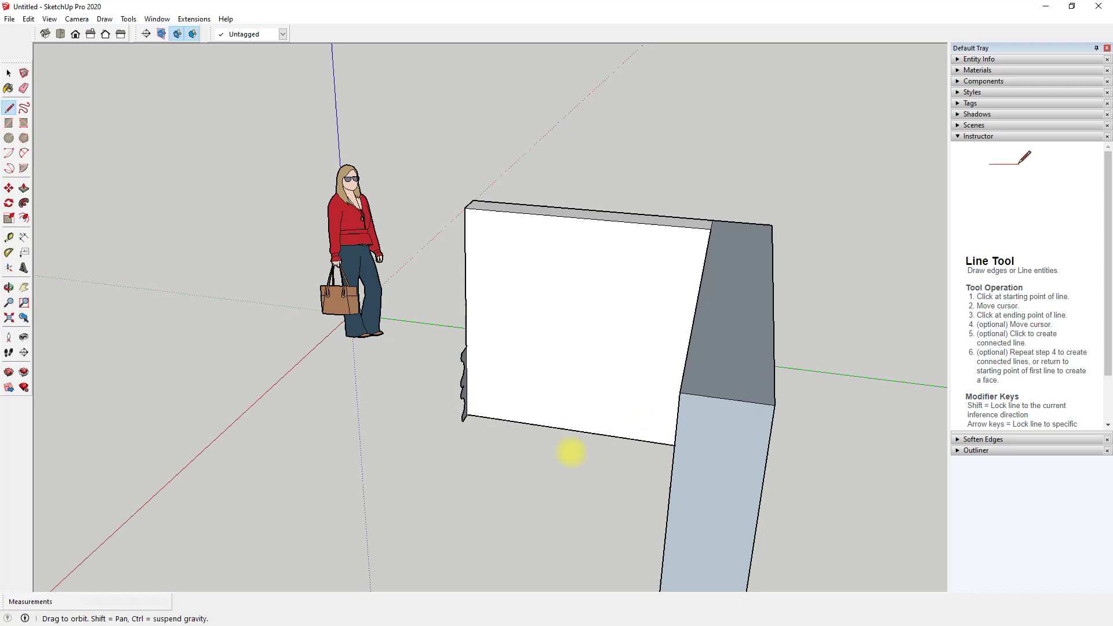
{"action": "middle_click_drag", "start_coordinate": [558, 446], "coordinate": [666, 378]}
{"action": "key", "text": "Escape"}
{"action": "key", "text": "space"}
{"action": "left_click", "coordinate": [667, 413]}
{"action": "left_click", "coordinate": [661, 422]}
{"action": "left_click", "coordinate": [642, 397]}
{"action": "left_click", "coordinate": [704, 447], "text": "ctrl"}
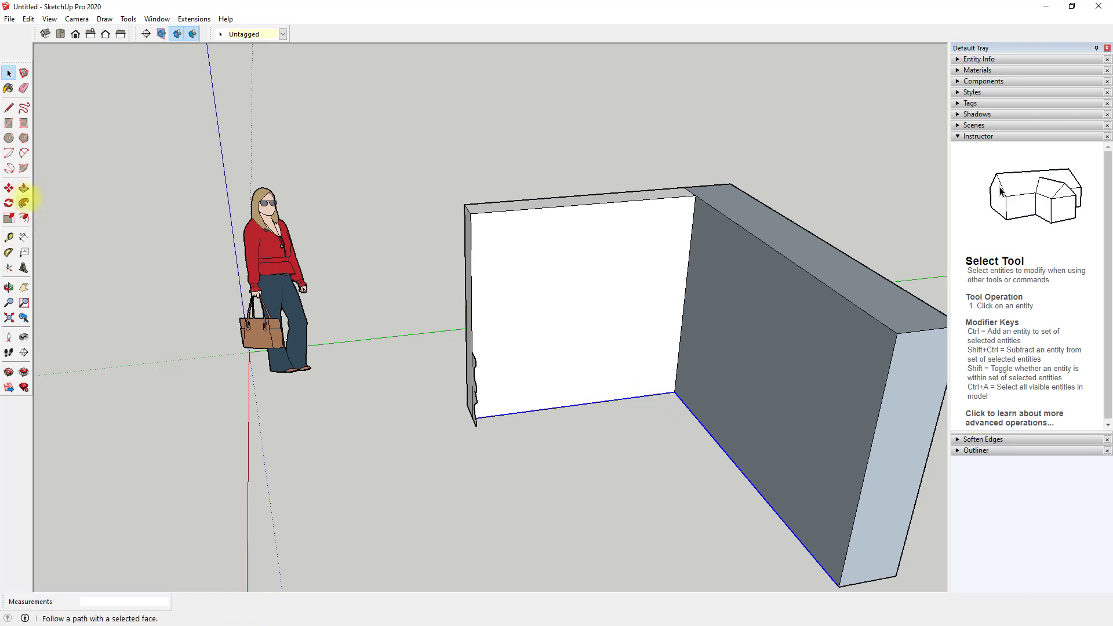
Sweep the moulding profile along the wall base with Follow Me
{"action": "left_click", "coordinate": [24, 203]}
{"action": "middle_click_drag", "start_coordinate": [529, 438], "coordinate": [577, 417]}
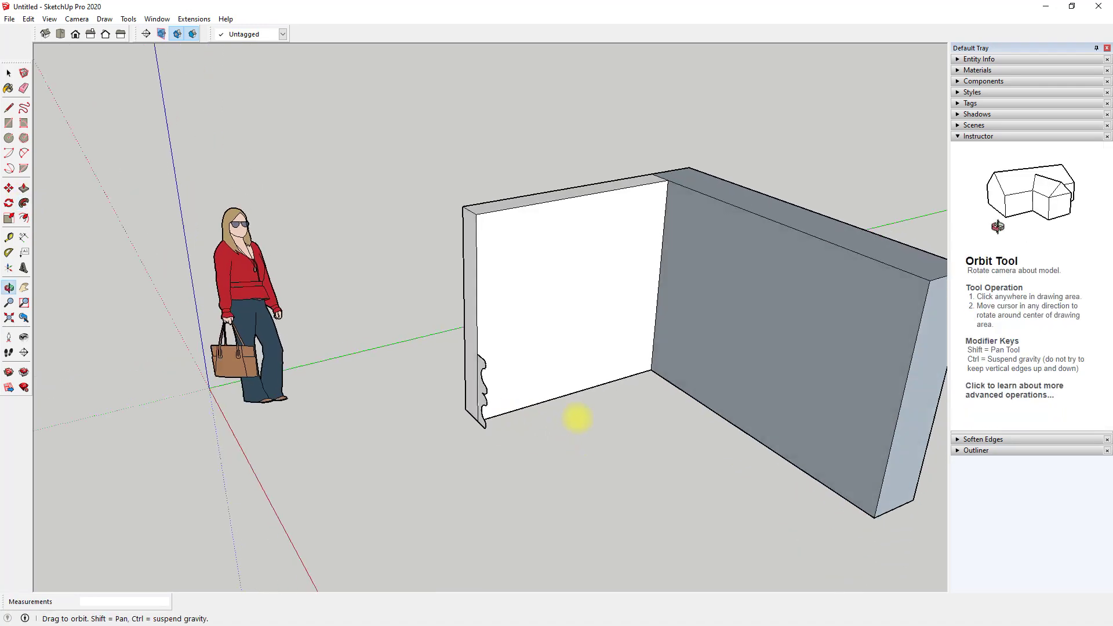
{"action": "scroll", "coordinate": [485, 390], "scroll_direction": "up", "scroll_amount": 5}
{"action": "scroll", "coordinate": [538, 394], "scroll_direction": "up", "scroll_amount": 2}
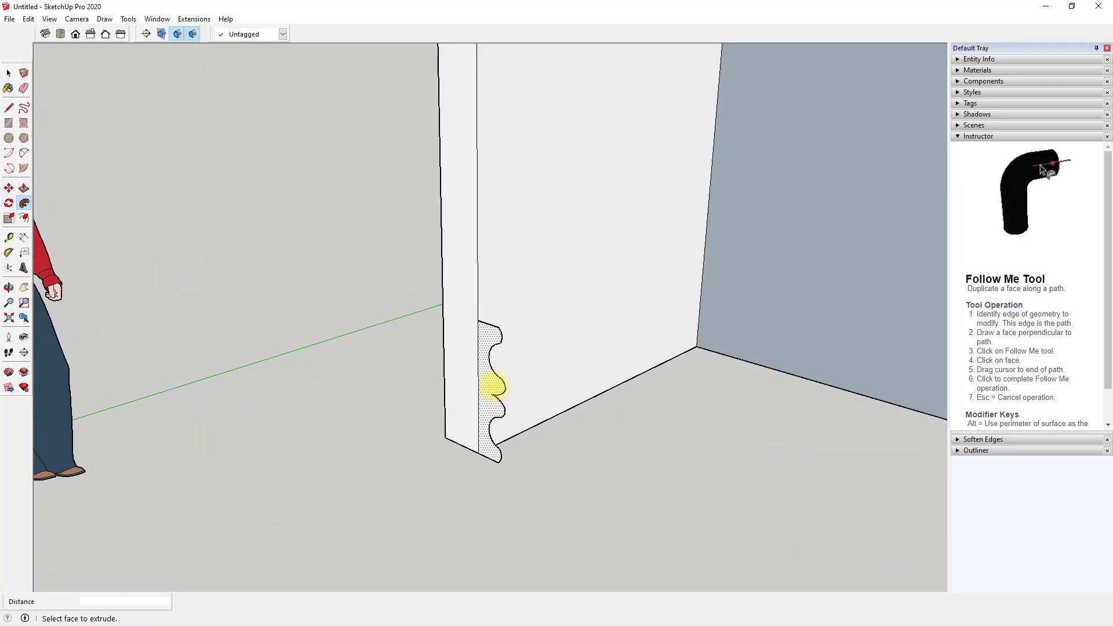
{"action": "left_click", "coordinate": [496, 386]}
{"action": "scroll", "coordinate": [509, 385], "scroll_direction": "down", "scroll_amount": 5}
Orbit around the walls to inspect the new moulding's ends and overall shape
{"action": "mouse_move", "coordinate": [510, 385]}
{"action": "middle_mouse_down"}
{"action": "mouse_move", "coordinate": [490, 330]}
{"action": "mouse_move", "coordinate": [331, 377]}
{"action": "mouse_move", "coordinate": [781, 355]}
{"action": "mouse_move", "coordinate": [535, 385]}
{"action": "mouse_move", "coordinate": [376, 383]}
{"action": "mouse_move", "coordinate": [278, 405]}
{"action": "mouse_move", "coordinate": [601, 418]}
{"action": "mouse_move", "coordinate": [628, 376]}
{"action": "middle_mouse_up"}
{"action": "scroll", "coordinate": [527, 384], "scroll_direction": "up", "scroll_amount": 4}
{"action": "scroll", "coordinate": [510, 377], "scroll_direction": "down", "scroll_amount": 4}
{"action": "mouse_move", "coordinate": [703, 390]}
{"action": "middle_mouse_down"}
{"action": "mouse_move", "coordinate": [542, 410]}
{"action": "mouse_move", "coordinate": [427, 388]}
{"action": "mouse_move", "coordinate": [683, 421]}
{"action": "mouse_move", "coordinate": [614, 392]}
{"action": "middle_mouse_up"}
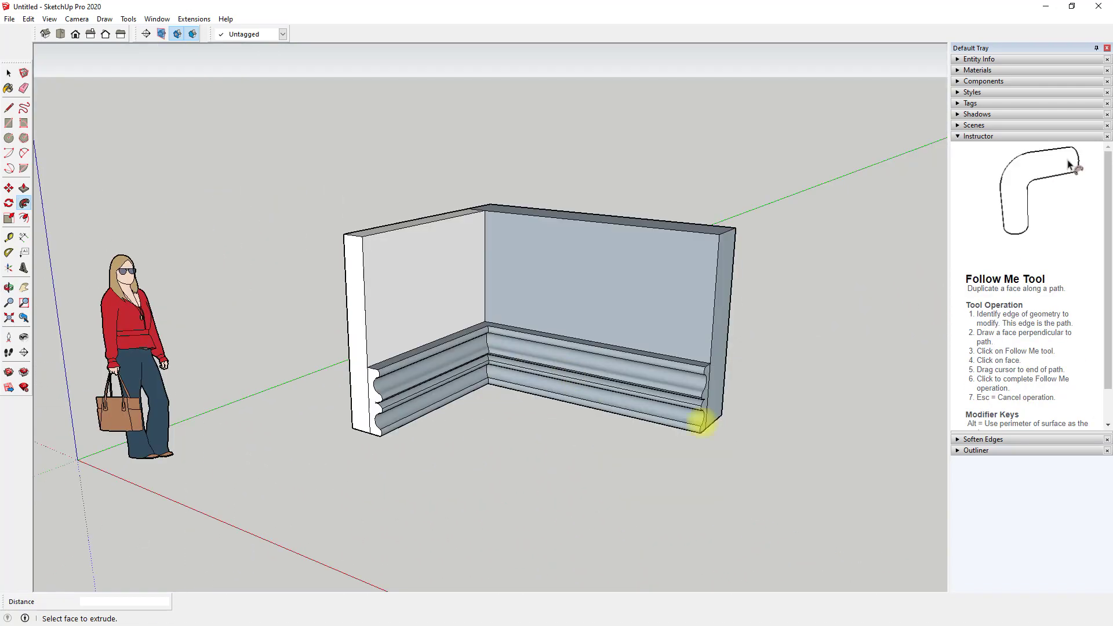
{"action": "mouse_move", "coordinate": [651, 457]}
{"action": "middle_mouse_down"}
{"action": "mouse_move", "coordinate": [632, 468]}
{"action": "mouse_move", "coordinate": [674, 482]}
{"action": "mouse_move", "coordinate": [568, 460]}
{"action": "mouse_move", "coordinate": [418, 452]}
{"action": "mouse_move", "coordinate": [750, 469]}
{"action": "middle_mouse_up"}
{"action": "scroll", "coordinate": [658, 453], "scroll_direction": "down", "scroll_amount": 2}
{"action": "mouse_move", "coordinate": [658, 452]}
{"action": "middle_mouse_down"}
{"action": "mouse_move", "coordinate": [793, 474]}
{"action": "mouse_move", "coordinate": [667, 406]}
{"action": "middle_mouse_up"}
{"action": "left_click", "coordinate": [24, 203]}
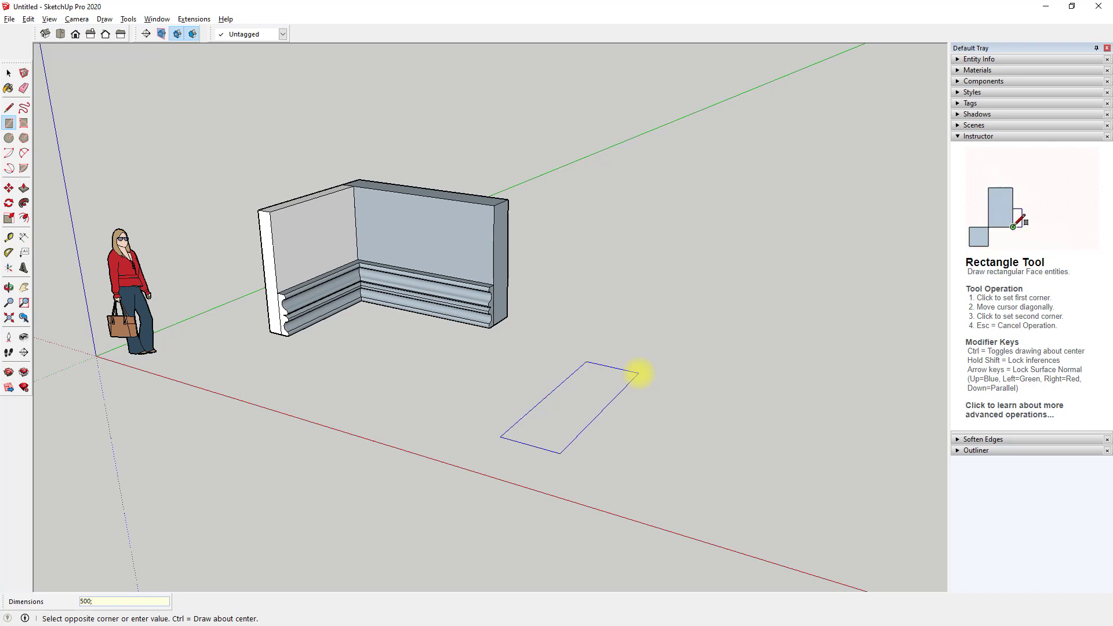
Finish a ground rectangle and push it up into a tall block
{"action": "left_click", "coordinate": [638, 374]}
{"action": "key", "text": "space"}
{"action": "left_click", "coordinate": [24, 188]}
{"action": "left_click", "coordinate": [562, 415]}
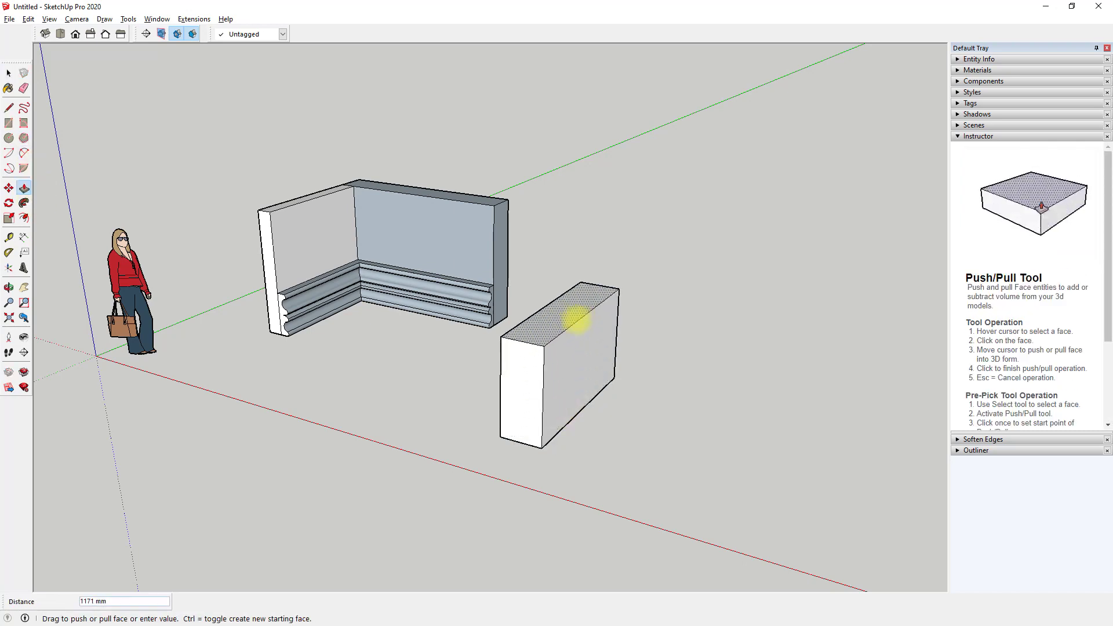
{"action": "left_click", "coordinate": [574, 157]}
Select the whole tall block and make it a component
{"action": "left_click", "coordinate": [8, 72]}
{"action": "triple_click", "coordinate": [557, 261]}
{"action": "mouse_move", "coordinate": [642, 224]}
{"action": "middle_mouse_down"}
{"action": "mouse_move", "coordinate": [666, 311]}
{"action": "mouse_move", "coordinate": [633, 268]}
{"action": "middle_mouse_up"}
{"action": "right_click", "coordinate": [617, 241]}
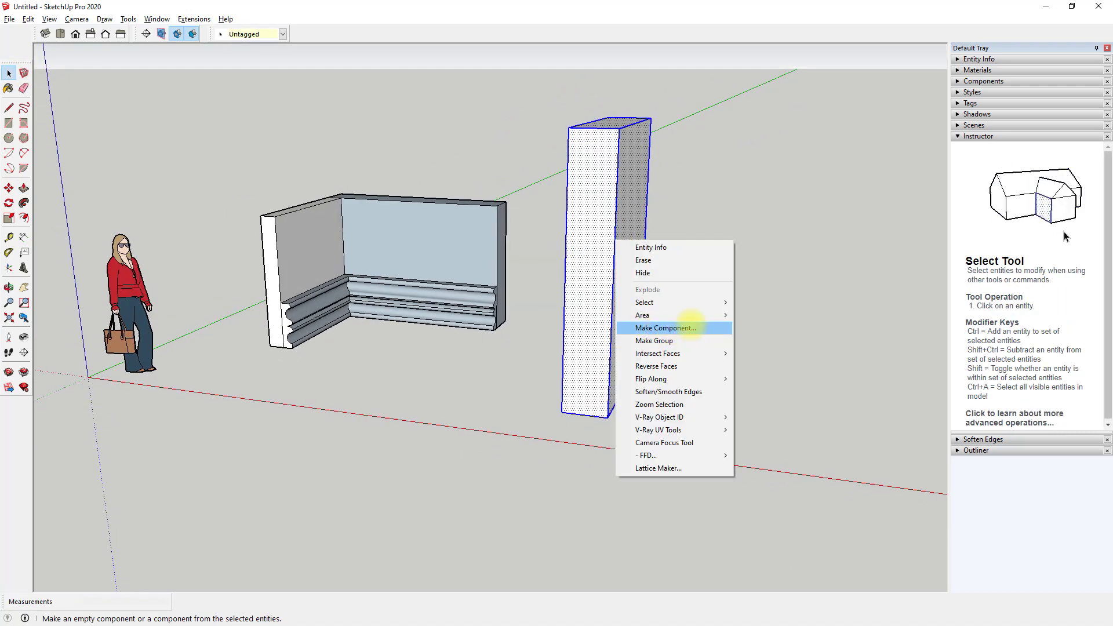
{"action": "left_click", "coordinate": [692, 328]}
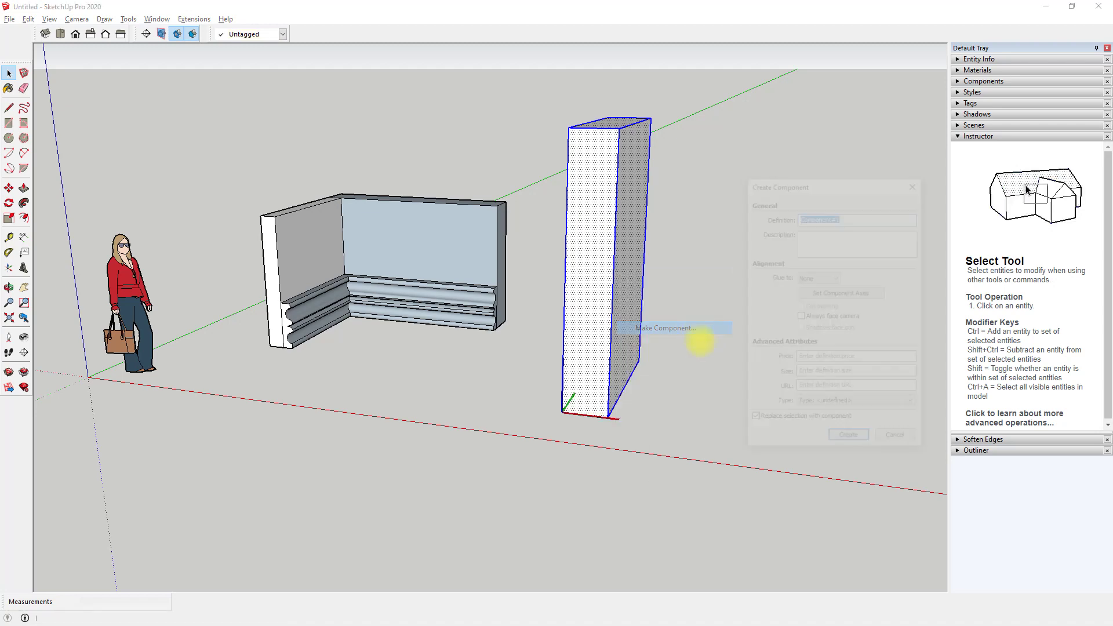
{"action": "key", "text": "Return"}
{"action": "middle_click_drag", "start_coordinate": [754, 410], "coordinate": [701, 393]}
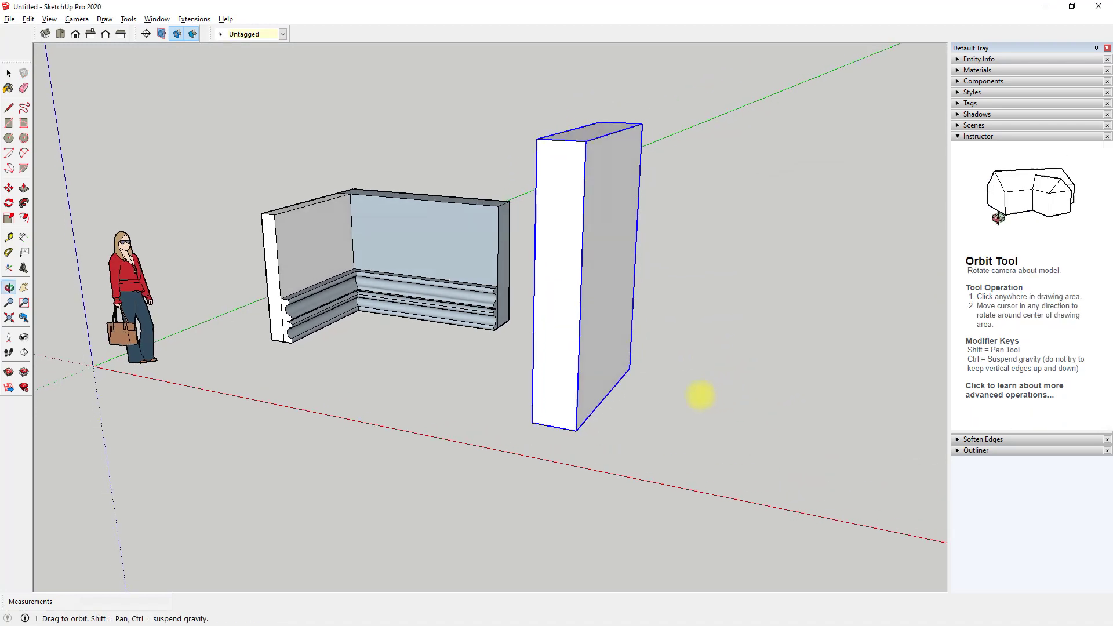
Copy the component 2000 mm to the right and start an arc between the two block tops
{"action": "key", "text": "m"}
{"action": "left_click", "coordinate": [532, 421]}
{"action": "key", "text": "ctrl"}
{"action": "type", "text": "2000"}
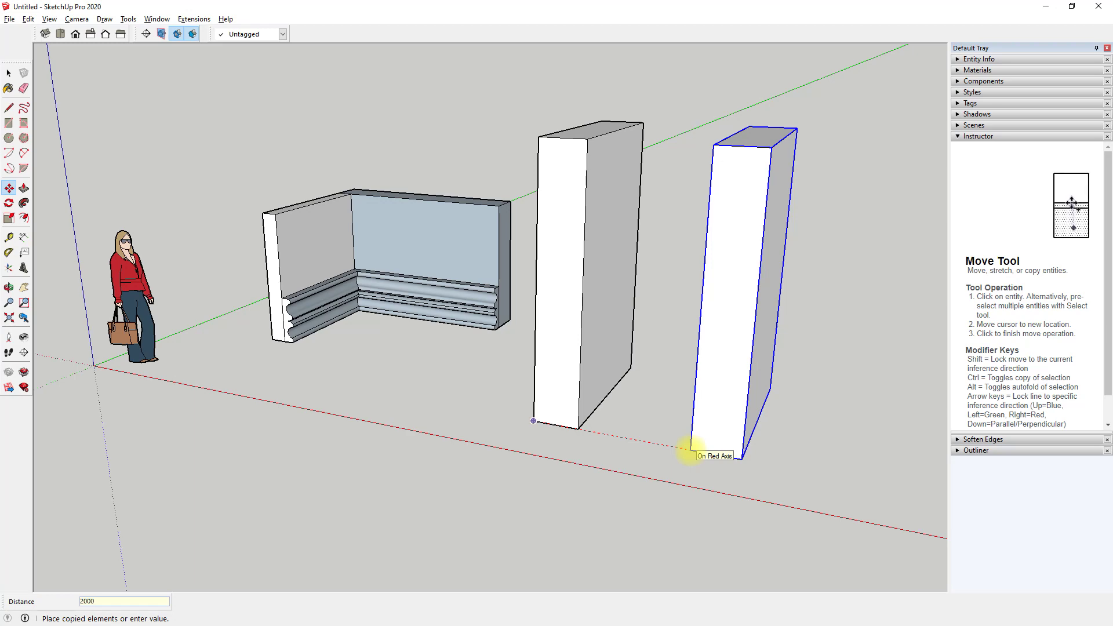
{"action": "key", "text": "Return"}
{"action": "key", "text": "a"}
{"action": "left_click", "coordinate": [538, 137]}
{"action": "left_click", "coordinate": [810, 149]}
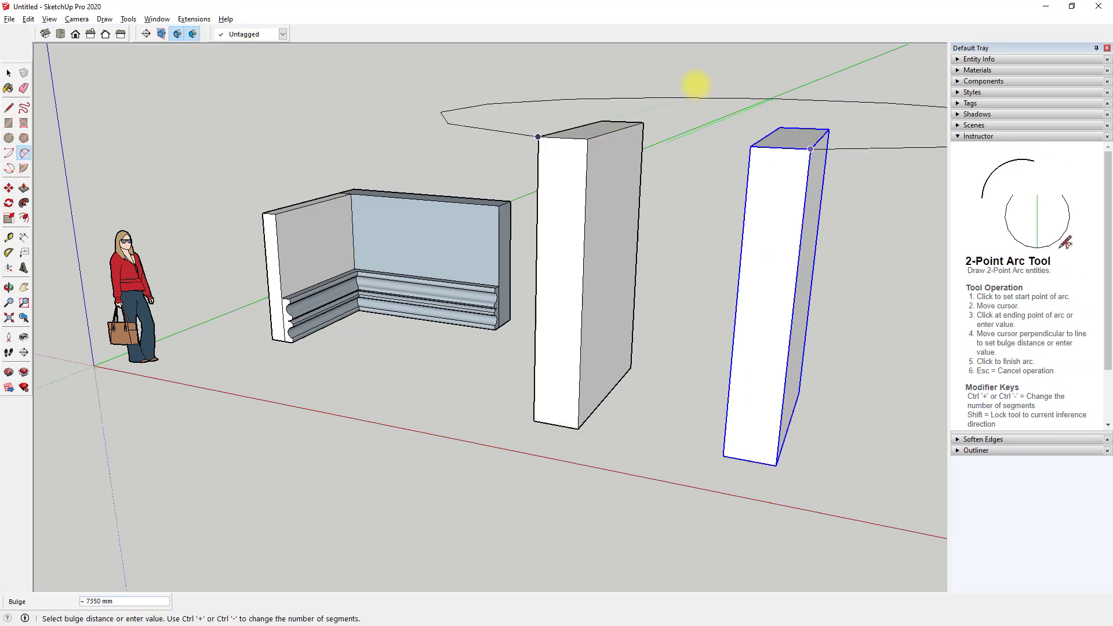
Set the arc's bulge and draw a rectangle profile across the second block's top
{"action": "mouse_move", "coordinate": [672, 46]}
{"action": "middle_mouse_down"}
{"action": "mouse_move", "coordinate": [624, 77]}
{"action": "mouse_move", "coordinate": [580, 145]}
{"action": "middle_mouse_up"}
{"action": "left_click", "coordinate": [624, 74]}
{"action": "left_click", "coordinate": [9, 123]}
{"action": "left_click", "coordinate": [607, 314]}
{"action": "left_click", "coordinate": [708, 223]}
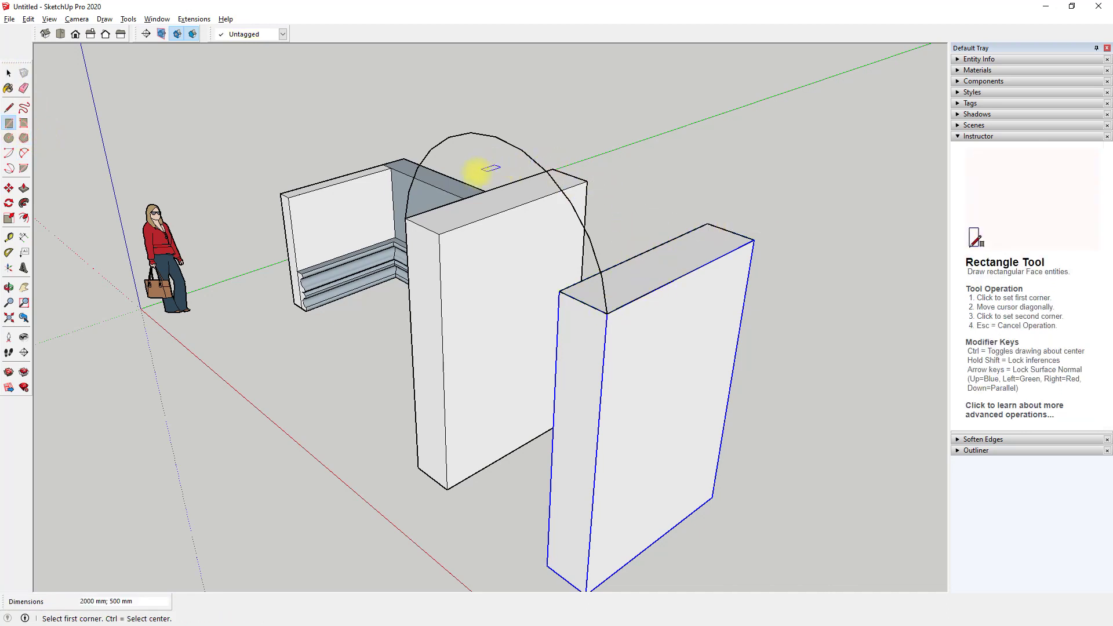
Sweep the block-top rectangle along the arc with Follow Me to form the arch
{"action": "left_click", "coordinate": [24, 203]}
{"action": "left_click", "coordinate": [8, 73]}
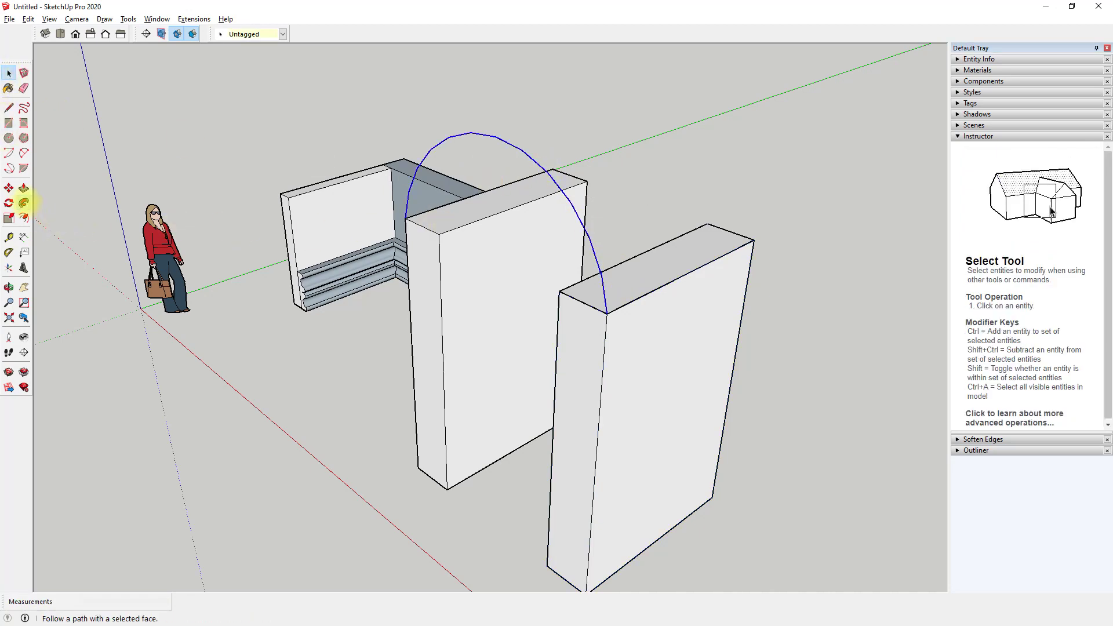
{"action": "left_click", "coordinate": [24, 203]}
{"action": "left_click", "coordinate": [648, 294]}
{"action": "mouse_move", "coordinate": [641, 293]}
{"action": "middle_mouse_down"}
{"action": "mouse_move", "coordinate": [572, 231]}
{"action": "mouse_move", "coordinate": [442, 278]}
{"action": "middle_mouse_up"}
{"action": "mouse_move", "coordinate": [523, 285]}
{"action": "middle_mouse_down"}
{"action": "mouse_move", "coordinate": [646, 273]}
{"action": "mouse_move", "coordinate": [719, 244]}
{"action": "mouse_move", "coordinate": [773, 179]}
{"action": "mouse_move", "coordinate": [561, 268]}
{"action": "mouse_move", "coordinate": [636, 244]}
{"action": "middle_mouse_up"}
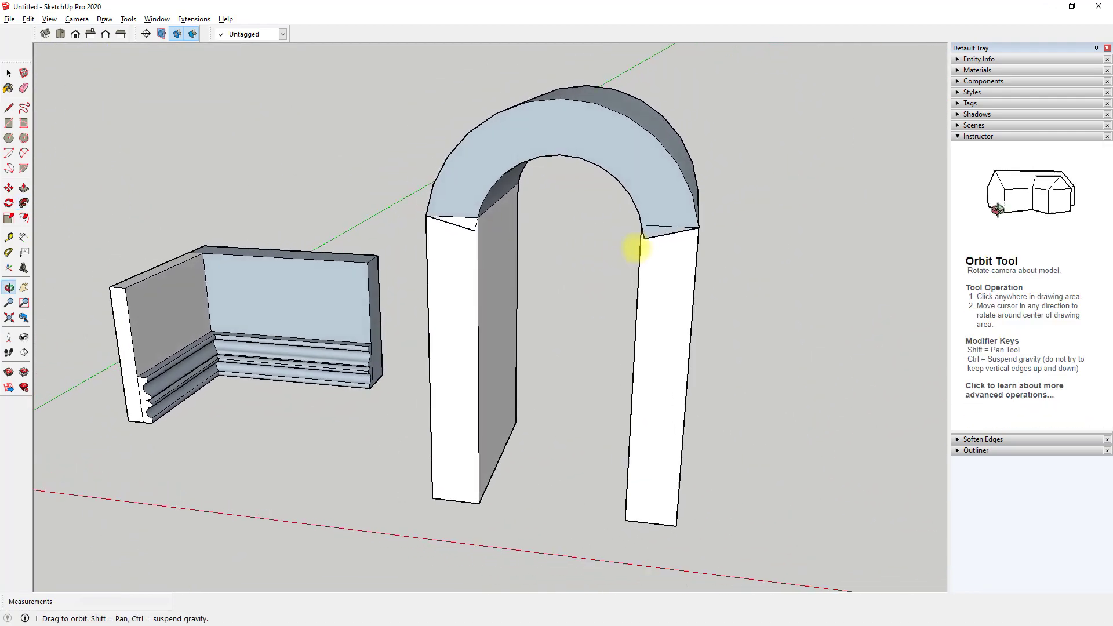
Select the arch's front face and zoom in on its joint with the block
{"action": "scroll", "coordinate": [547, 285], "scroll_direction": "up", "scroll_amount": 3}
{"action": "key", "text": "space"}
{"action": "scroll", "coordinate": [609, 286], "scroll_direction": "up", "scroll_amount": 3}
{"action": "left_click", "coordinate": [631, 261]}
{"action": "scroll", "coordinate": [631, 262], "scroll_direction": "up", "scroll_amount": 1}
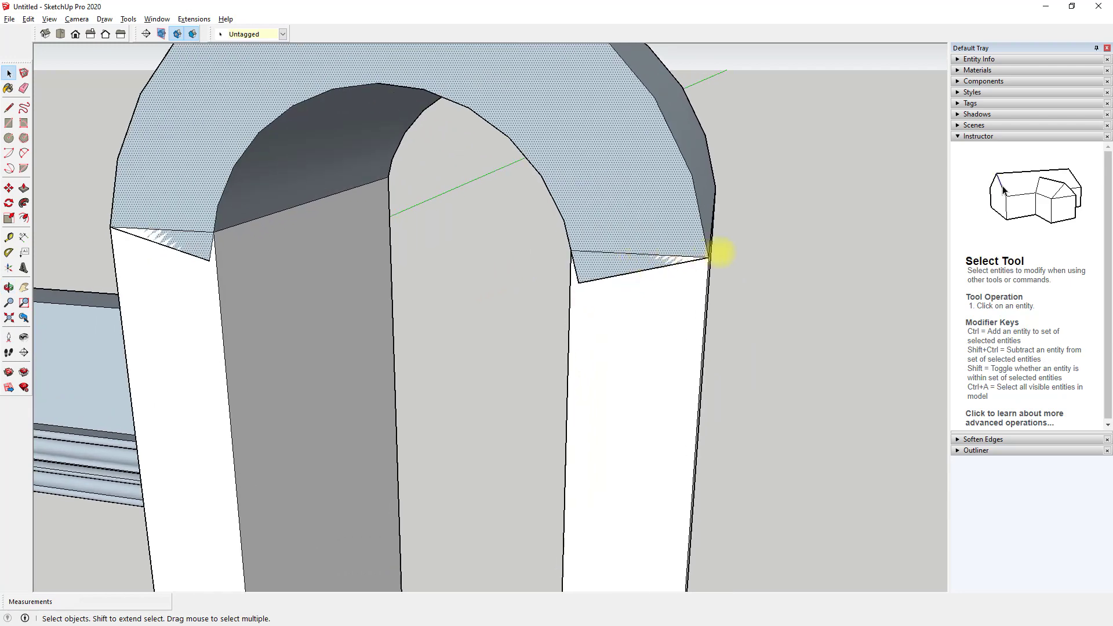
{"action": "scroll", "coordinate": [718, 251], "scroll_direction": "up", "scroll_amount": 1}
{"action": "scroll", "coordinate": [657, 289], "scroll_direction": "up", "scroll_amount": 1}
{"action": "mouse_move", "coordinate": [664, 288]}
{"action": "middle_mouse_down"}
{"action": "mouse_move", "coordinate": [792, 261]}
{"action": "mouse_move", "coordinate": [685, 289]}
{"action": "middle_mouse_up"}
Try starting a line at the arch corner and pushing the gap face at the arch base
{"action": "key", "text": "l"}
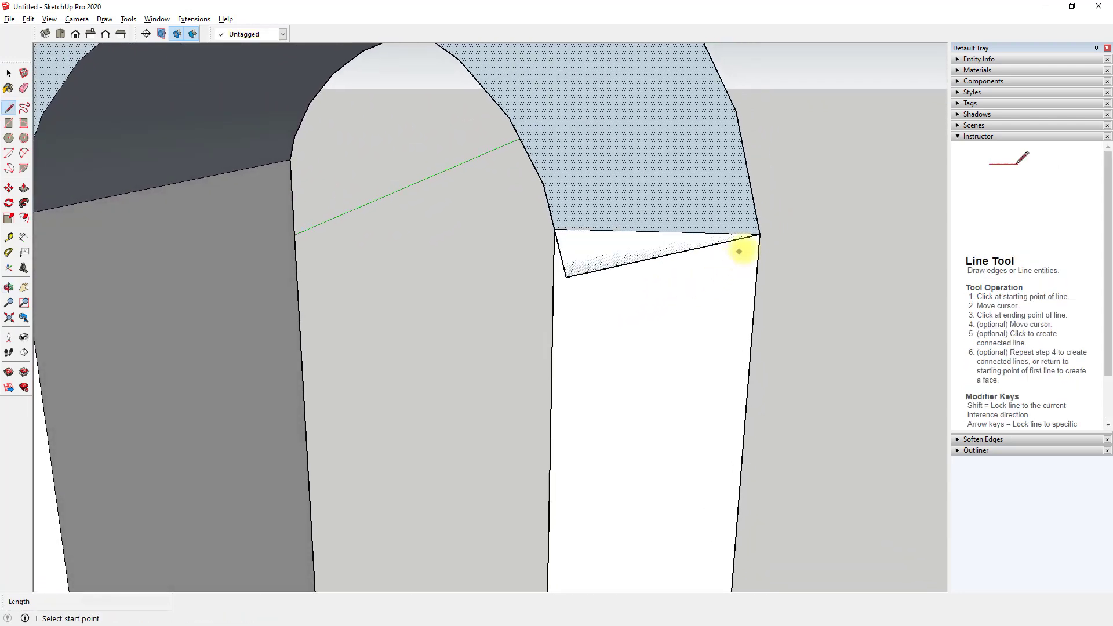
{"action": "left_click", "coordinate": [760, 235]}
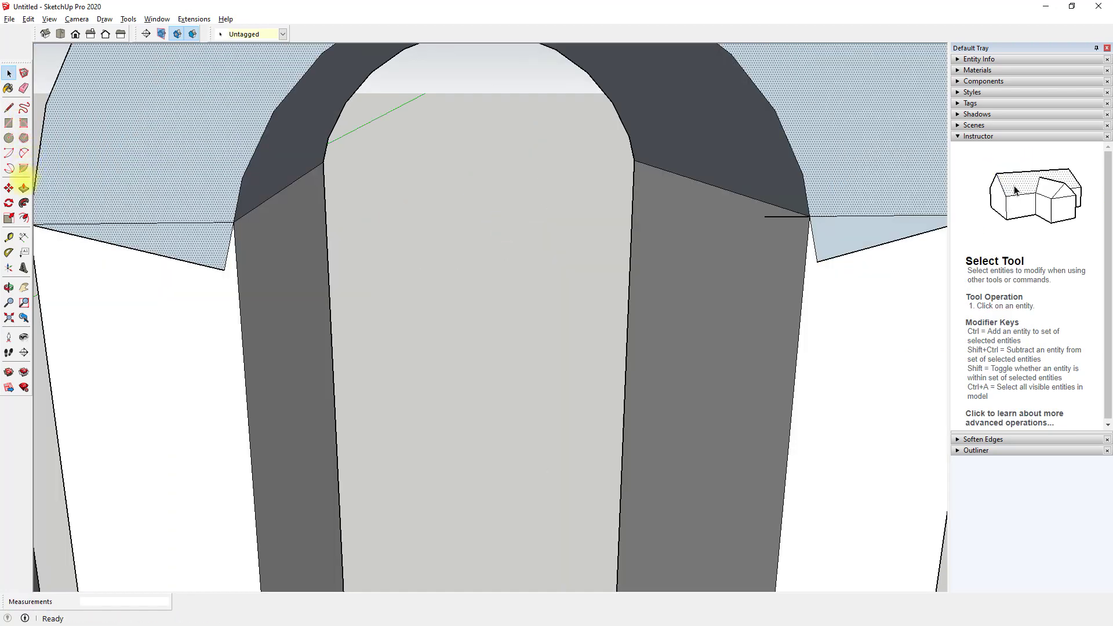
{"action": "left_click", "coordinate": [23, 188]}
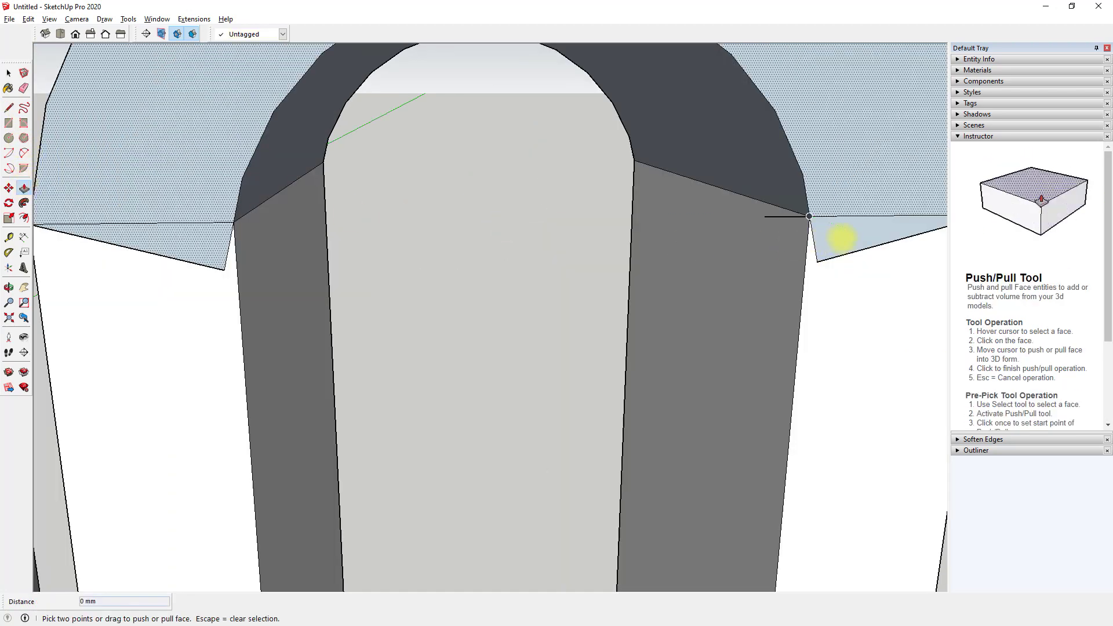
{"action": "left_click", "coordinate": [829, 232]}
{"action": "mouse_move", "coordinate": [634, 169]}
{"action": "middle_mouse_down"}
{"action": "mouse_move", "coordinate": [784, 199]}
{"action": "mouse_move", "coordinate": [104, 199]}
{"action": "mouse_move", "coordinate": [406, 221]}
{"action": "mouse_move", "coordinate": [576, 186]}
{"action": "mouse_move", "coordinate": [12, 226]}
{"action": "mouse_move", "coordinate": [355, 234]}
{"action": "mouse_move", "coordinate": [465, 261]}
{"action": "middle_mouse_up"}
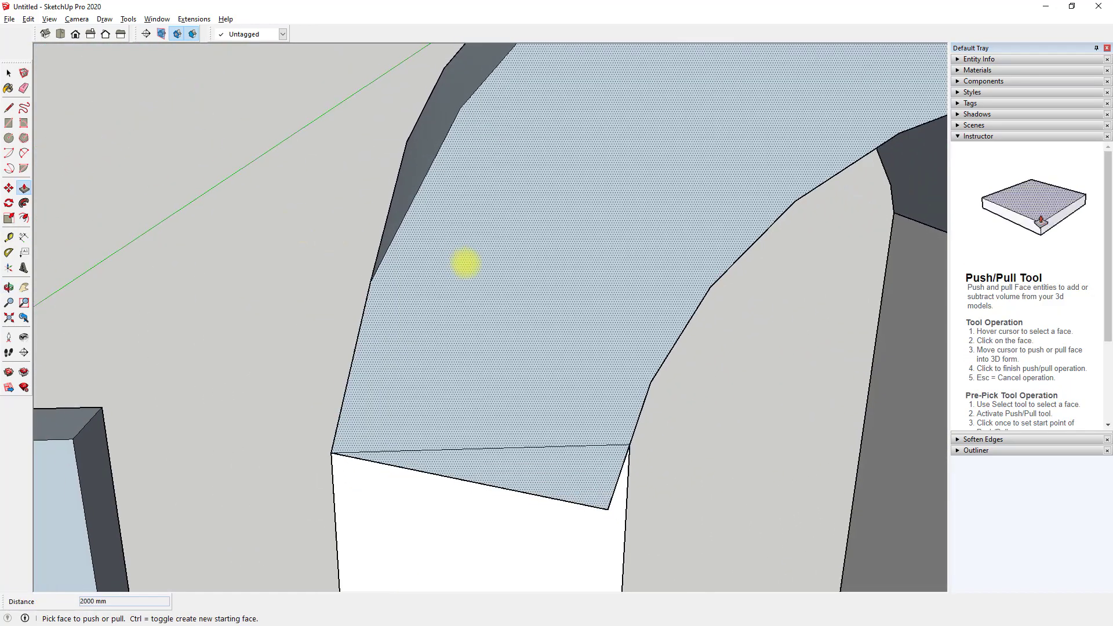
{"action": "mouse_move", "coordinate": [568, 305]}
{"action": "middle_mouse_down"}
{"action": "mouse_move", "coordinate": [487, 253]}
{"action": "mouse_move", "coordinate": [398, 278]}
{"action": "middle_mouse_up"}
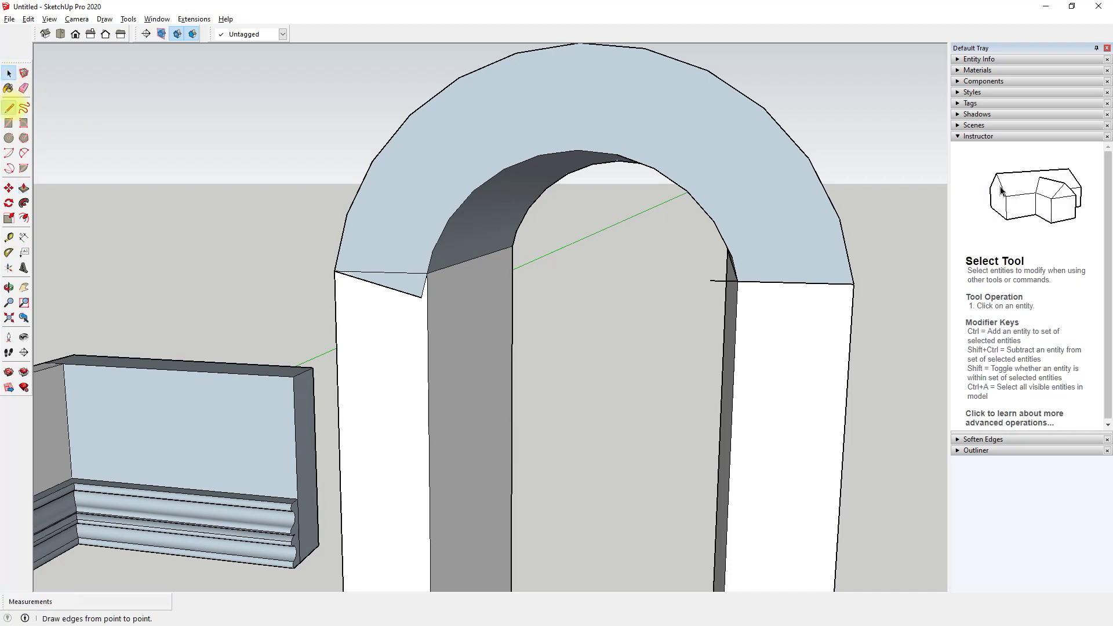
Draw a new edge across the arch's corner to close the seam with the block
{"action": "left_click", "coordinate": [8, 107]}
{"action": "scroll", "coordinate": [353, 270], "scroll_direction": "up", "scroll_amount": 2}
{"action": "scroll", "coordinate": [313, 268], "scroll_direction": "up", "scroll_amount": 2}
{"action": "left_click", "coordinate": [322, 269]}
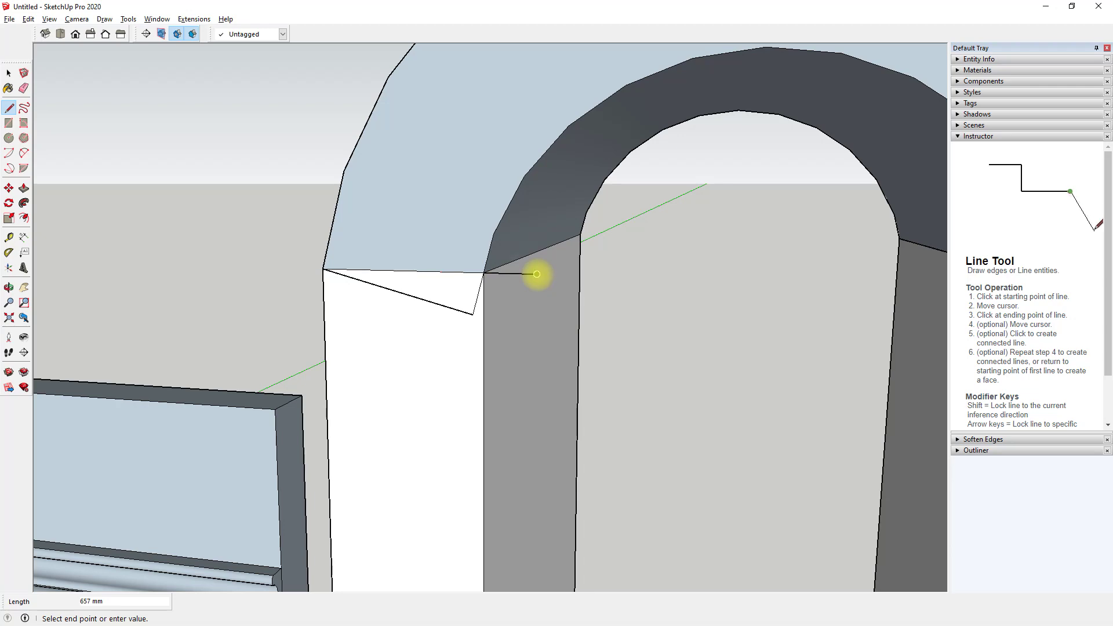
{"action": "left_click", "coordinate": [537, 274]}
Erase stray edges on the arch, checking from low front and oblique views
{"action": "key", "text": "p"}
{"action": "mouse_move", "coordinate": [578, 251]}
{"action": "middle_mouse_down"}
{"action": "mouse_move", "coordinate": [242, 280]}
{"action": "mouse_move", "coordinate": [308, 301]}
{"action": "mouse_move", "coordinate": [656, 333]}
{"action": "mouse_move", "coordinate": [119, 229]}
{"action": "middle_mouse_up"}
{"action": "scroll", "coordinate": [655, 334], "scroll_direction": "down", "scroll_amount": 5}
{"action": "key", "text": "e"}
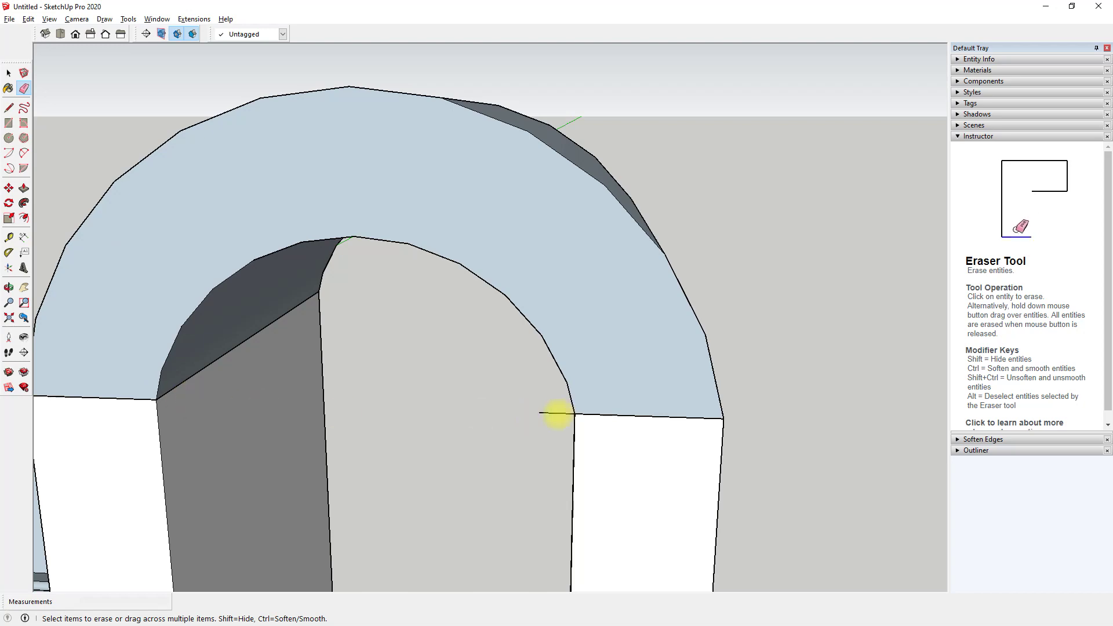
{"action": "scroll", "coordinate": [558, 413], "scroll_direction": "down", "scroll_amount": 3}
{"action": "mouse_move", "coordinate": [537, 423]}
{"action": "middle_mouse_down"}
{"action": "mouse_move", "coordinate": [629, 402]}
{"action": "mouse_move", "coordinate": [642, 315]}
{"action": "mouse_move", "coordinate": [404, 323]}
{"action": "mouse_move", "coordinate": [393, 360]}
{"action": "mouse_move", "coordinate": [597, 348]}
{"action": "mouse_move", "coordinate": [506, 318]}
{"action": "middle_mouse_up"}
{"action": "scroll", "coordinate": [430, 347], "scroll_direction": "down", "scroll_amount": 2}
{"action": "mouse_move", "coordinate": [430, 348]}
{"action": "middle_mouse_down"}
{"action": "mouse_move", "coordinate": [447, 373]}
{"action": "mouse_move", "coordinate": [711, 416]}
{"action": "mouse_move", "coordinate": [597, 435]}
{"action": "mouse_move", "coordinate": [470, 423]}
{"action": "mouse_move", "coordinate": [747, 439]}
{"action": "mouse_move", "coordinate": [743, 377]}
{"action": "mouse_move", "coordinate": [726, 360]}
{"action": "mouse_move", "coordinate": [662, 379]}
{"action": "middle_mouse_up"}
{"action": "key", "text": "space"}
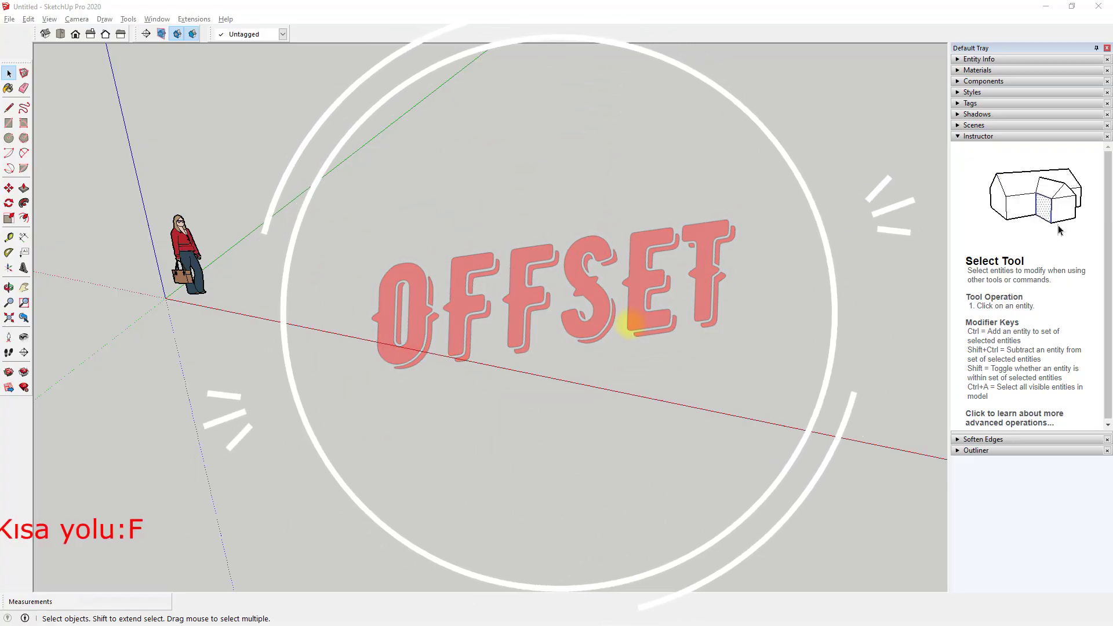
{"action": "middle_click_drag", "start_coordinate": [629, 325], "coordinate": [562, 293]}
{"action": "key", "text": "space"}
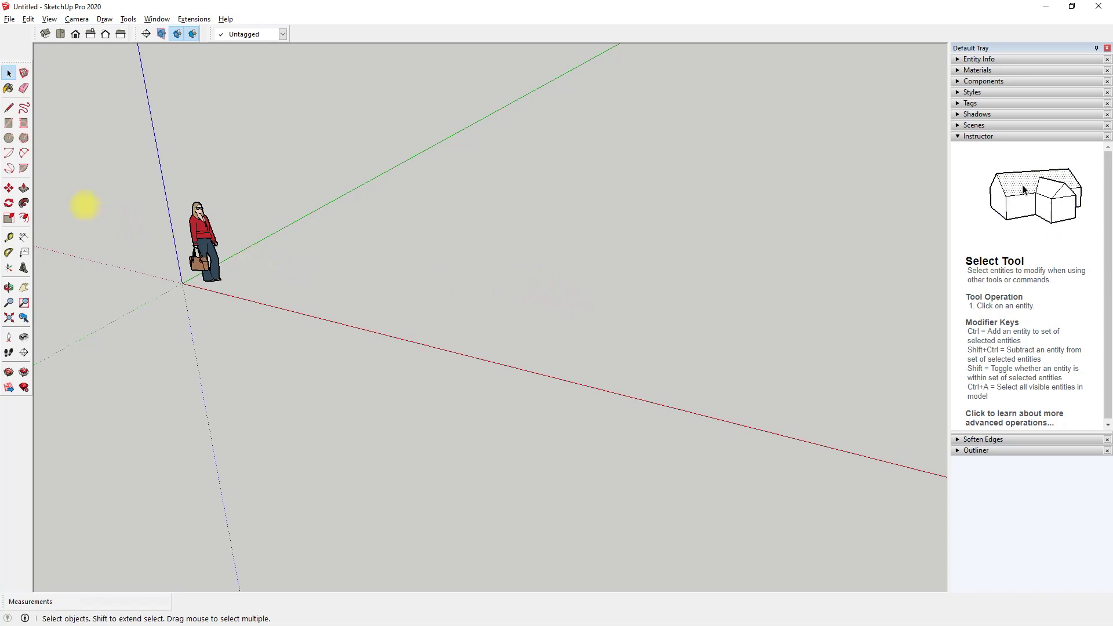
{"action": "left_click", "coordinate": [9, 123]}
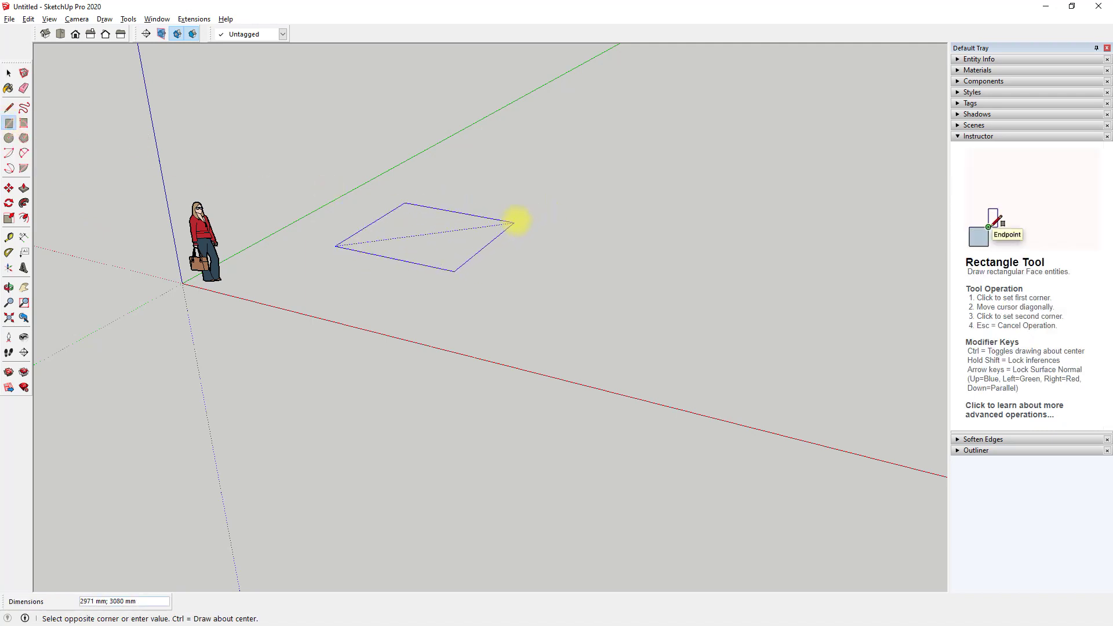
Finish the square rectangle face and offset its outline inward
{"action": "left_click", "coordinate": [511, 222]}
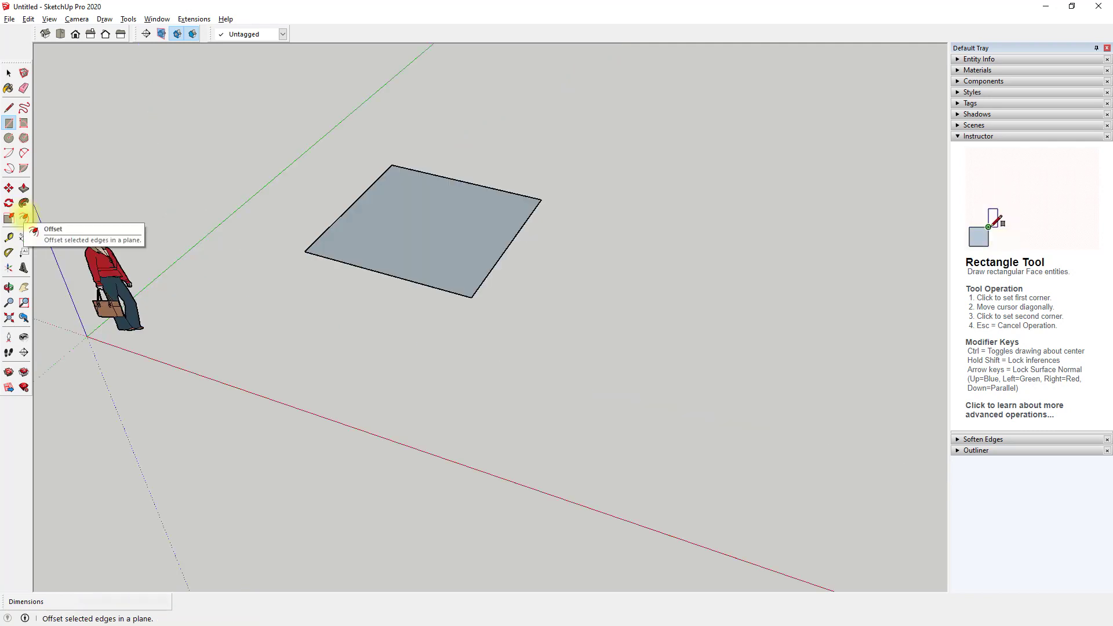
{"action": "left_click", "coordinate": [24, 218]}
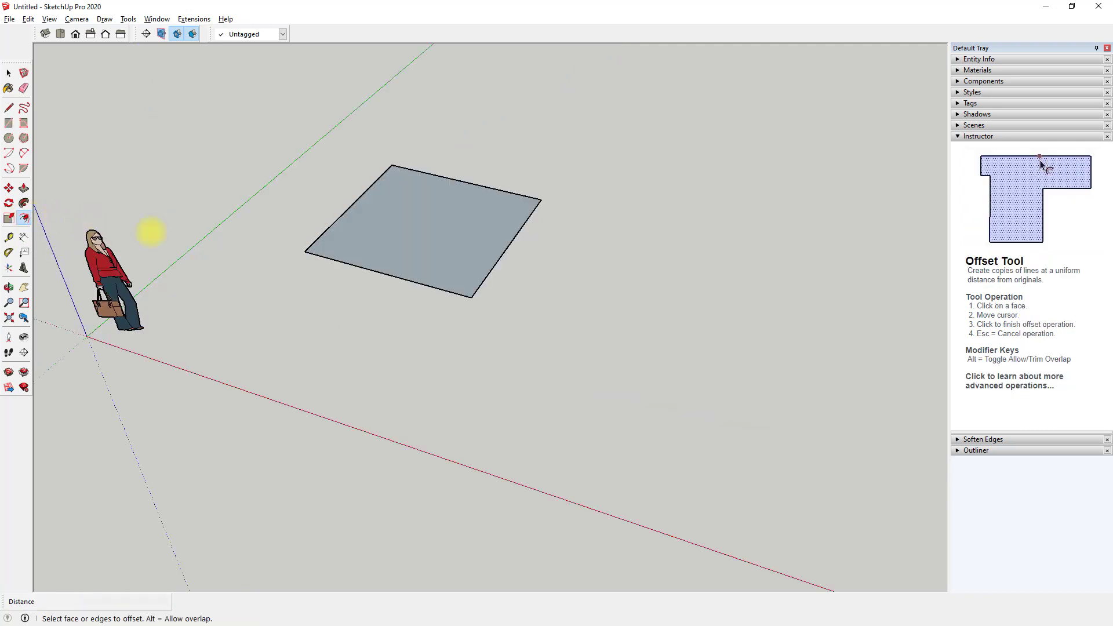
{"action": "left_click", "coordinate": [322, 256]}
{"action": "left_click", "coordinate": [322, 256]}
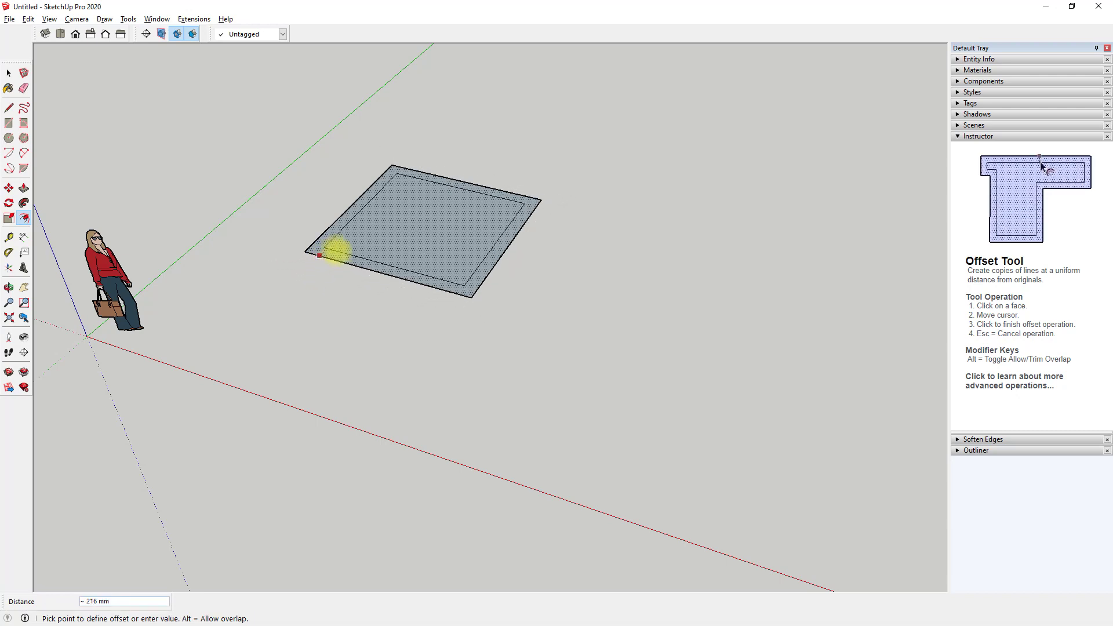
{"action": "mouse_move", "coordinate": [336, 251]}
{"action": "middle_mouse_down"}
{"action": "mouse_move", "coordinate": [390, 226]}
{"action": "mouse_move", "coordinate": [269, 291]}
{"action": "mouse_move", "coordinate": [462, 277]}
{"action": "middle_mouse_up"}
{"action": "left_click", "coordinate": [428, 268]}
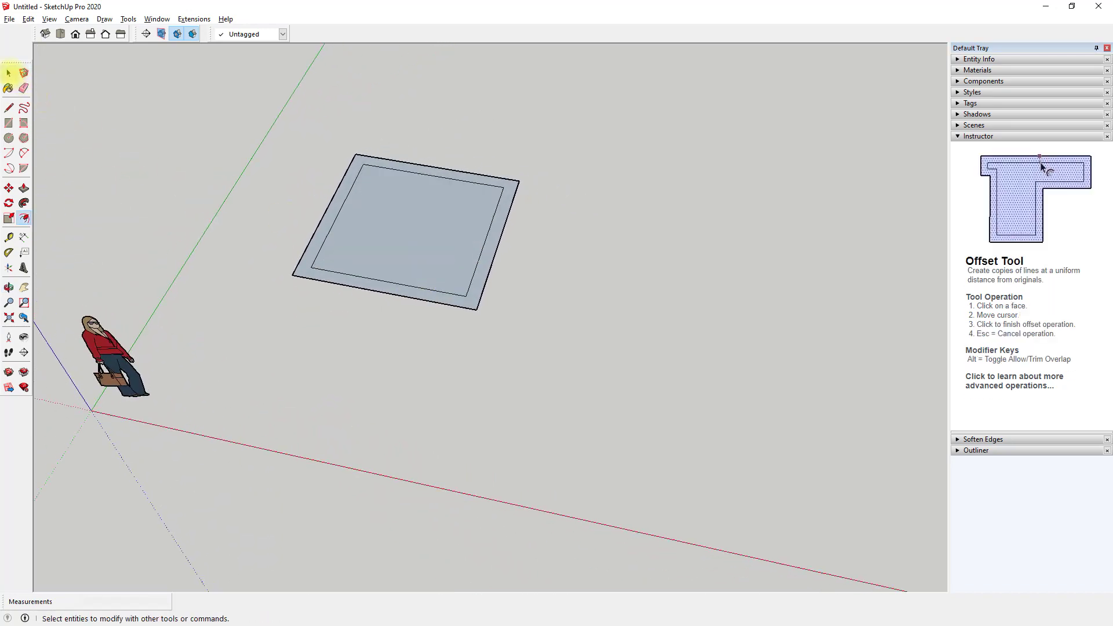
Delete the inner face and pull the remaining ring up into a hollow box
{"action": "left_click", "coordinate": [9, 72]}
{"action": "left_click", "coordinate": [445, 231]}
{"action": "key", "text": "Delete"}
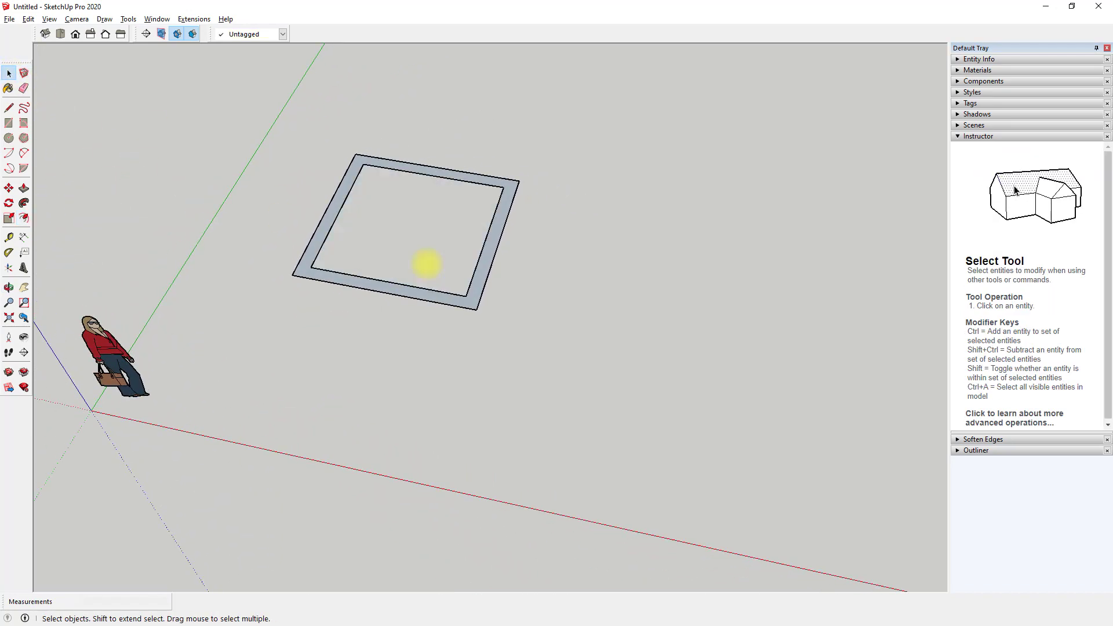
{"action": "middle_click_drag", "start_coordinate": [427, 262], "coordinate": [380, 238]}
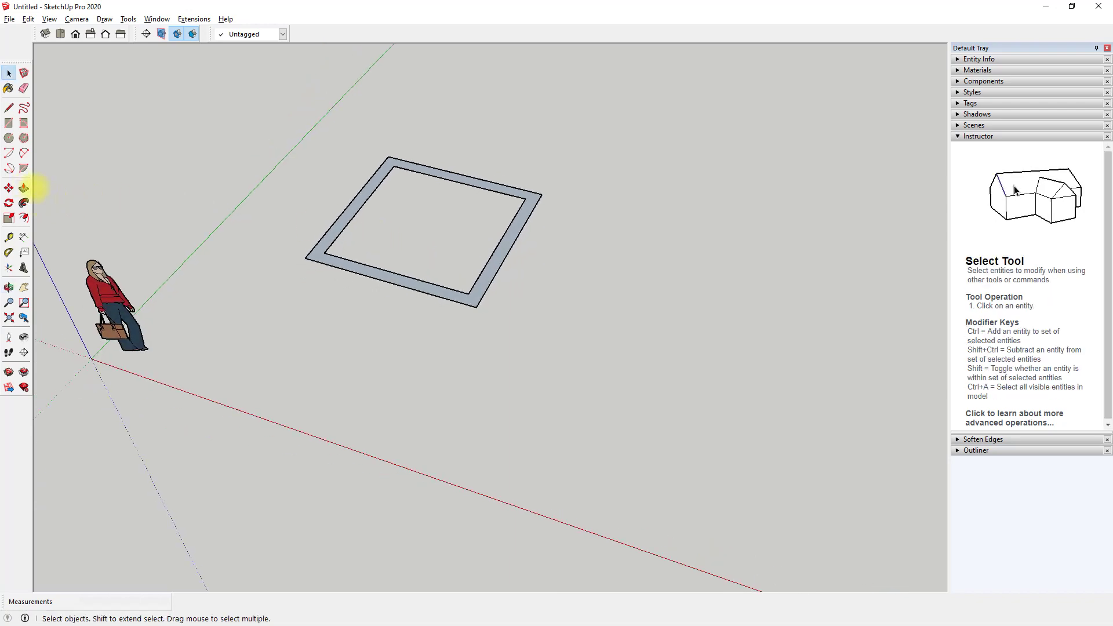
{"action": "left_click", "coordinate": [24, 188]}
{"action": "left_click_drag", "start_coordinate": [460, 293], "coordinate": [458, 194]}
{"action": "mouse_move", "coordinate": [458, 194]}
{"action": "middle_mouse_down"}
{"action": "mouse_move", "coordinate": [186, 62]}
{"action": "mouse_move", "coordinate": [588, 132]}
{"action": "mouse_move", "coordinate": [529, 291]}
{"action": "mouse_move", "coordinate": [237, 279]}
{"action": "mouse_move", "coordinate": [339, 398]}
{"action": "mouse_move", "coordinate": [567, 333]}
{"action": "mouse_move", "coordinate": [408, 81]}
{"action": "mouse_move", "coordinate": [410, 209]}
{"action": "mouse_move", "coordinate": [241, 179]}
{"action": "mouse_move", "coordinate": [477, 162]}
{"action": "mouse_move", "coordinate": [705, 166]}
{"action": "mouse_move", "coordinate": [649, 301]}
{"action": "mouse_move", "coordinate": [455, 402]}
{"action": "mouse_move", "coordinate": [377, 398]}
{"action": "mouse_move", "coordinate": [620, 302]}
{"action": "mouse_move", "coordinate": [534, 295]}
{"action": "mouse_move", "coordinate": [578, 258]}
{"action": "middle_mouse_up"}
Select the whole hollow box and delete it
{"action": "key", "text": "space"}
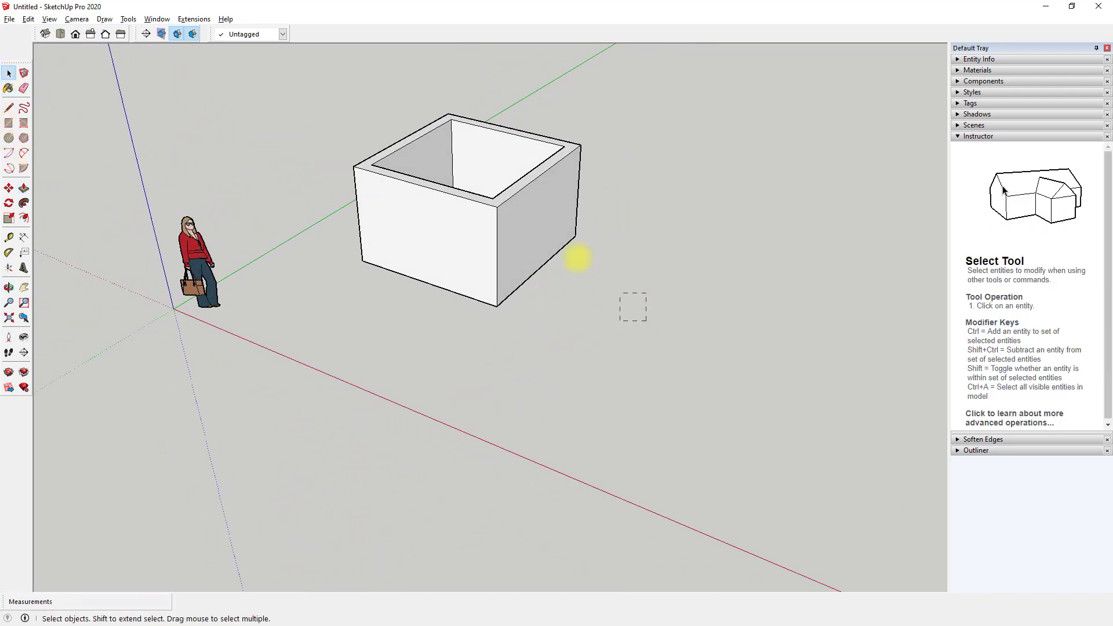
{"action": "left_click_drag", "start_coordinate": [336, 91], "coordinate": [336, 92]}
{"action": "key", "text": "Delete"}
{"action": "key", "text": "l"}
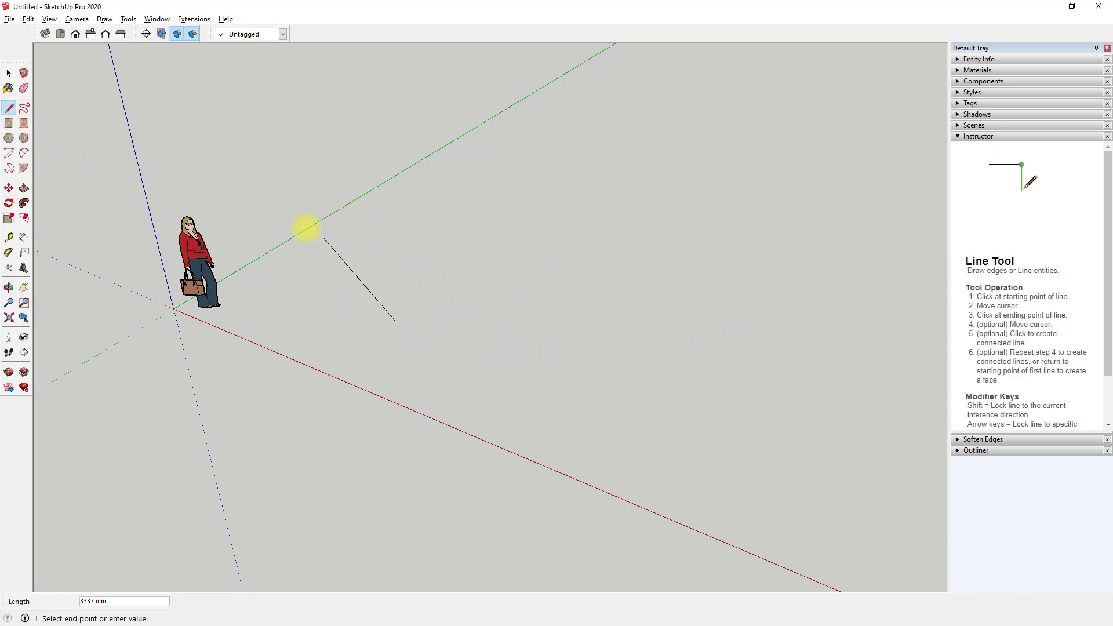
From Top view, finish the notched floor face, then start offsetting it outward in perspective
{"action": "left_click", "coordinate": [60, 34]}
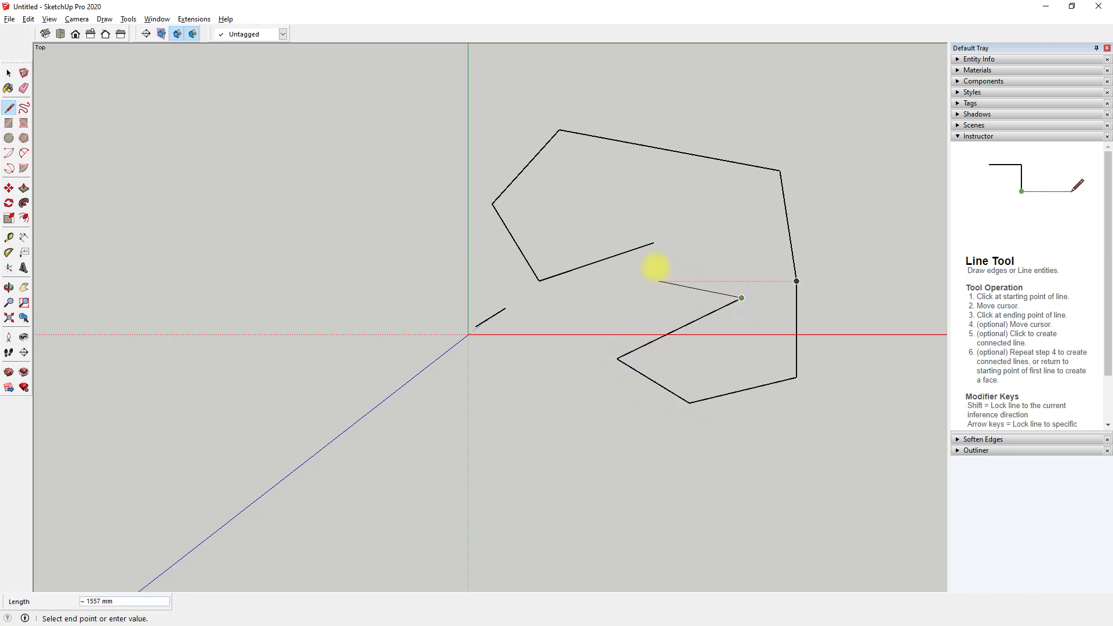
{"action": "mouse_move", "coordinate": [653, 242]}
{"action": "middle_mouse_down"}
{"action": "mouse_move", "coordinate": [642, 232]}
{"action": "mouse_move", "coordinate": [751, 358]}
{"action": "mouse_move", "coordinate": [619, 212]}
{"action": "middle_mouse_up"}
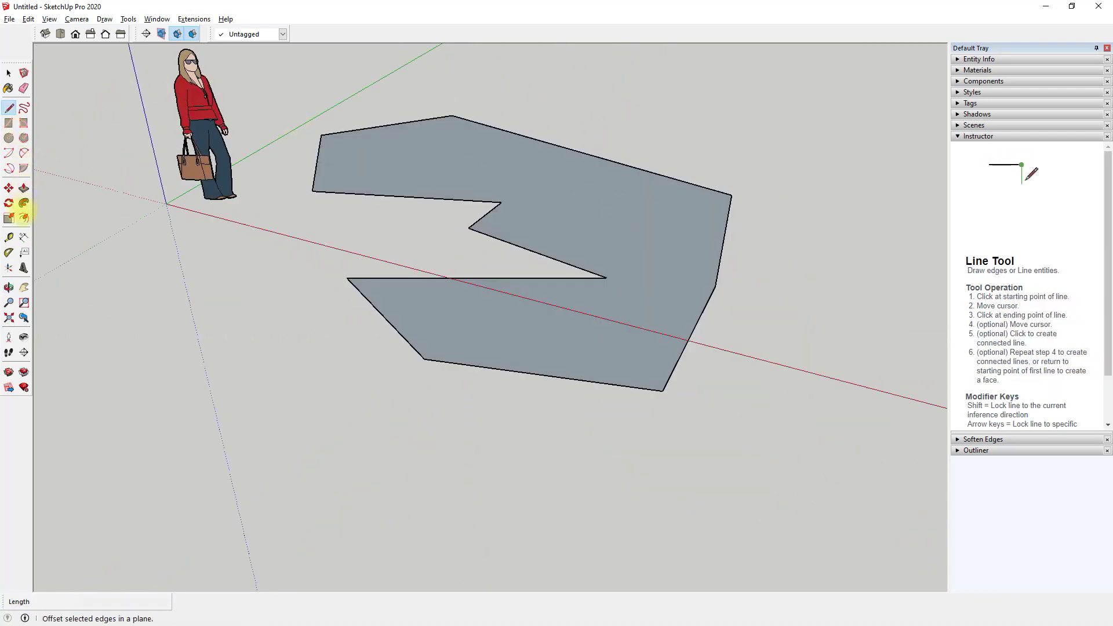
{"action": "left_click", "coordinate": [23, 217]}
{"action": "left_click", "coordinate": [607, 316]}
{"action": "left_click", "coordinate": [608, 316]}
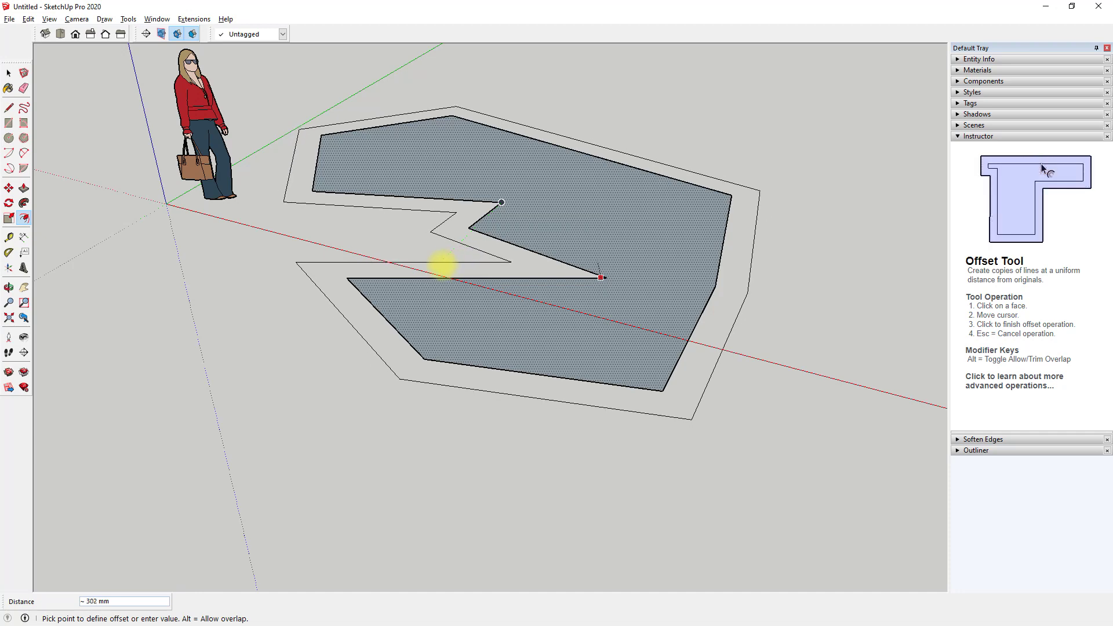
Commit the roughly 302 mm outer offset border, leaving the inner floor face flat
{"action": "left_click", "coordinate": [432, 268]}
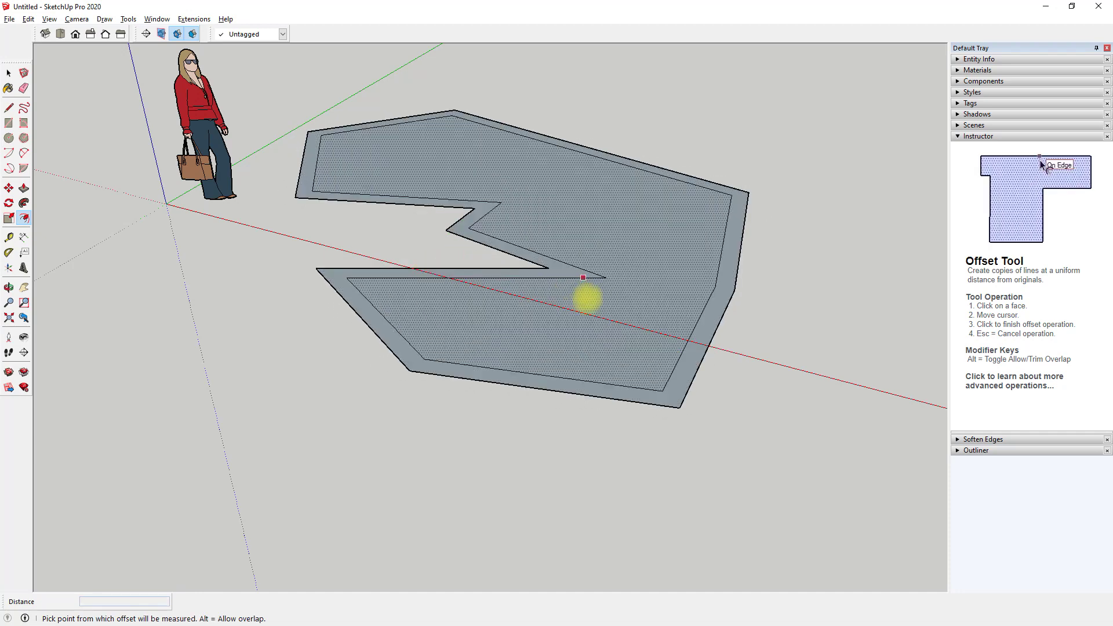
{"action": "middle_click_drag", "start_coordinate": [586, 298], "coordinate": [438, 336]}
{"action": "left_click", "coordinate": [8, 72]}
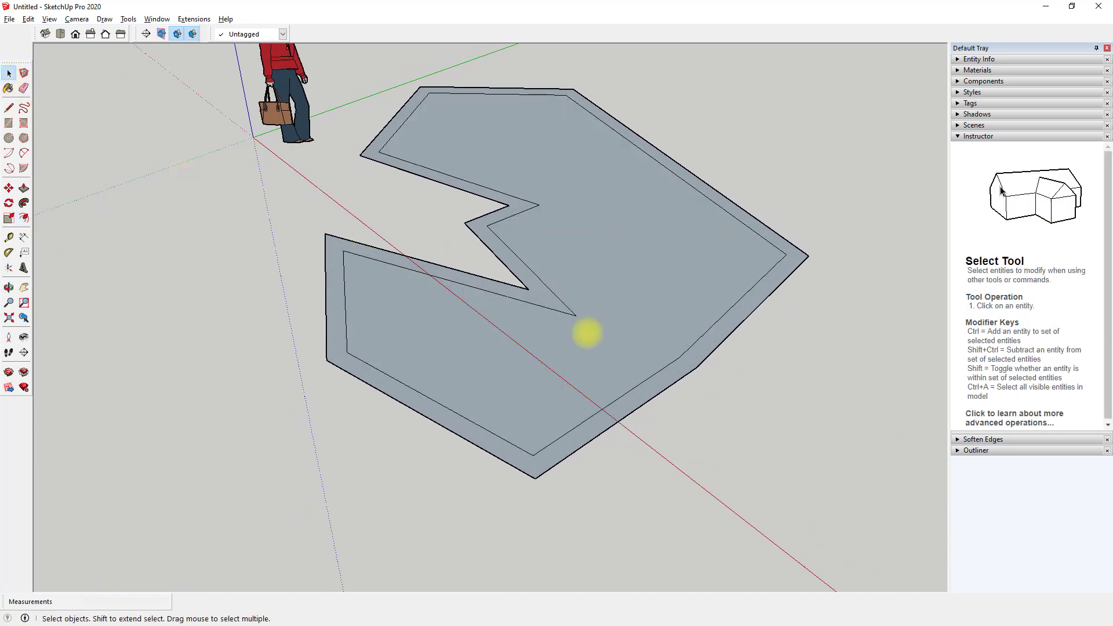
{"action": "left_click", "coordinate": [23, 188]}
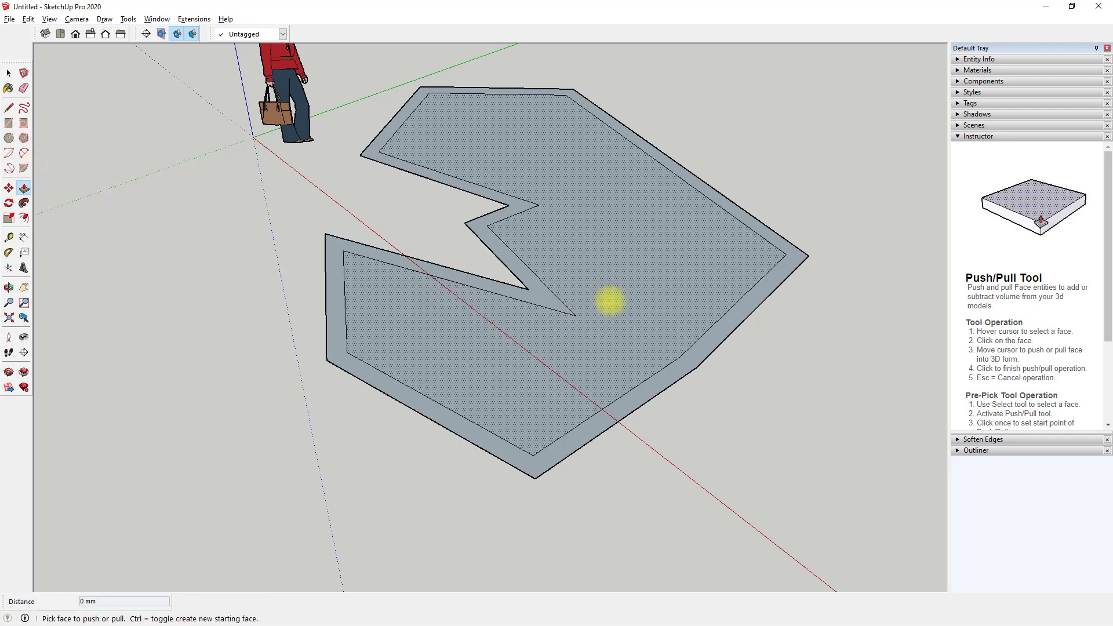
{"action": "left_click", "coordinate": [642, 303]}
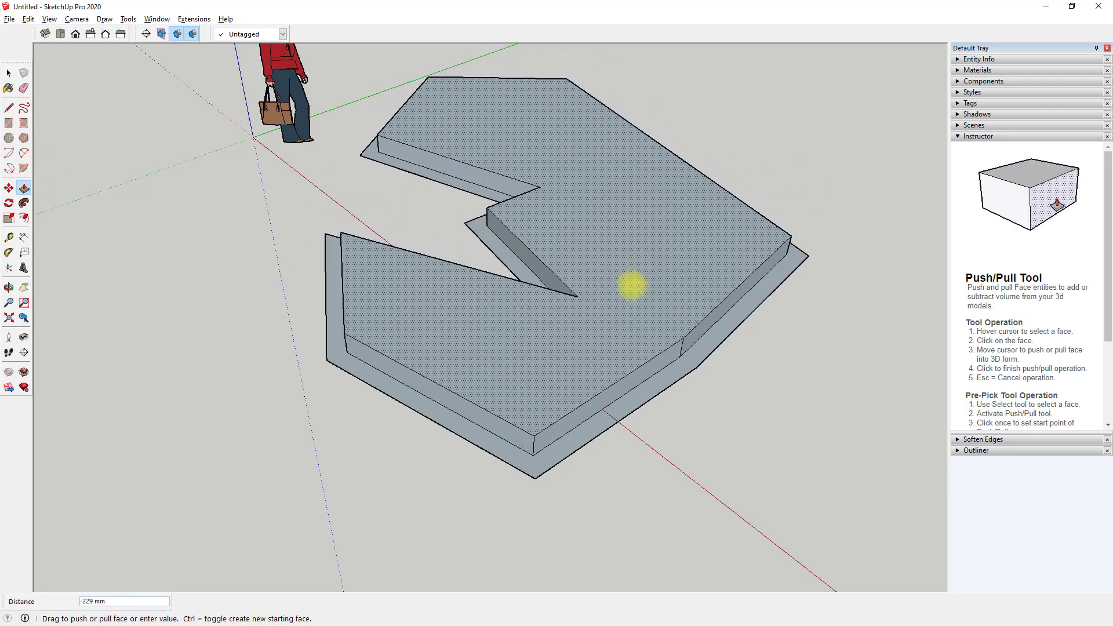
{"action": "key", "text": "Escape"}
{"action": "left_click", "coordinate": [631, 301]}
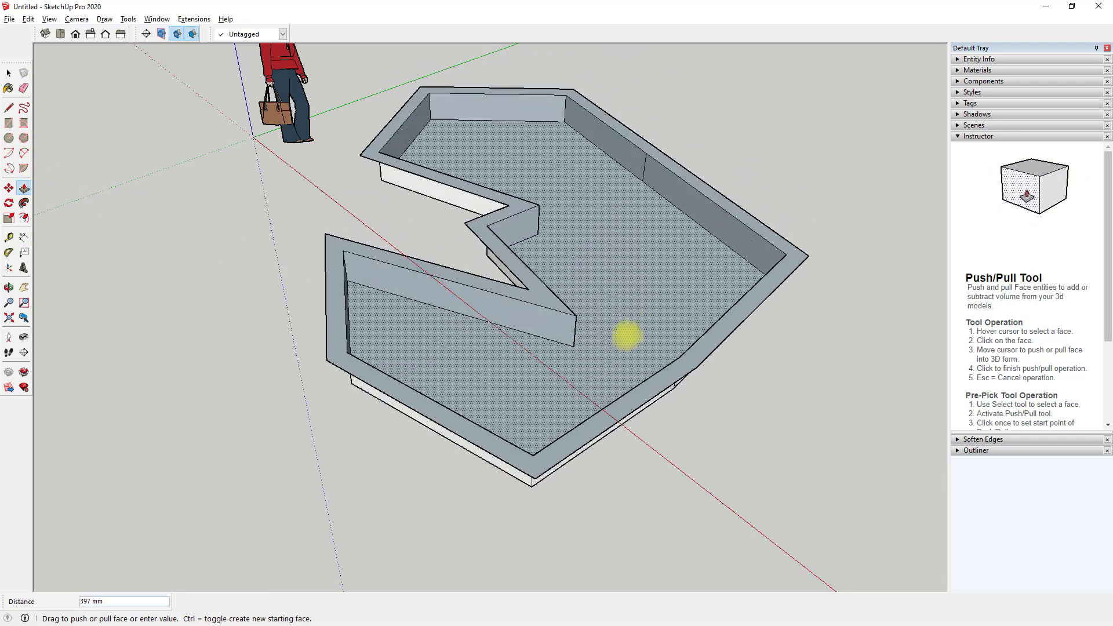
{"action": "left_click", "coordinate": [628, 302]}
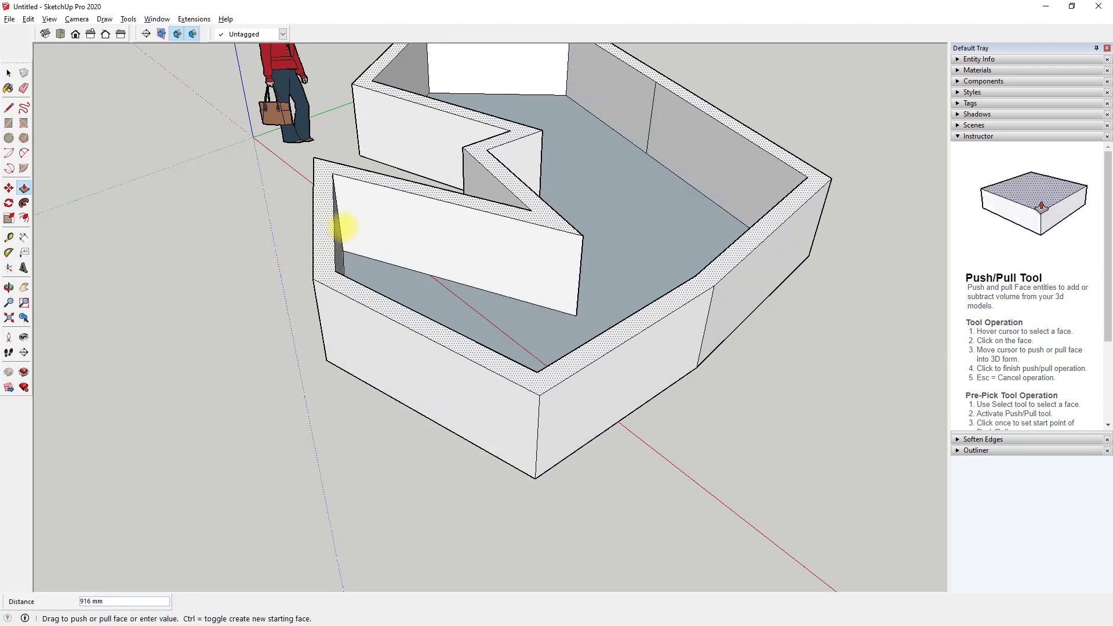
Pull the outer border up into walls about 1311 mm high and orbit the room
{"action": "left_click", "coordinate": [362, 184]}
{"action": "mouse_move", "coordinate": [370, 189]}
{"action": "middle_mouse_down"}
{"action": "mouse_move", "coordinate": [397, 317]}
{"action": "mouse_move", "coordinate": [410, 308]}
{"action": "middle_mouse_up"}
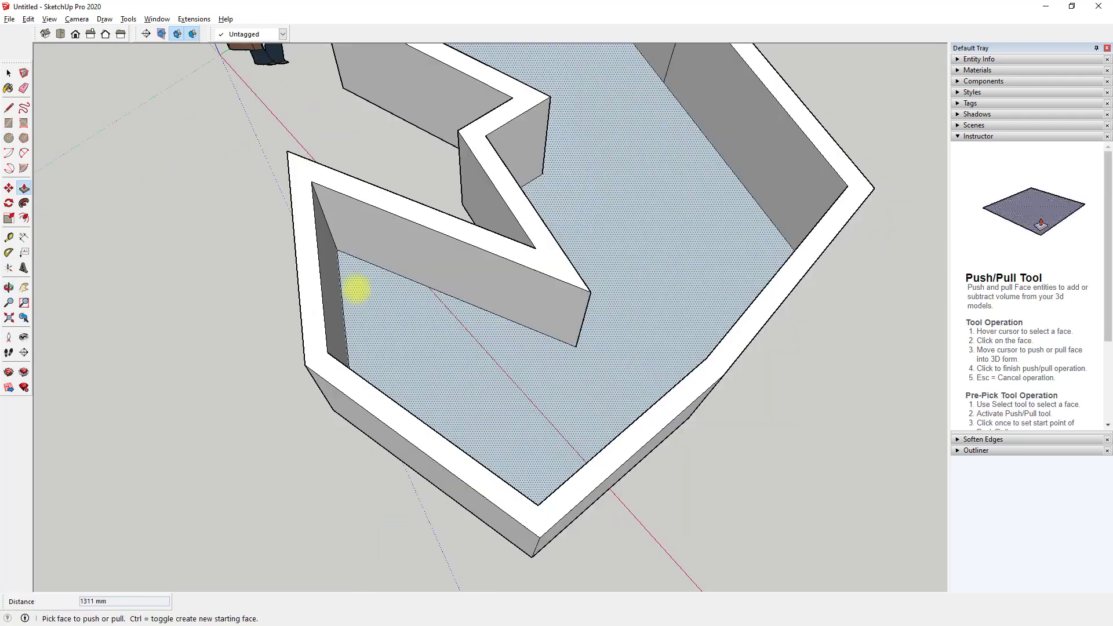
{"action": "key", "text": "o"}
{"action": "left_click_drag", "start_coordinate": [410, 308], "coordinate": [548, 183]}
{"action": "mouse_move", "coordinate": [579, 213]}
{"action": "middle_mouse_down"}
{"action": "mouse_move", "coordinate": [504, 249]}
{"action": "mouse_move", "coordinate": [373, 204]}
{"action": "mouse_move", "coordinate": [344, 171]}
{"action": "middle_mouse_up"}
{"action": "mouse_move", "coordinate": [626, 248]}
{"action": "middle_mouse_down"}
{"action": "mouse_move", "coordinate": [659, 248]}
{"action": "mouse_move", "coordinate": [381, 244]}
{"action": "mouse_move", "coordinate": [318, 338]}
{"action": "mouse_move", "coordinate": [695, 311]}
{"action": "mouse_move", "coordinate": [738, 279]}
{"action": "middle_mouse_up"}
{"action": "mouse_move", "coordinate": [725, 218]}
{"action": "middle_mouse_down"}
{"action": "mouse_move", "coordinate": [507, 166]}
{"action": "mouse_move", "coordinate": [231, 180]}
{"action": "mouse_move", "coordinate": [246, 221]}
{"action": "mouse_move", "coordinate": [874, 140]}
{"action": "mouse_move", "coordinate": [323, 265]}
{"action": "mouse_move", "coordinate": [736, 229]}
{"action": "mouse_move", "coordinate": [21, 73]}
{"action": "middle_mouse_up"}
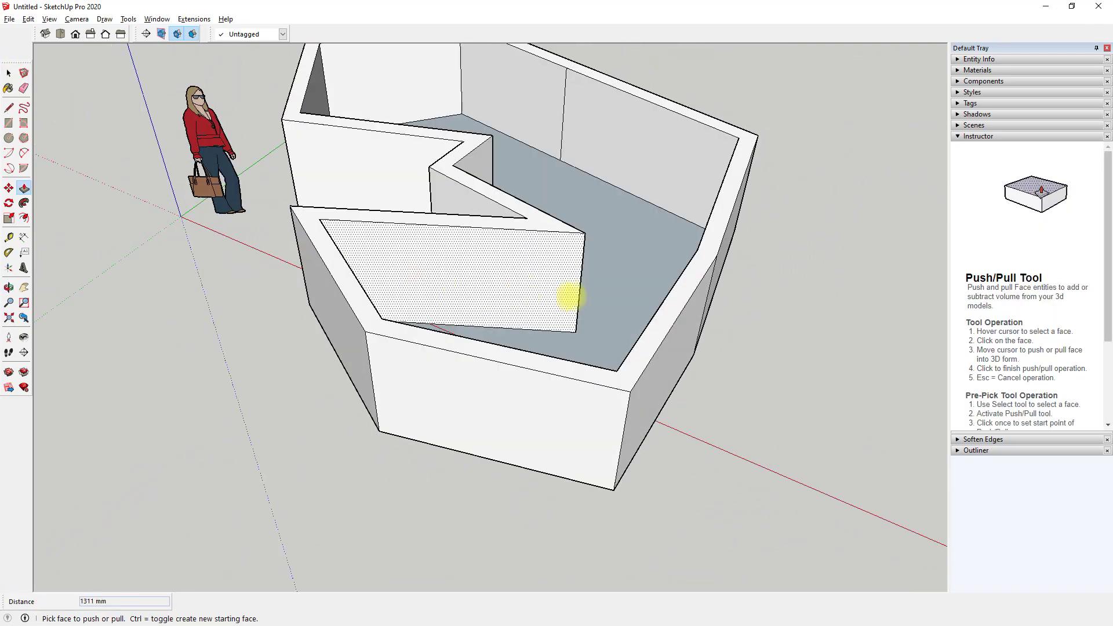
{"action": "mouse_move", "coordinate": [745, 370]}
{"action": "middle_mouse_down"}
{"action": "mouse_move", "coordinate": [458, 286]}
{"action": "mouse_move", "coordinate": [843, 373]}
{"action": "middle_mouse_up"}
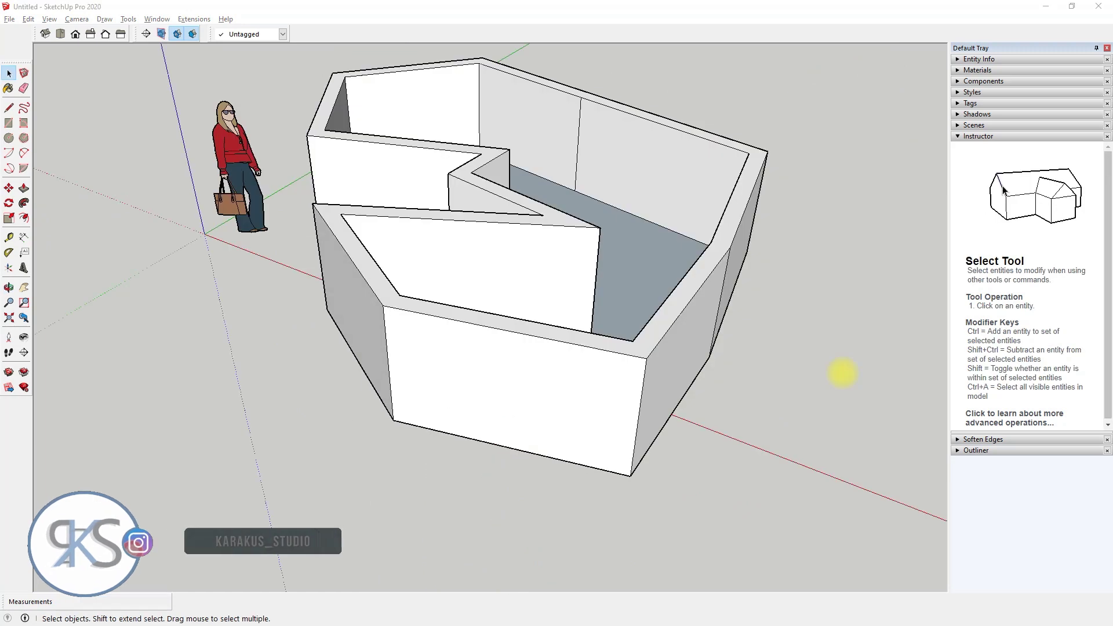